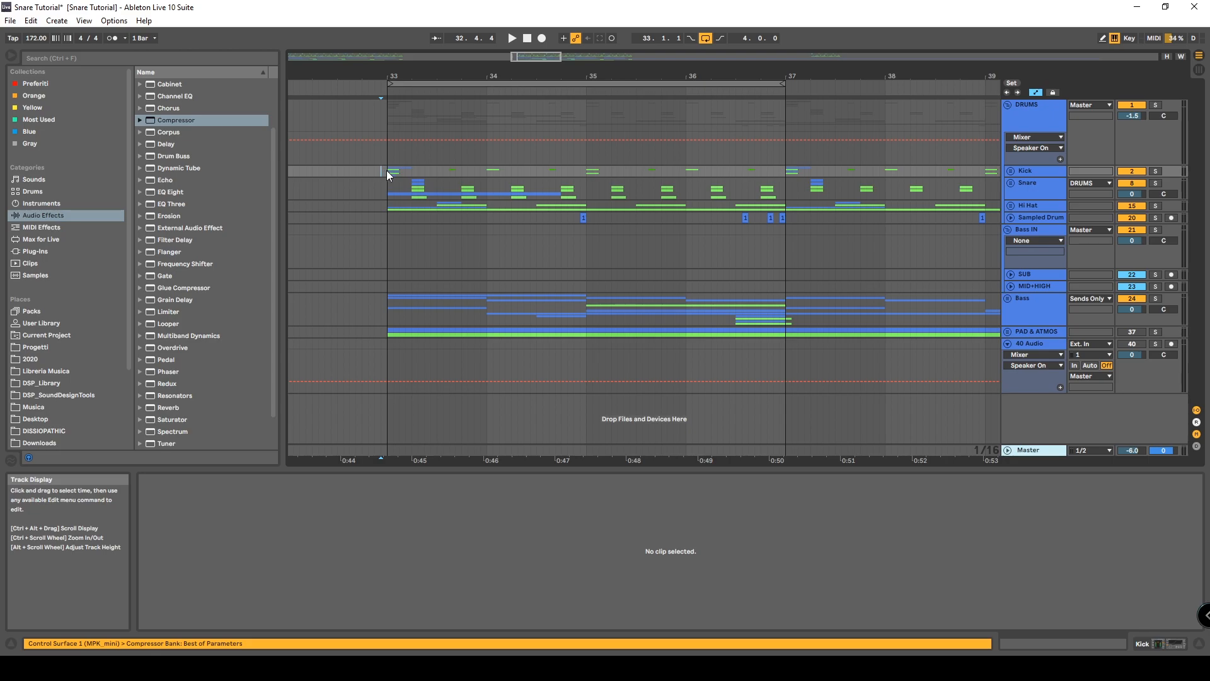
Step: Play back the full drum and bass loop from bar 33
key(space)
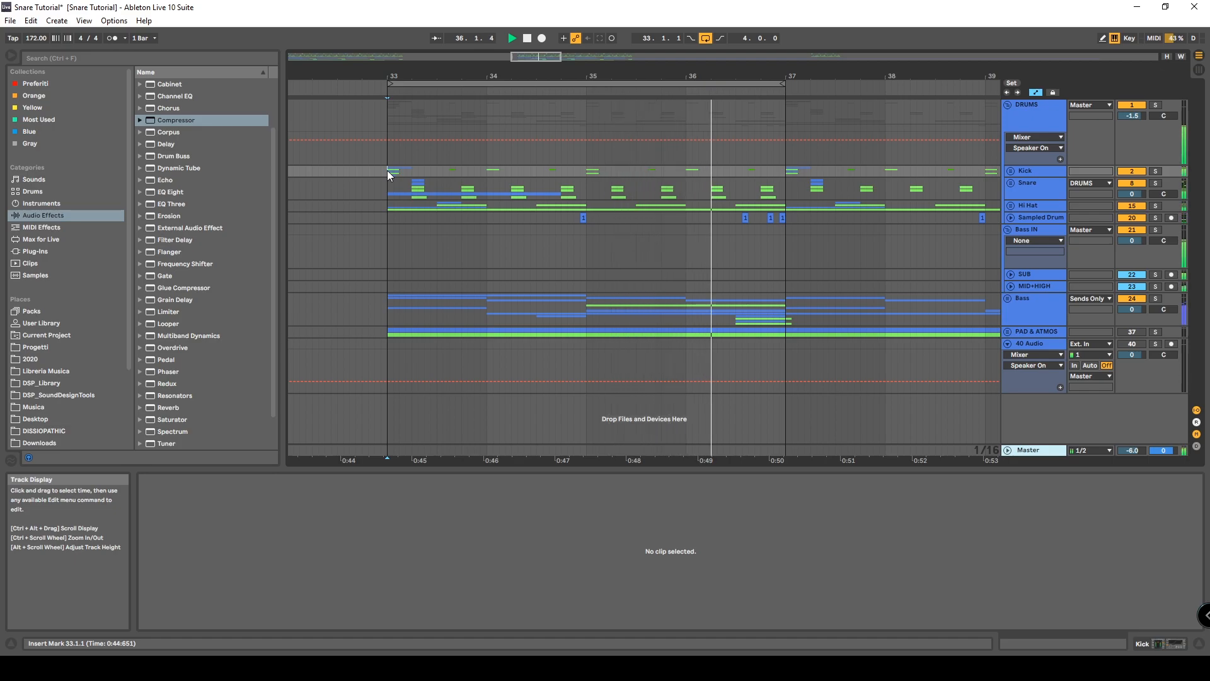
key(space)
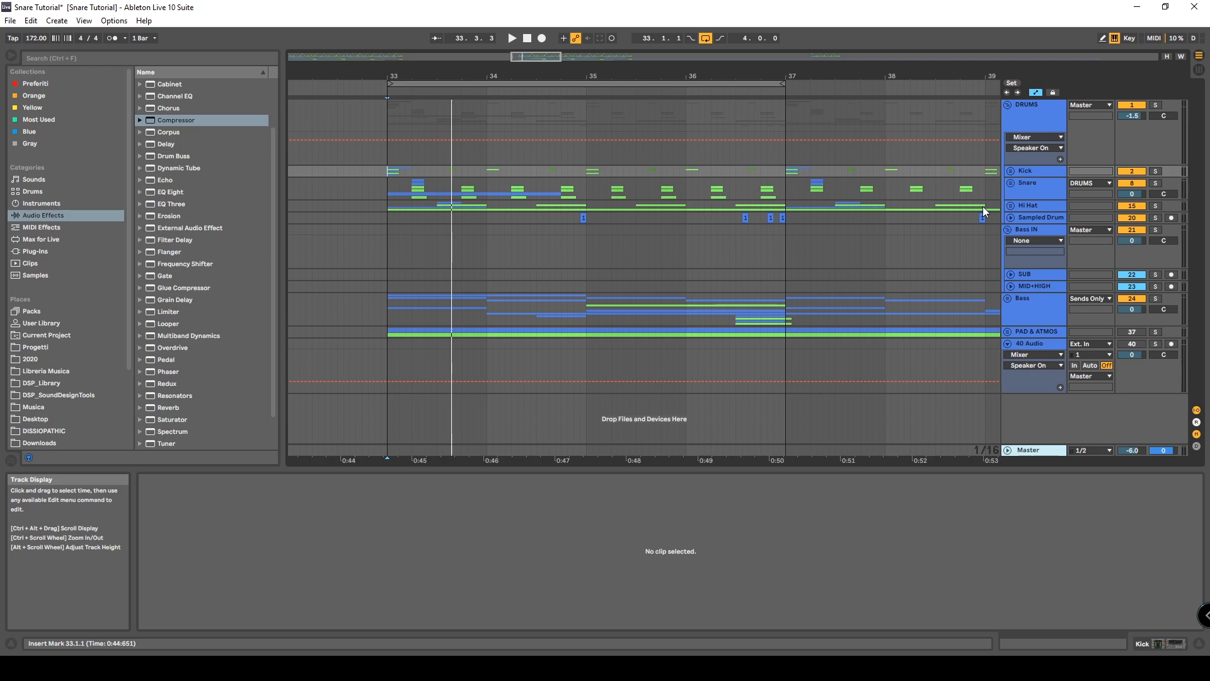
Step: Unfold the Snare group within DRUMS to show its layer tracks
click(1030, 188)
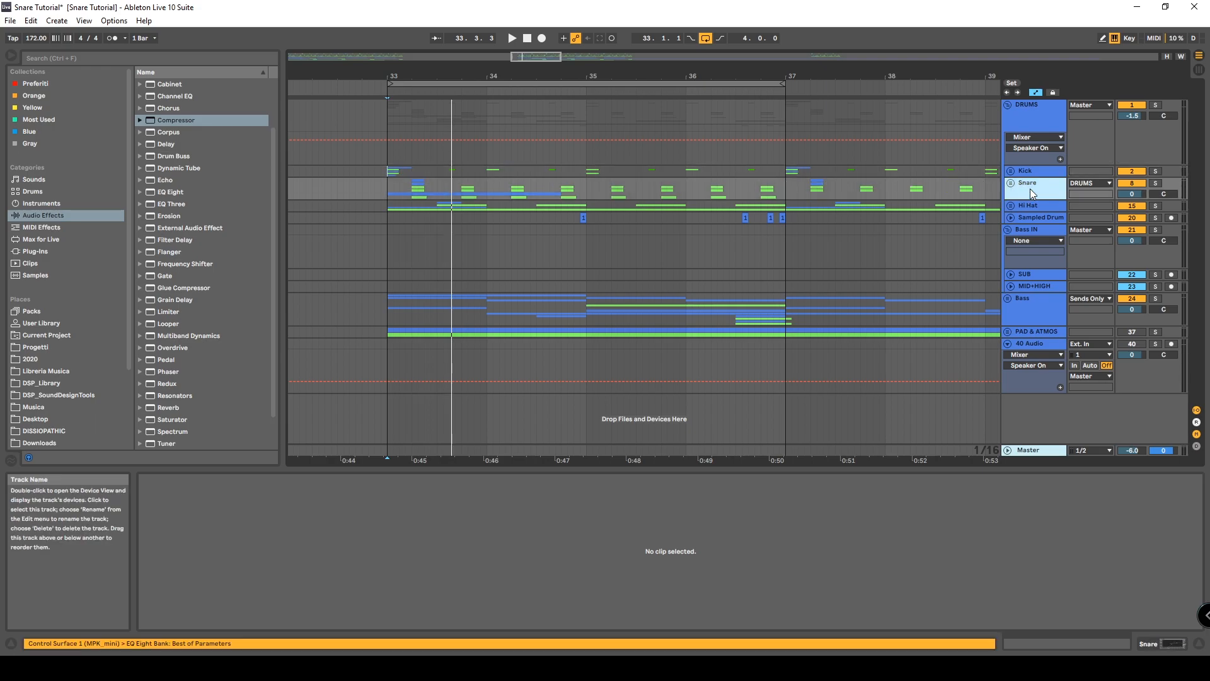
click(896, 194)
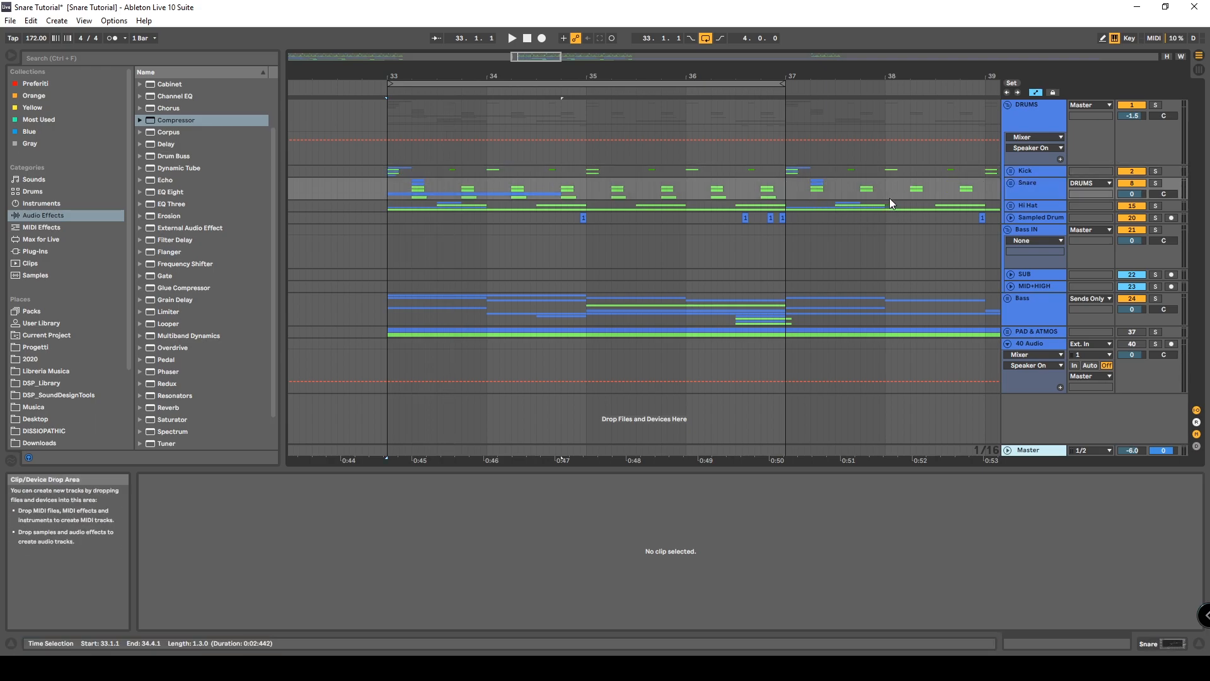
click(1010, 182)
scroll(505, 246, down, 6)
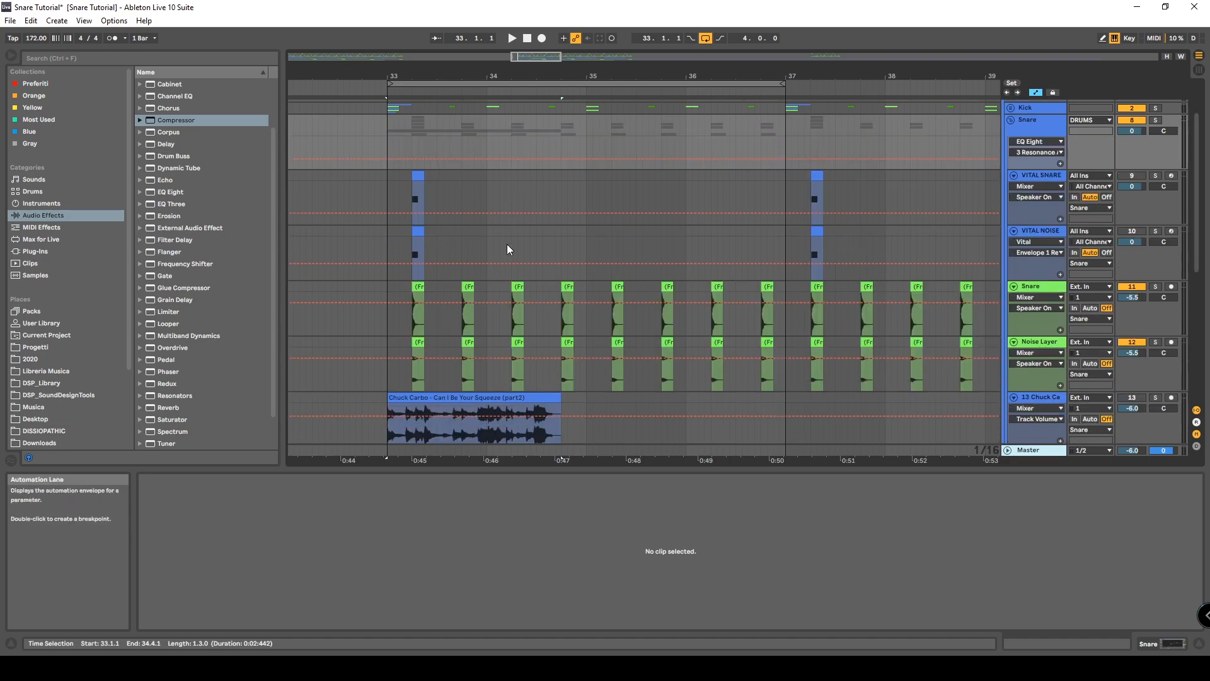
Step: Move the green Chuck Carbo snare-chop track above the blue track holding the longer Chuck Carbo sample
scroll(695, 257, up, 1)
drag(389, 189, 788, 246)
drag(372, 335, 781, 339)
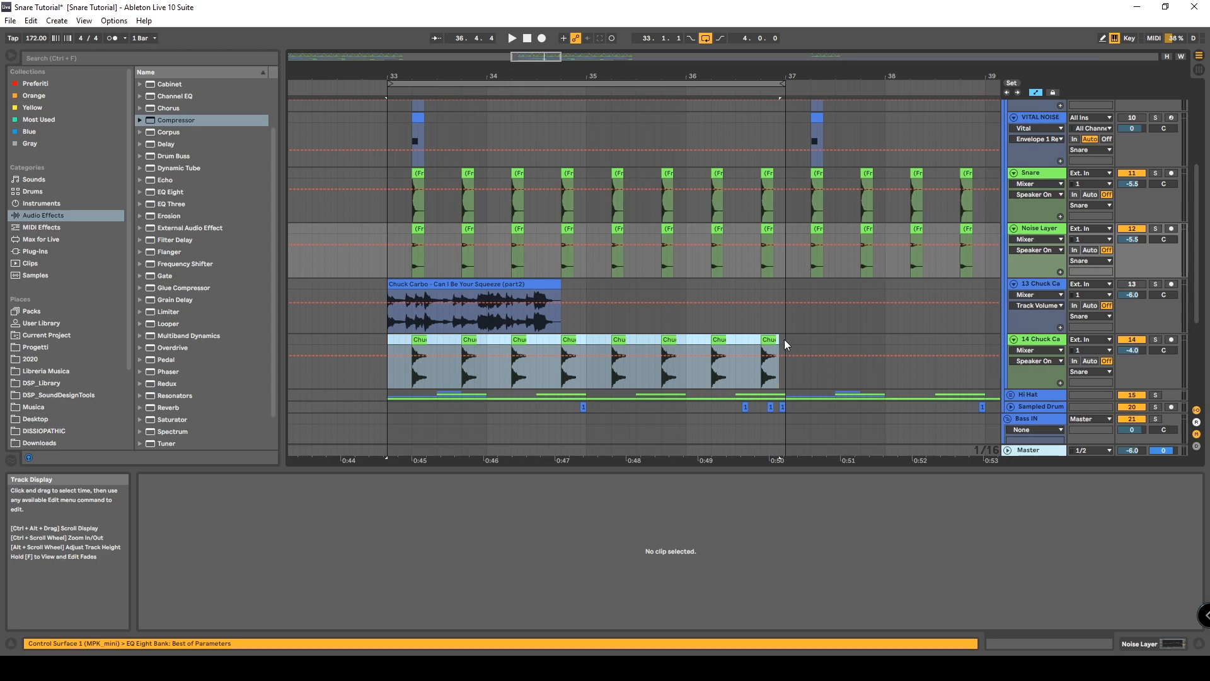
drag(1040, 291, 1039, 288)
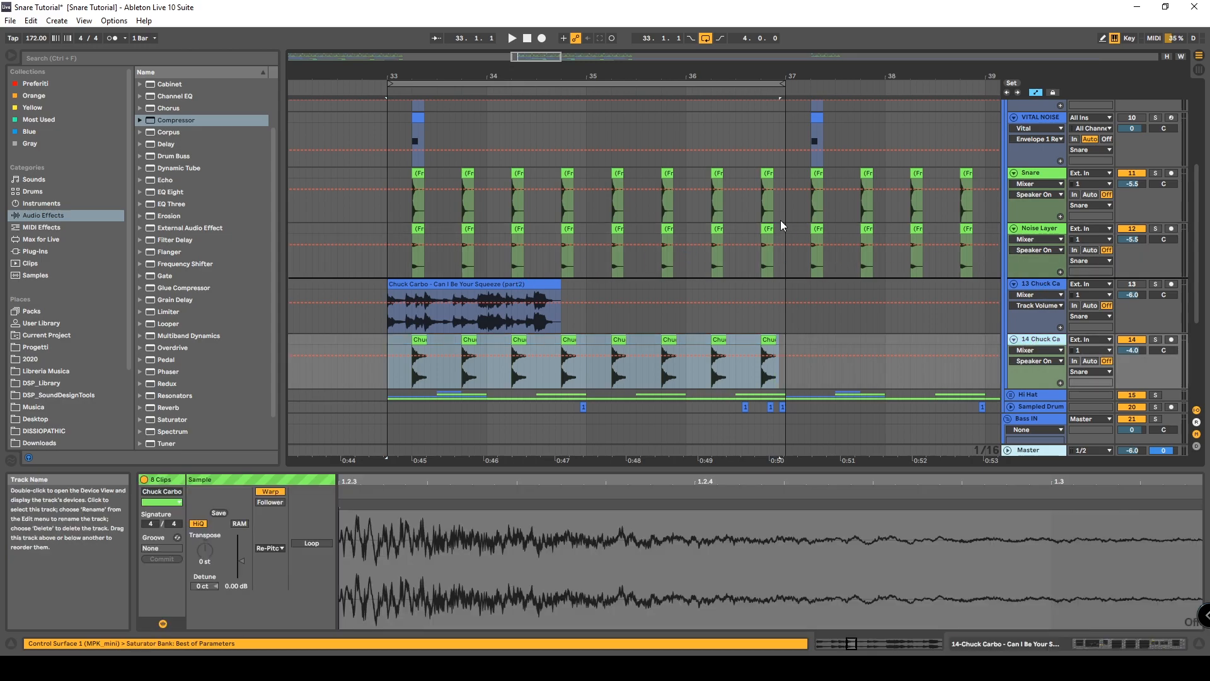
Step: Audition the green Snare, Noise Layer and Chuck Carbo tracks one at a time in solo, ending with no track soloed
click(1155, 173)
key(space)
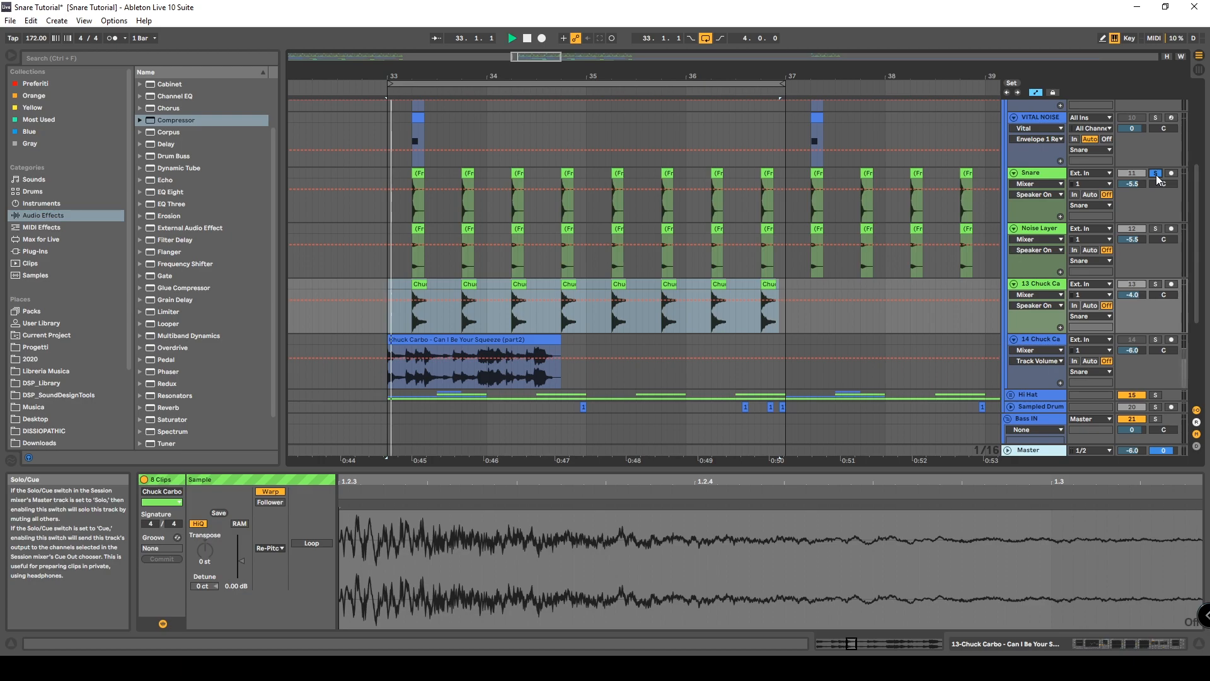
click(1155, 229)
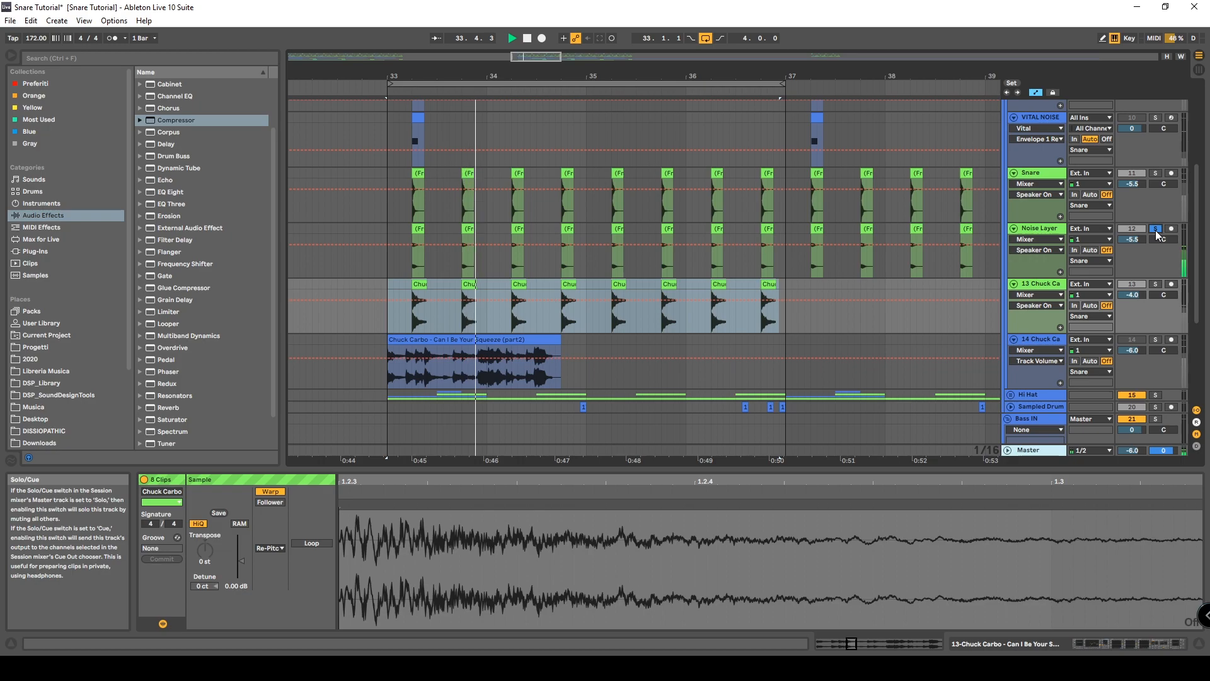
click(1154, 284)
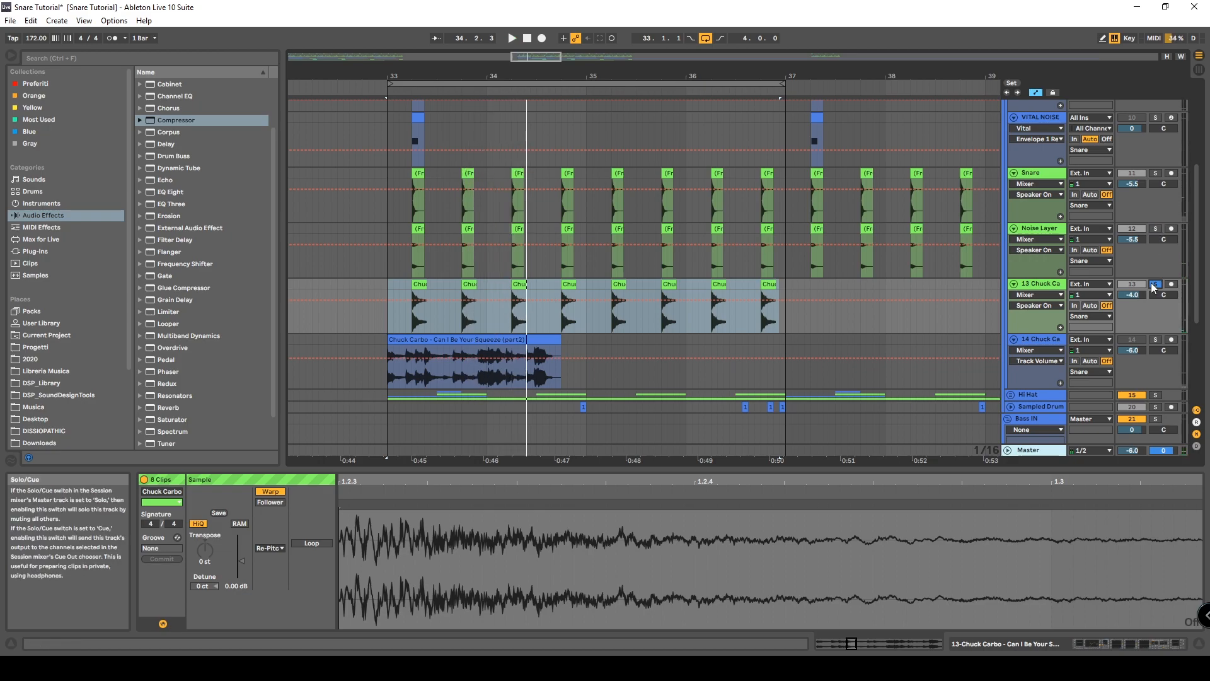
key(space)
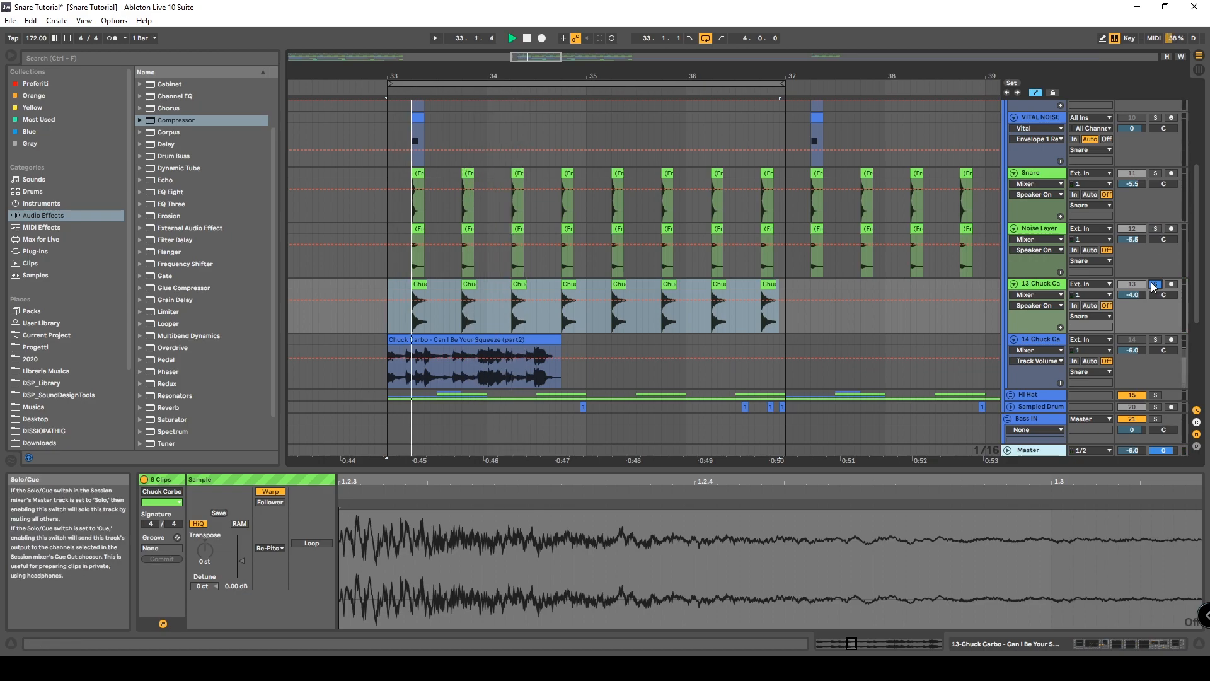
key(space)
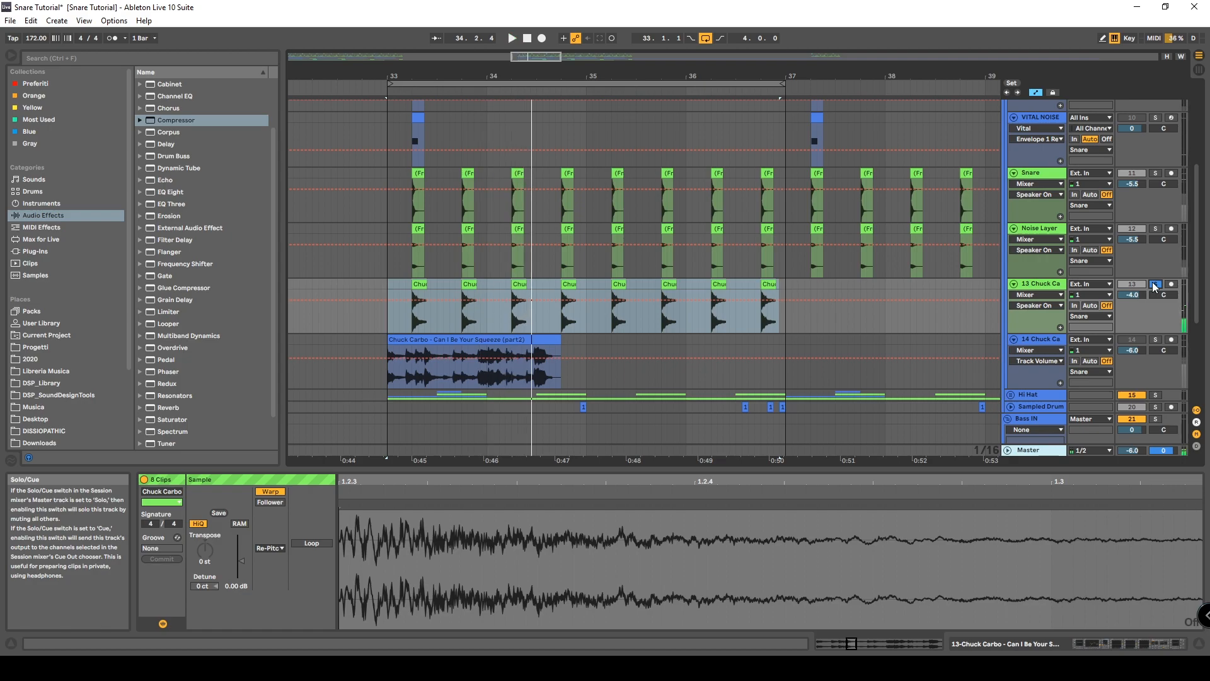
click(1154, 284)
Step: Fold and deactivate the green Snare, Noise Layer and Chuck Carbo tracks
scroll(1096, 321, up, 1)
click(1053, 225)
click(1044, 279)
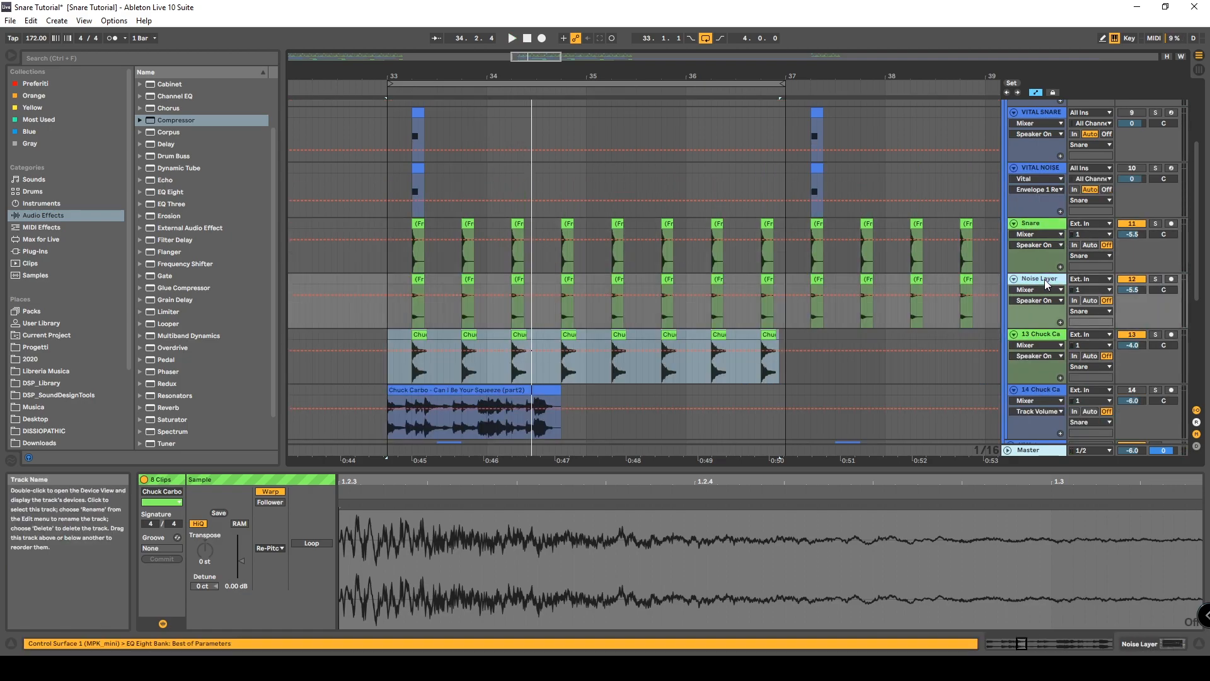
click(1042, 223)
click(1041, 281)
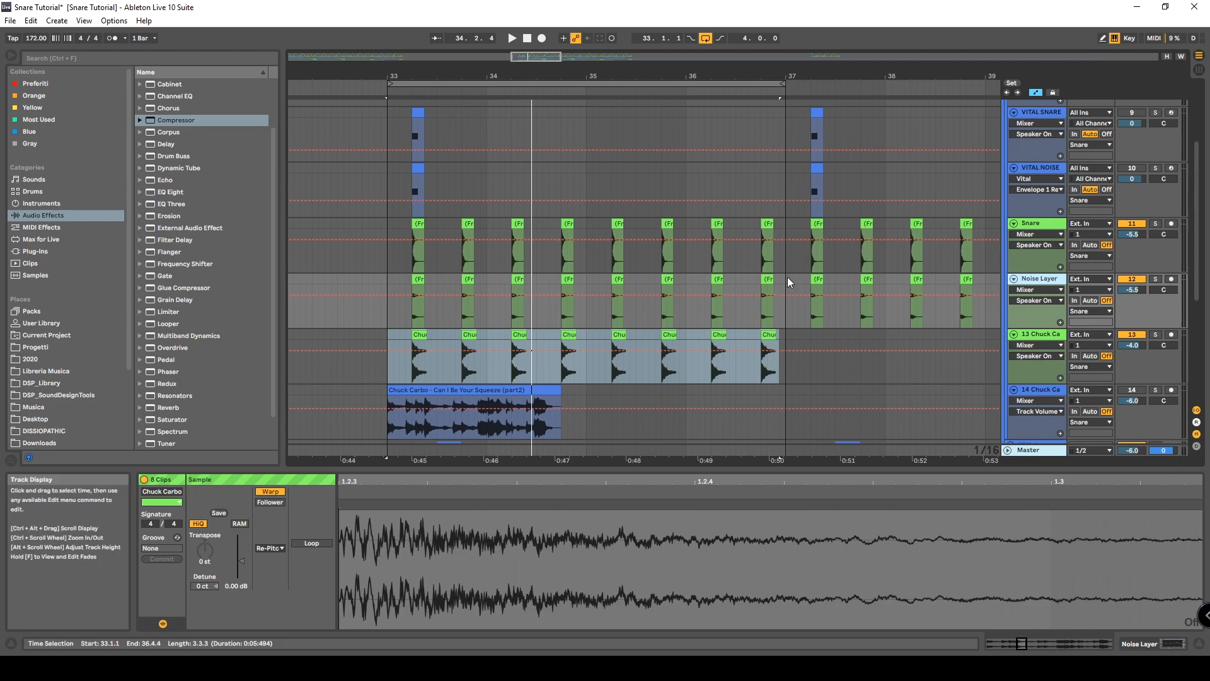
scroll(785, 276, up, 2)
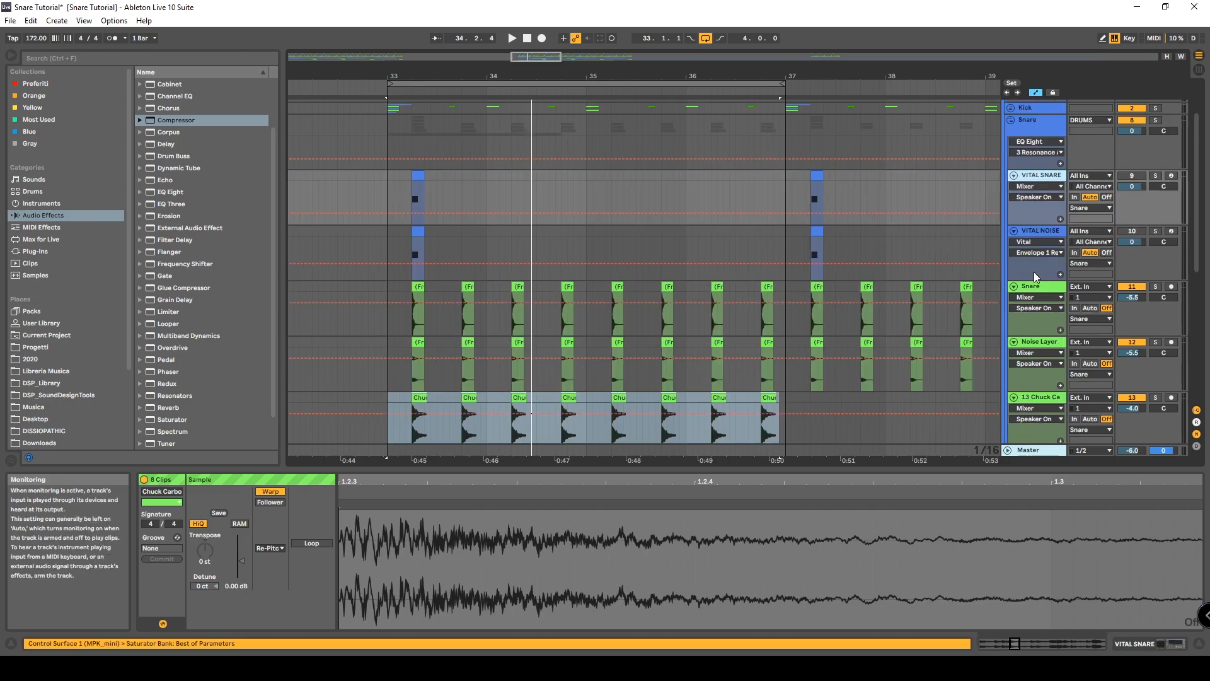
click(1014, 288)
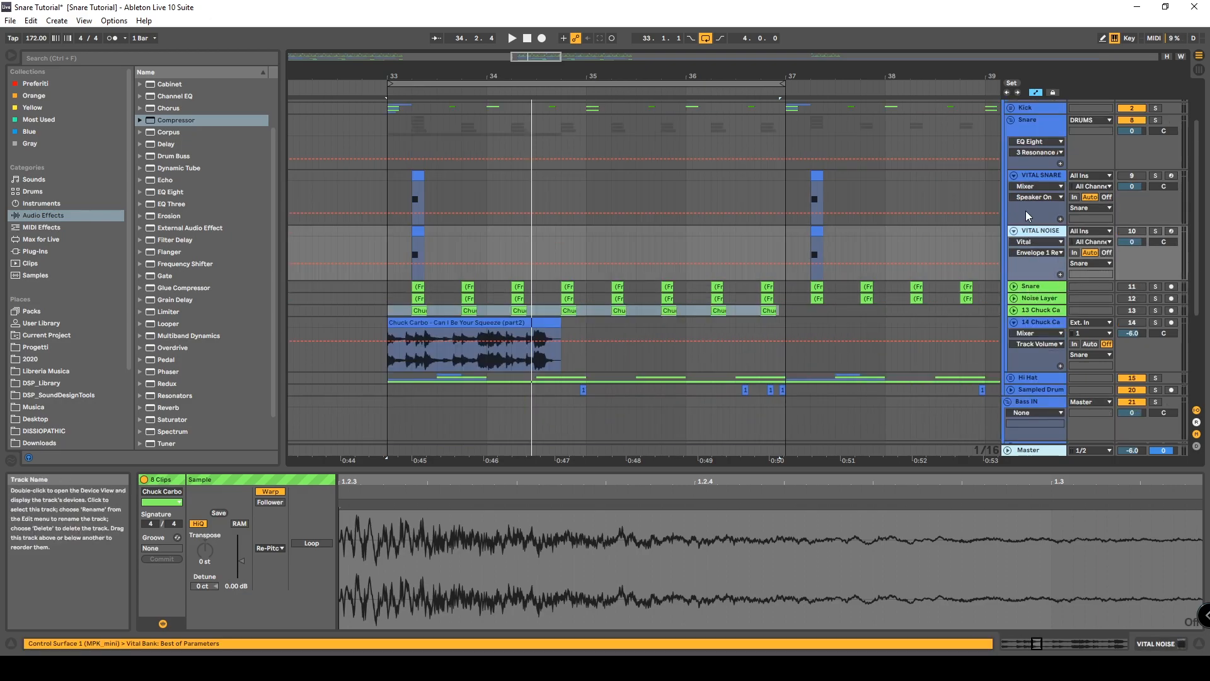
Step: Open the Vital synth on the VITAL SNARE track and choose the Basic Shapes wavetable for oscillator 1
click(1131, 644)
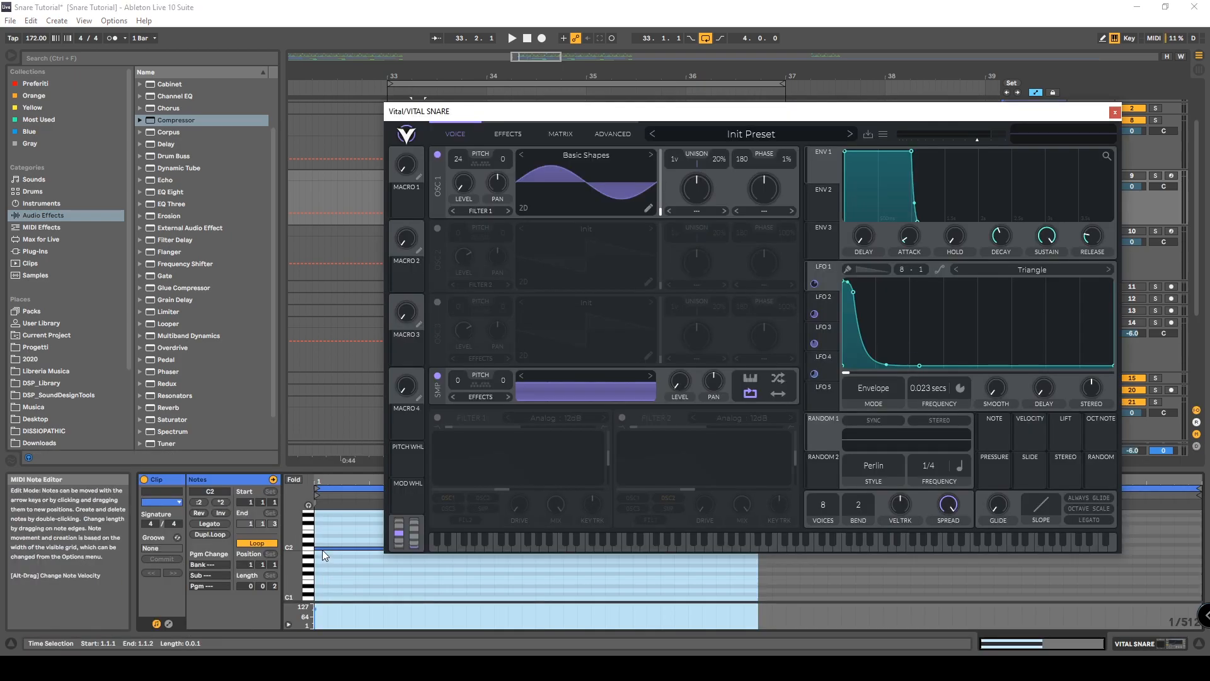
drag(706, 112, 619, 111)
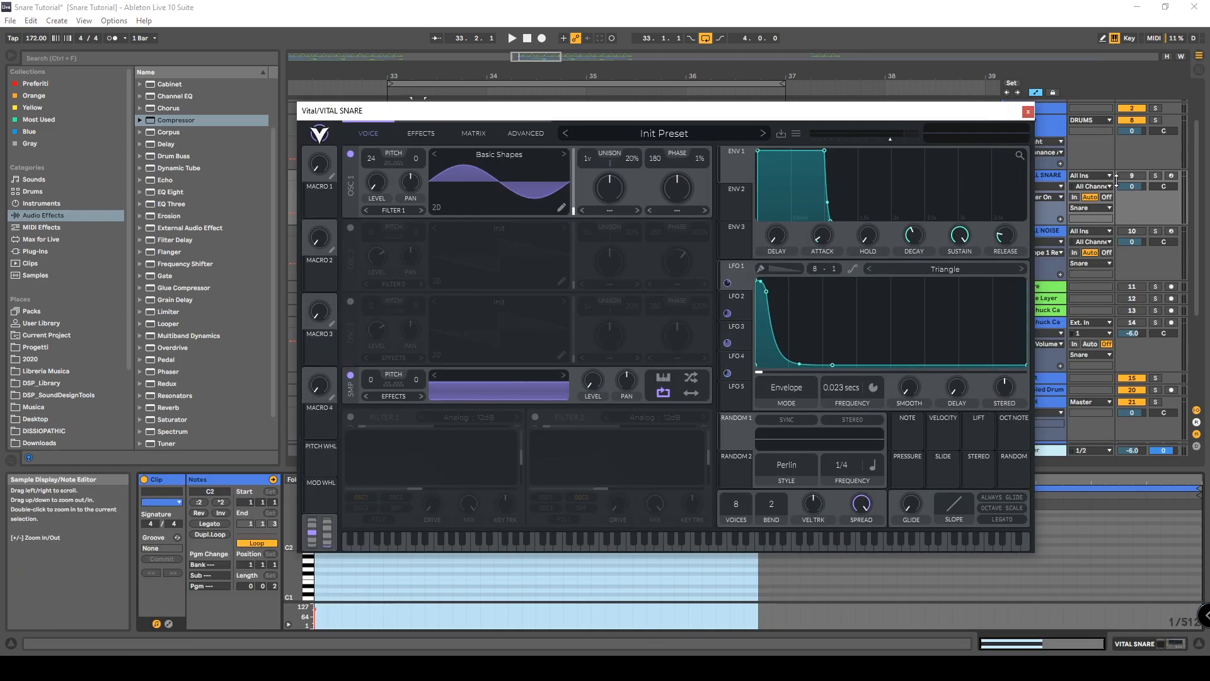
drag(904, 118, 871, 124)
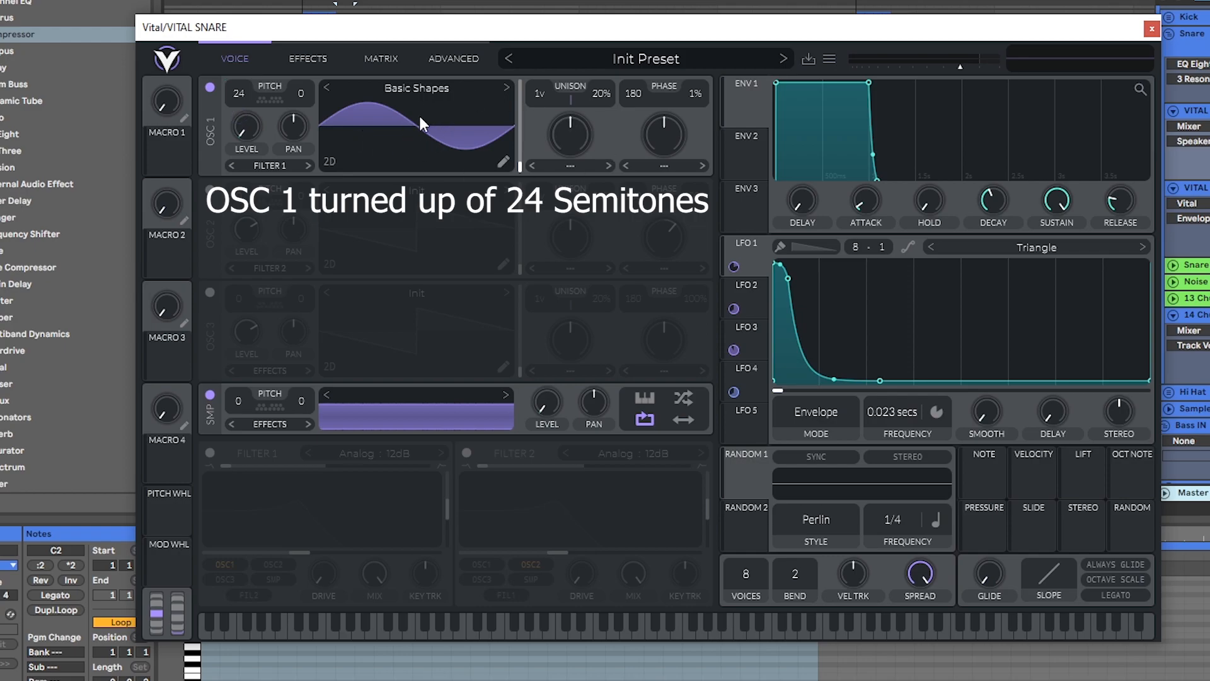
click(470, 85)
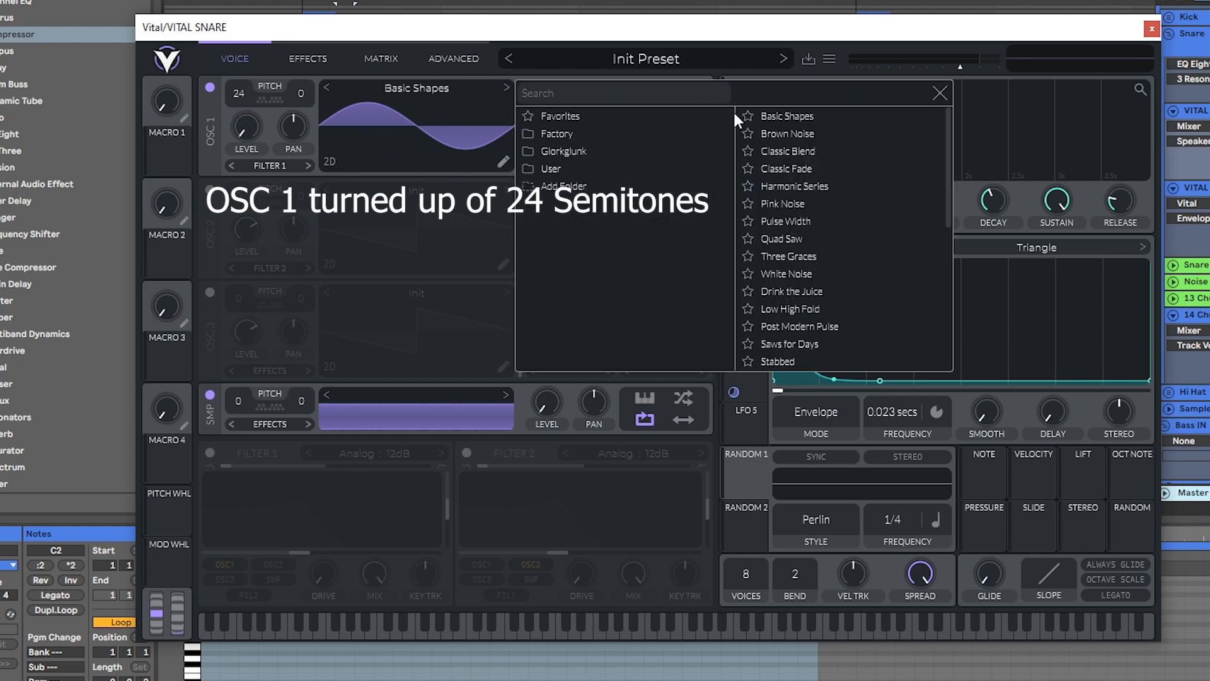
click(803, 118)
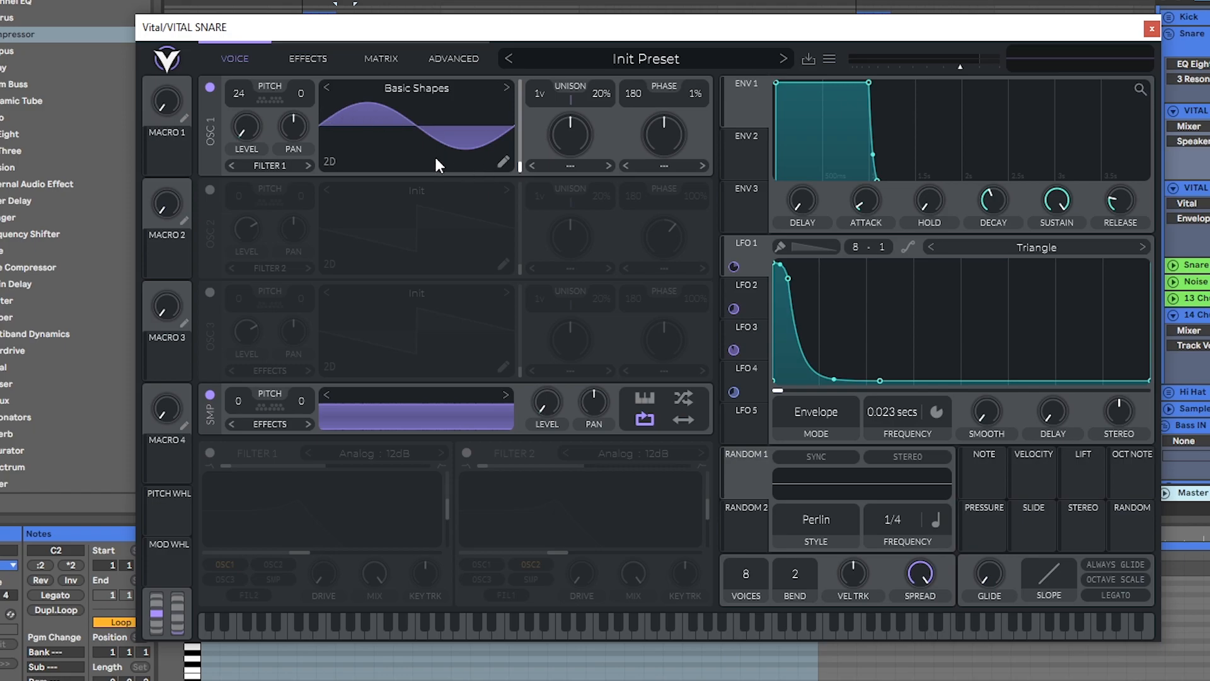
Step: Switch off Vital's EQ, Compressor, Distortion and Reverb effects
click(308, 58)
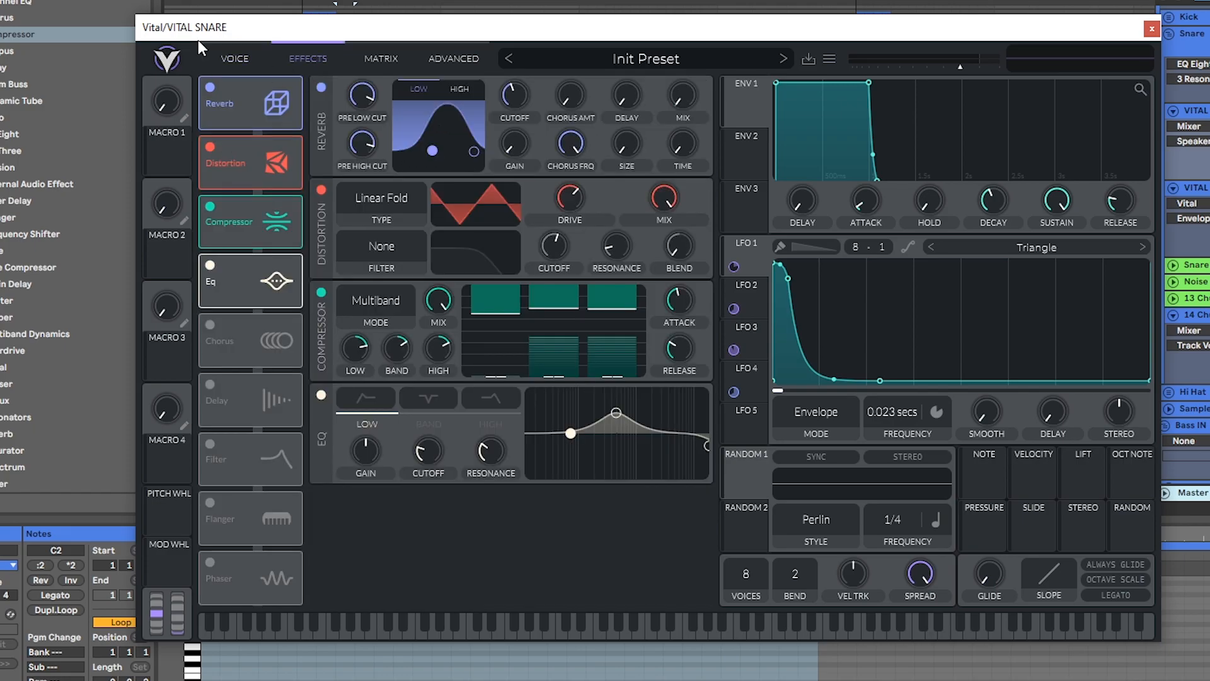
click(320, 395)
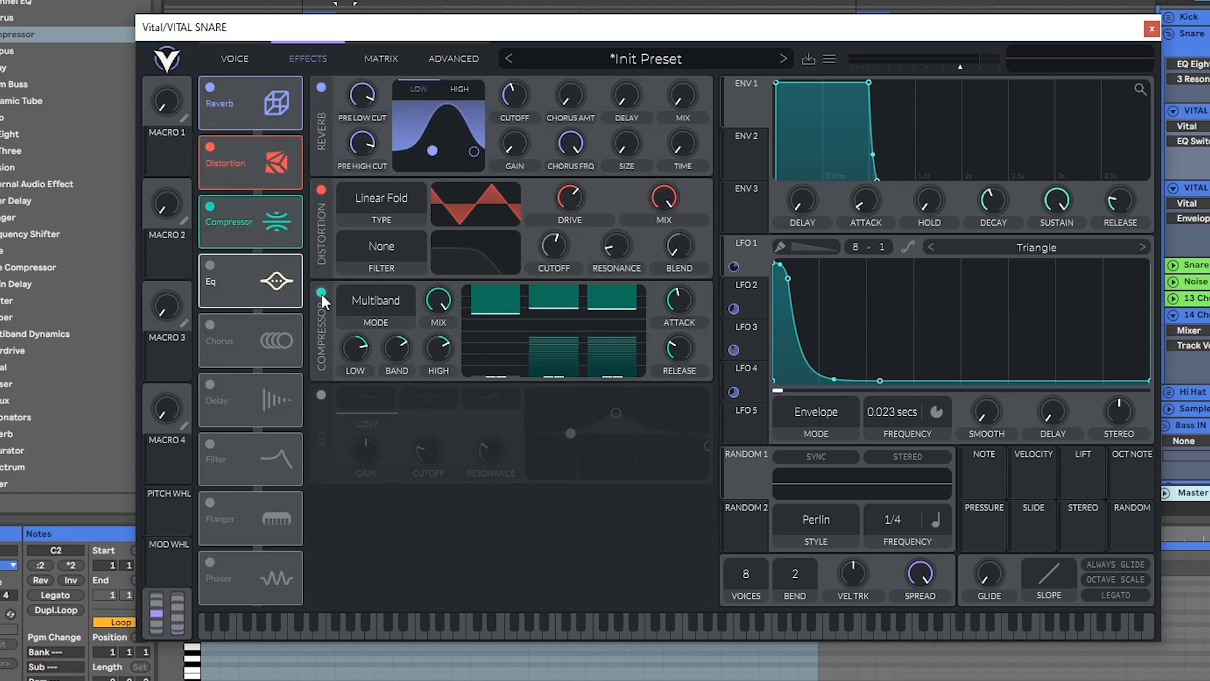
click(320, 292)
click(321, 190)
click(319, 87)
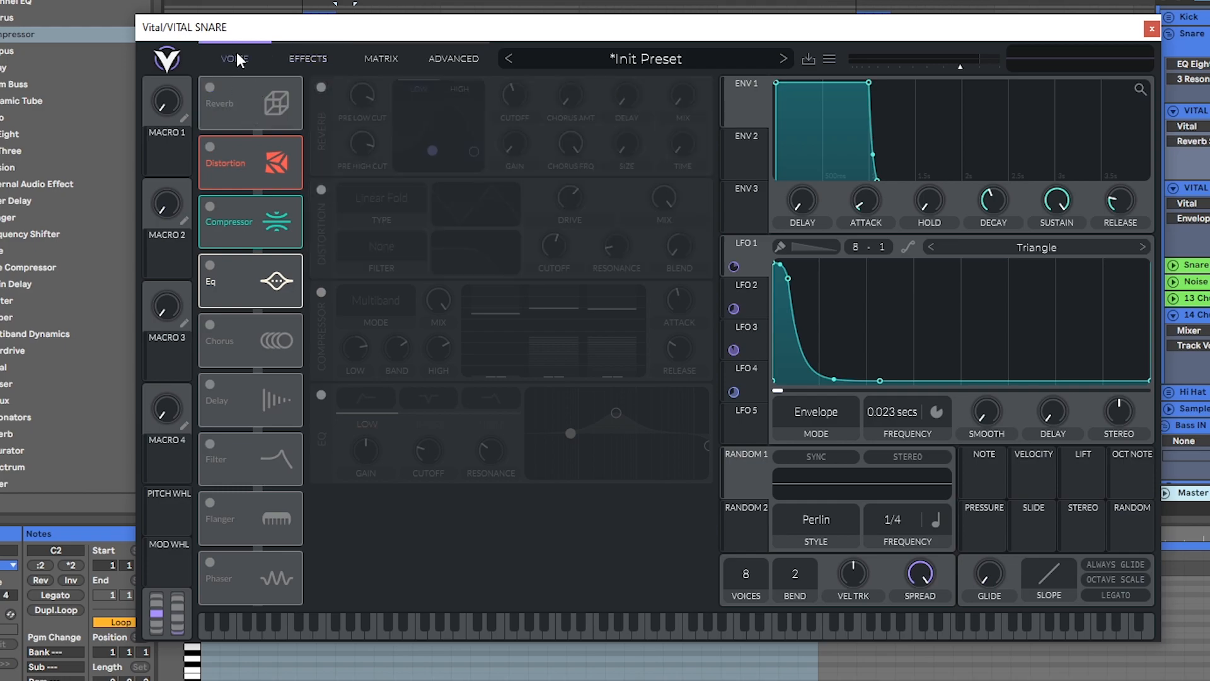
Step: Bypass the modulations assigned to LFO 1, LFO 2, LFO 3 and LFO 4
click(235, 56)
right_click(734, 392)
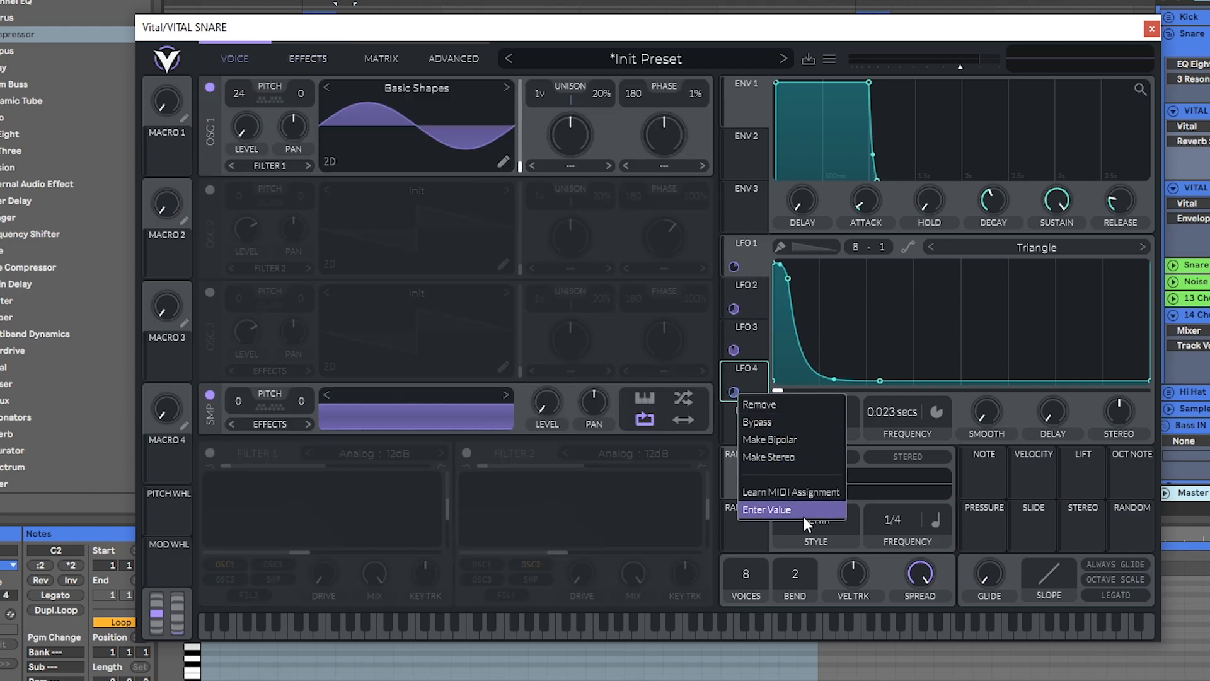
click(761, 423)
right_click(733, 350)
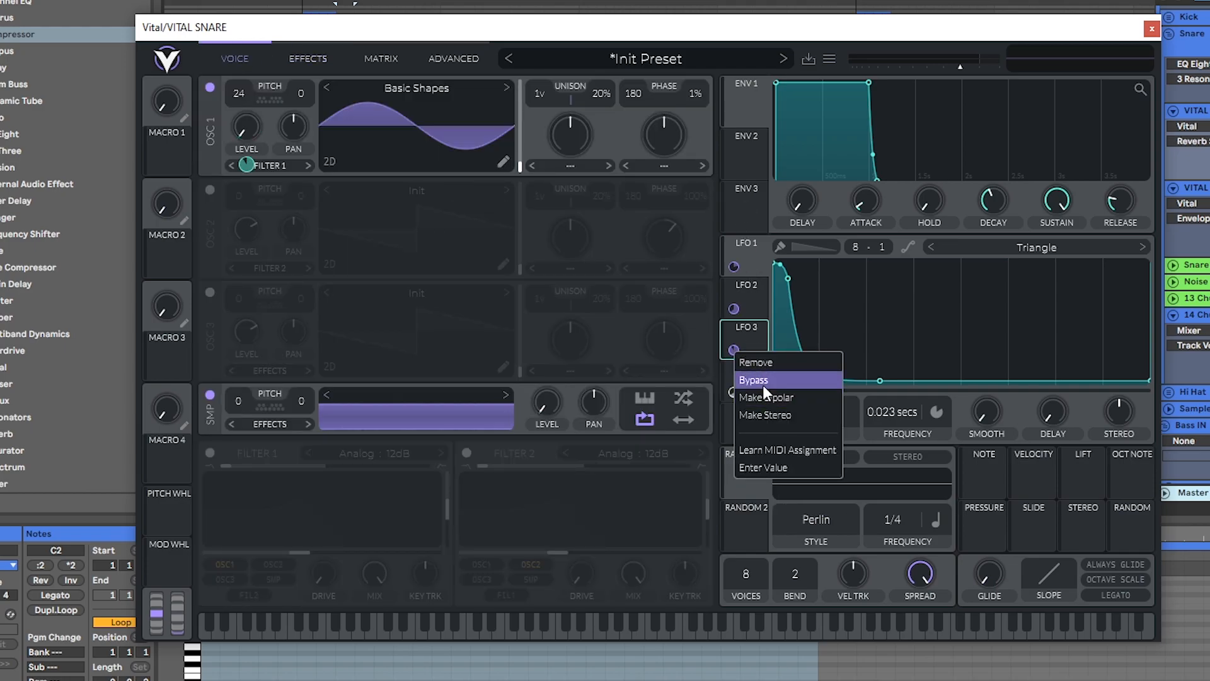
click(763, 382)
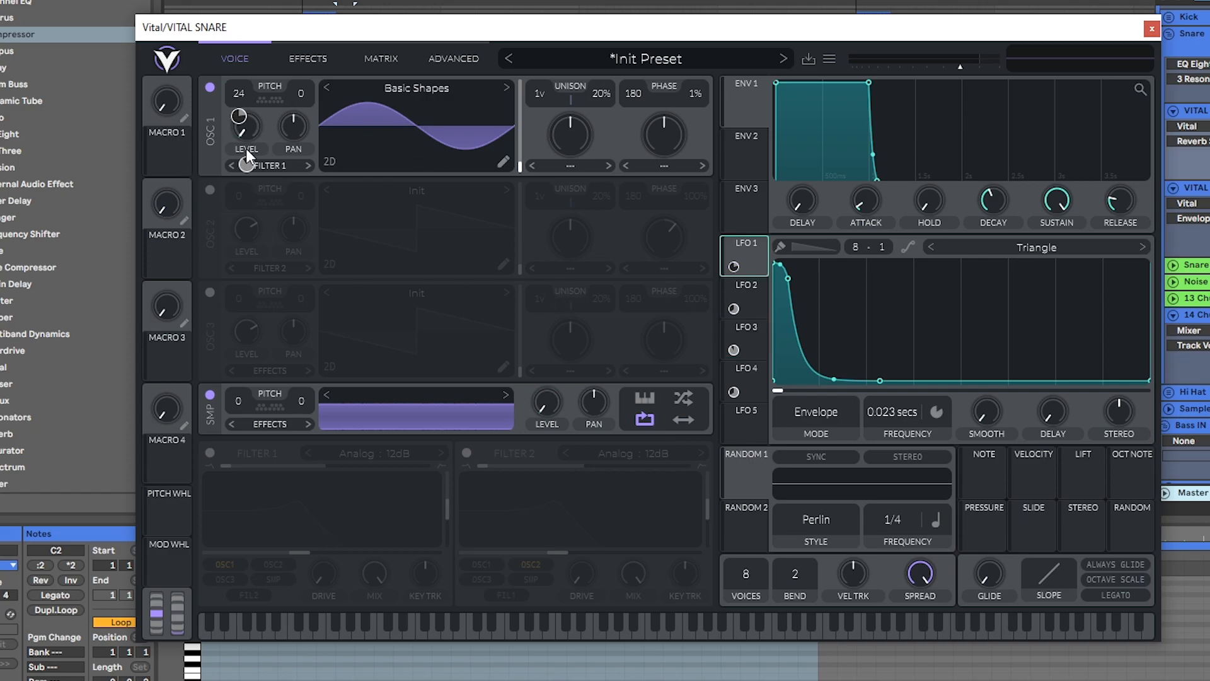
Step: Re-enable LFO 3's modulation of the oscillator 1 level, listen to it, and set LFO 3's frequency mode to Seconds
click(753, 308)
click(757, 337)
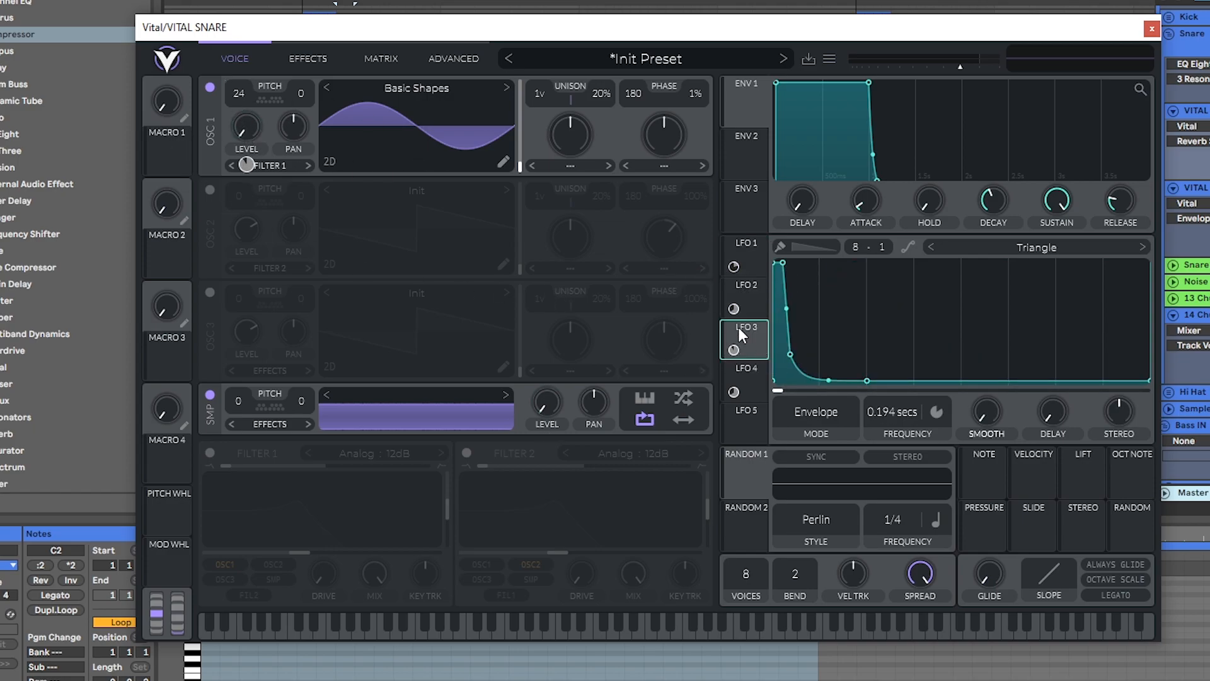
mouse_move(734, 349)
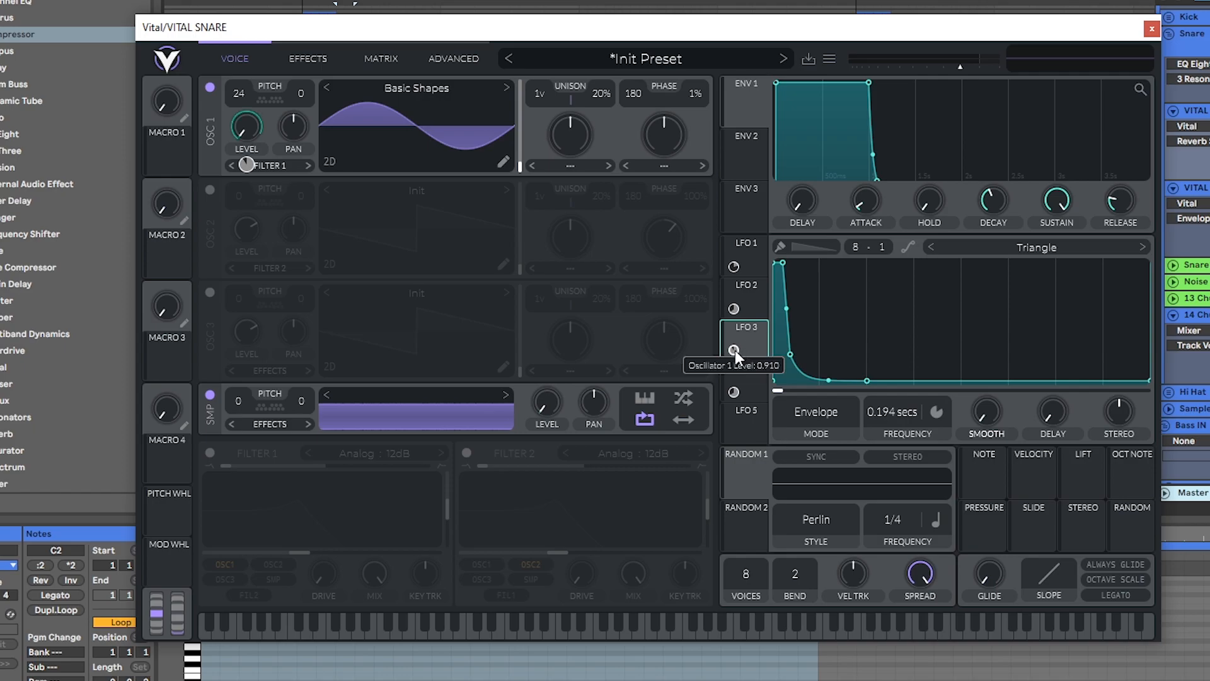
middle_click(247, 164)
key(space)
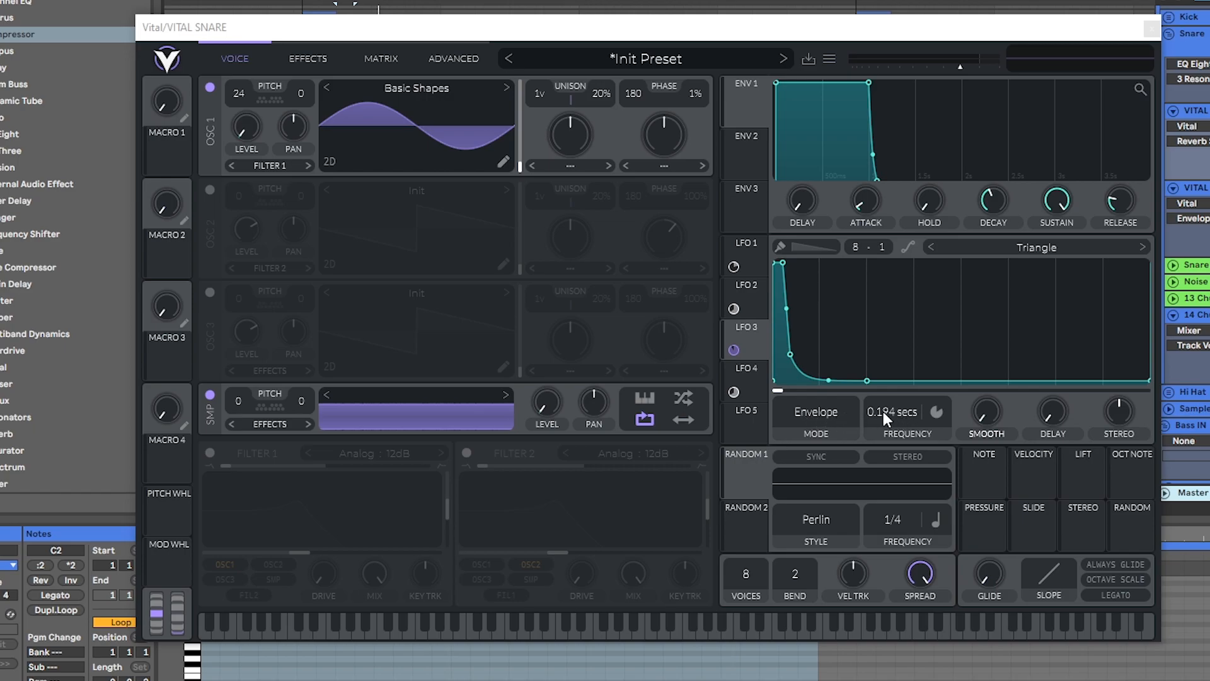
click(936, 411)
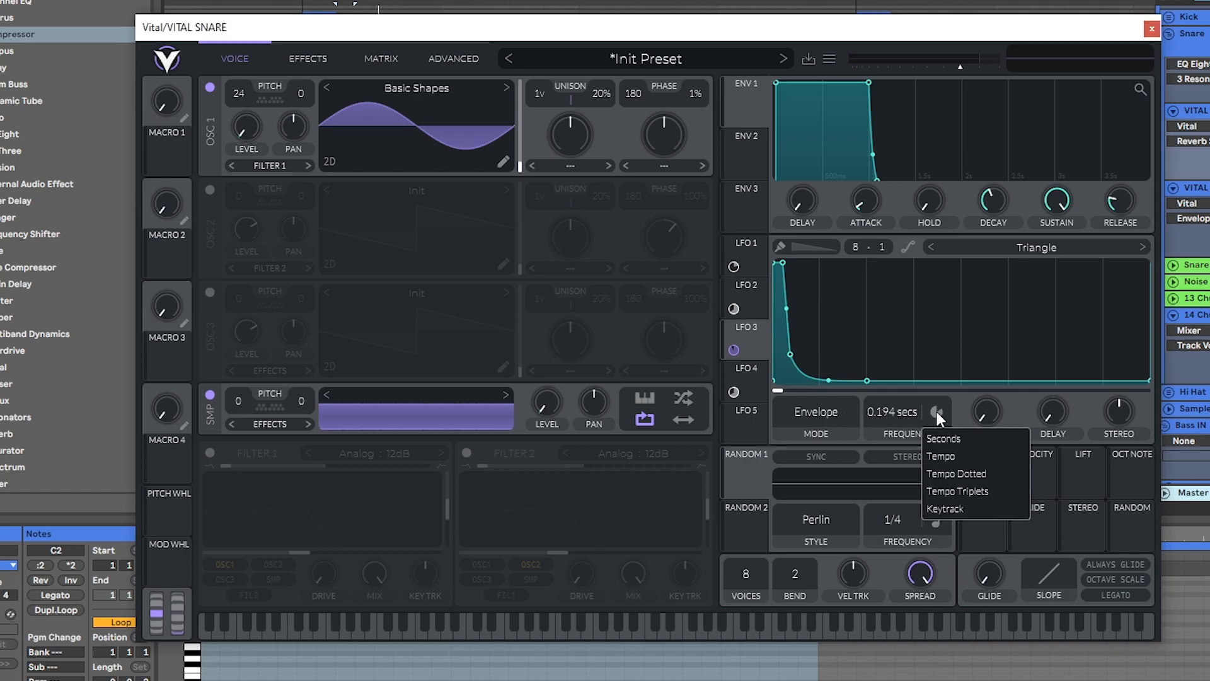
click(948, 435)
Step: Try adding and reshaping test points on the flat tail of LFO 1's curve, removing them again
click(732, 243)
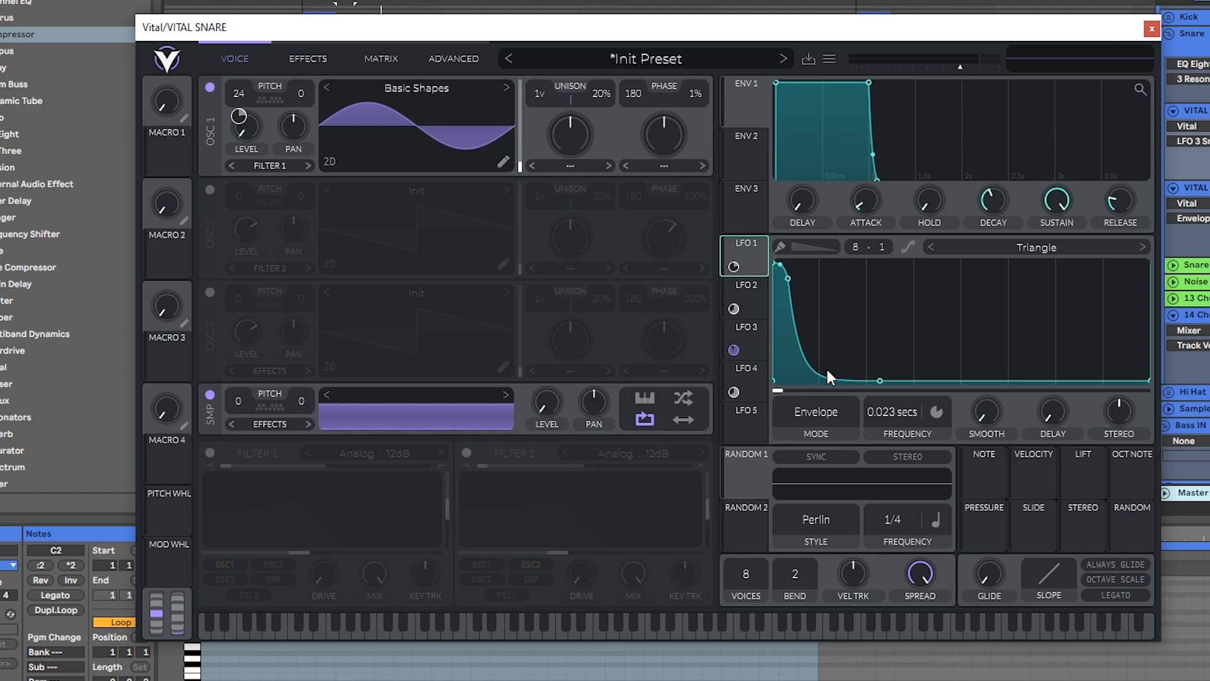
double_click(992, 379)
drag(992, 379, 993, 296)
mouse_move(937, 339)
mouse_down()
mouse_move(913, 311)
mouse_move(951, 357)
mouse_move(950, 334)
mouse_up()
double_click(992, 297)
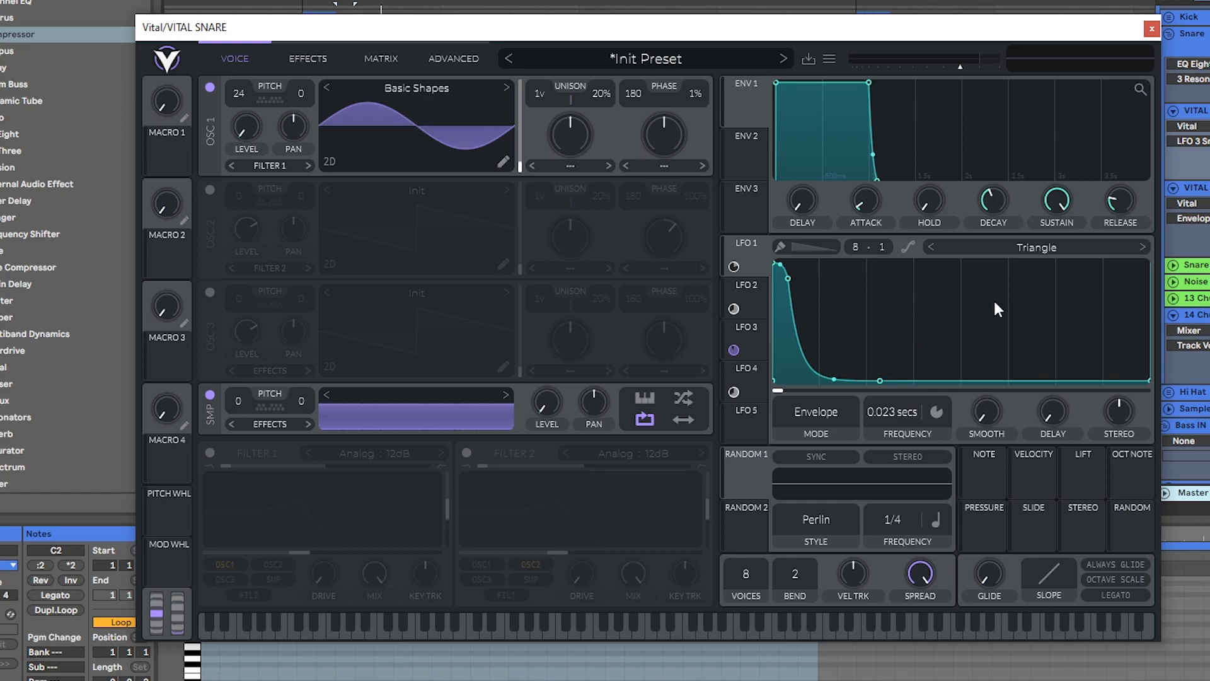
double_click(1040, 322)
drag(1040, 322, 1069, 297)
double_click(1070, 298)
Step: Compare the envelope shapes of LFO 3 and LFO 1
click(740, 336)
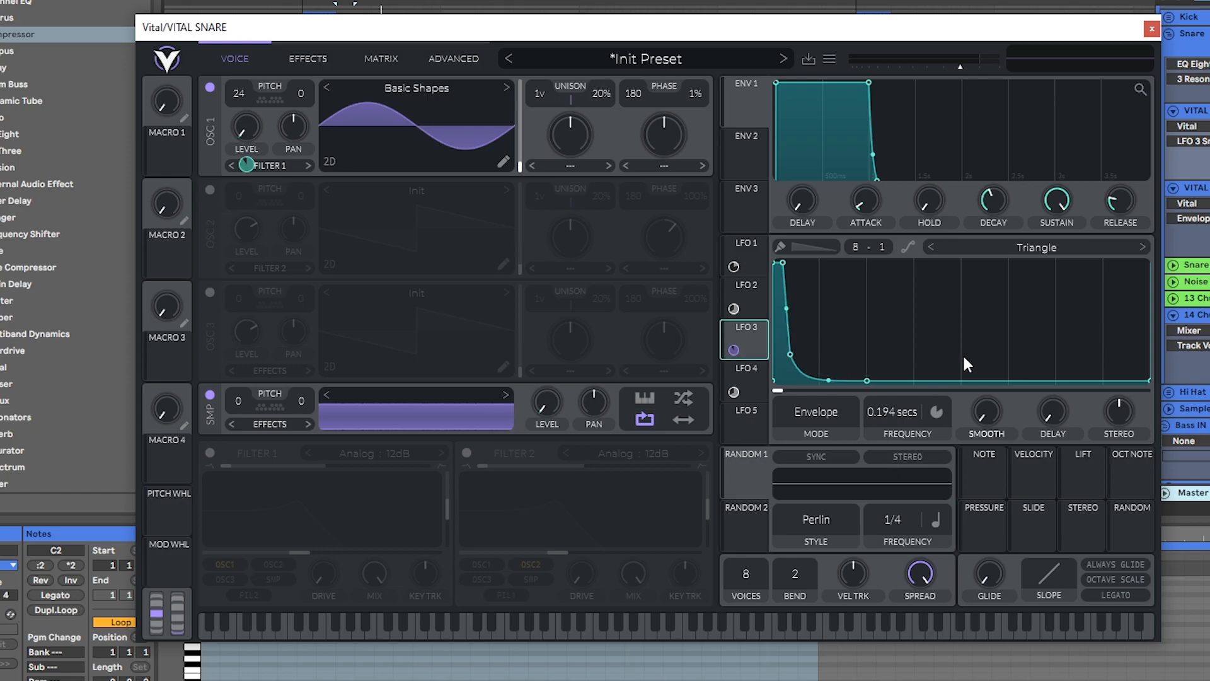
click(745, 244)
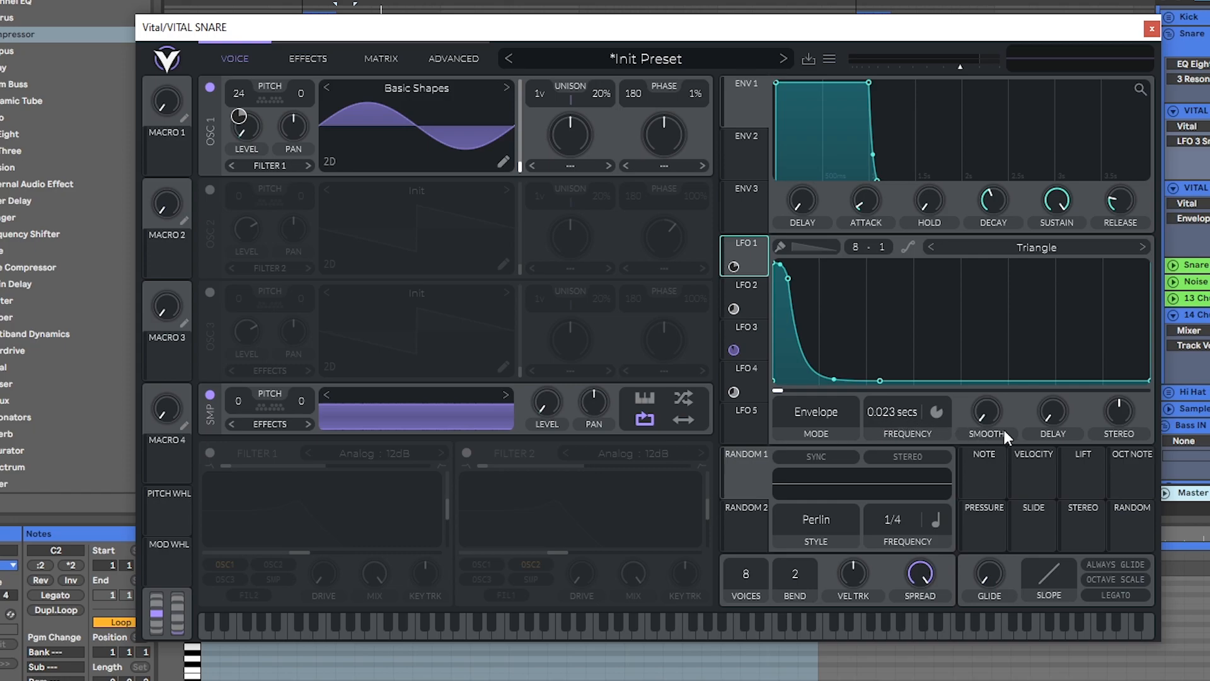
Step: Re-enable LFO 1's bypassed modulation of oscillator 1's pitch
right_click(746, 255)
click(747, 251)
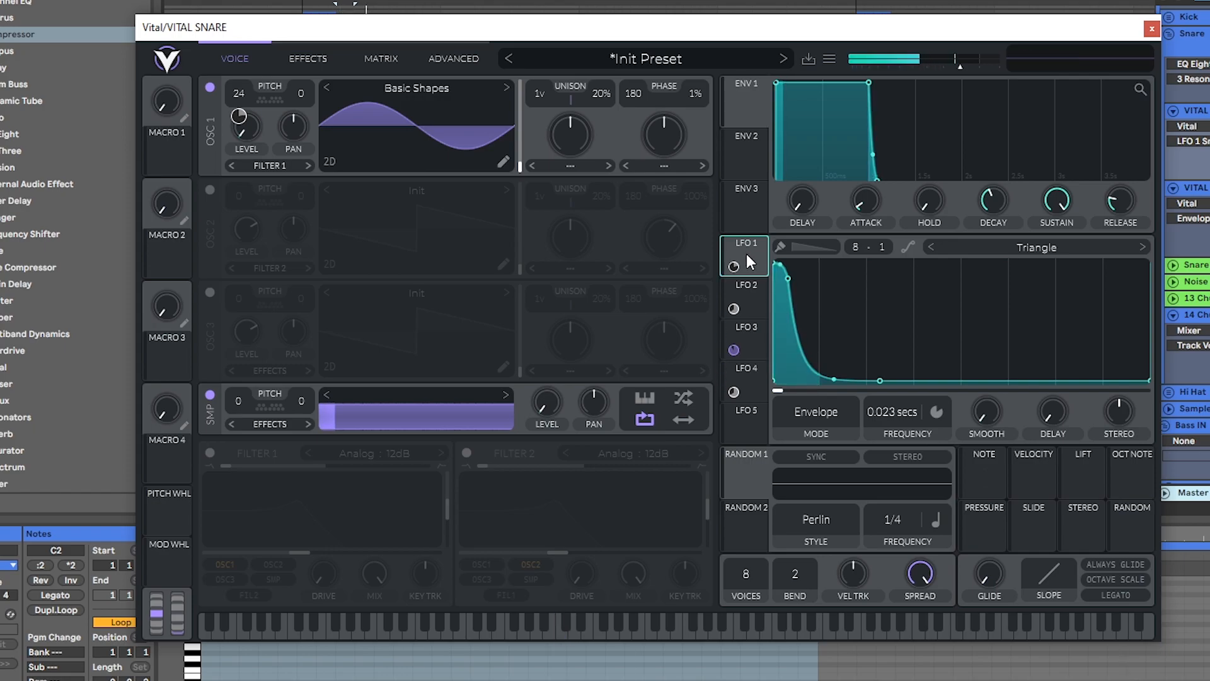
right_click(736, 266)
click(759, 298)
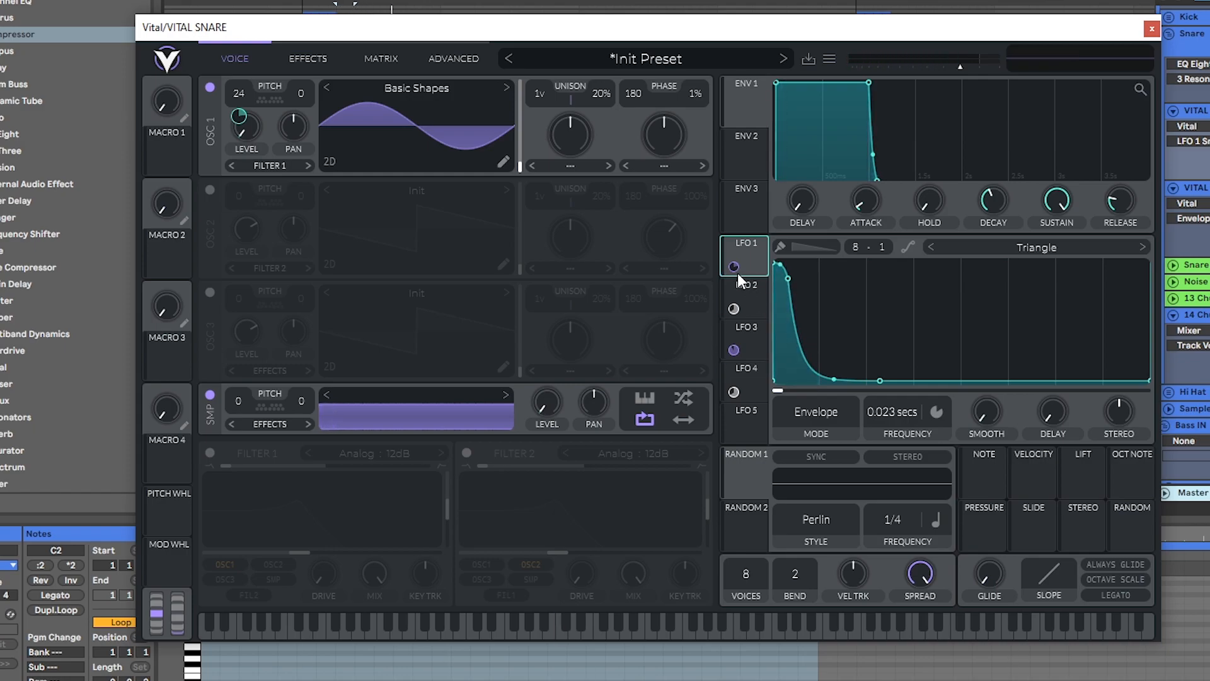
Step: Re-enable LFO 2's bypassed modulation of the sample level, and display LFO 4's envelope curve
click(324, 58)
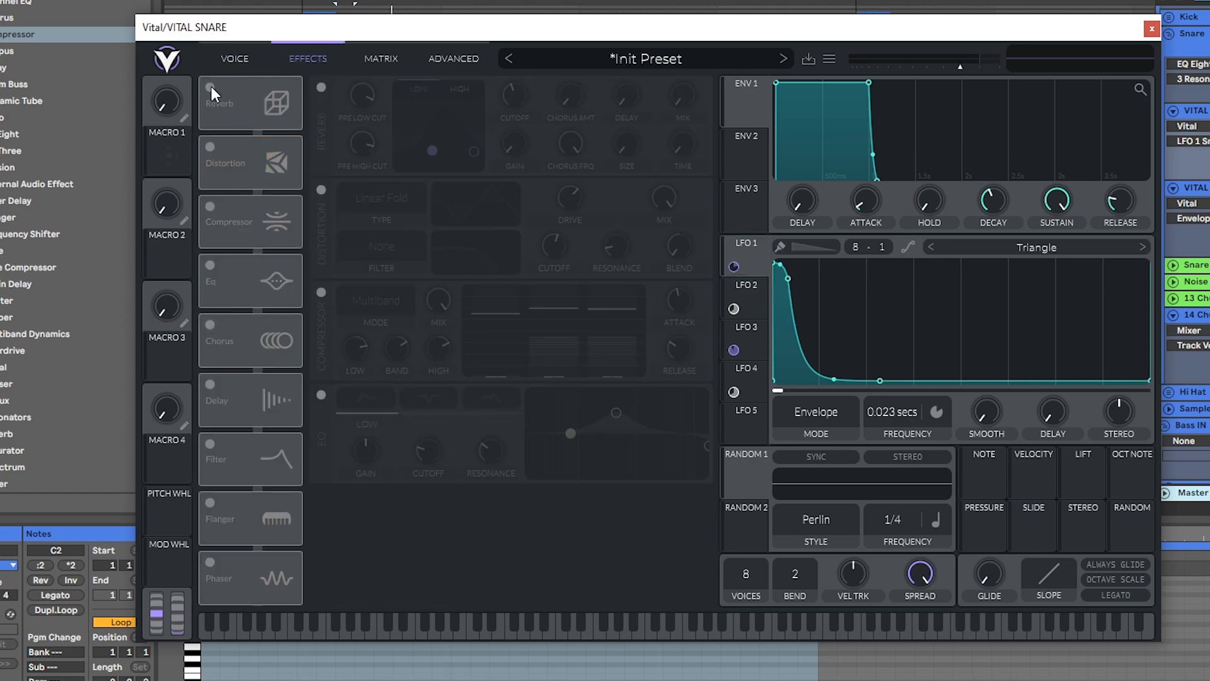
click(211, 57)
click(750, 290)
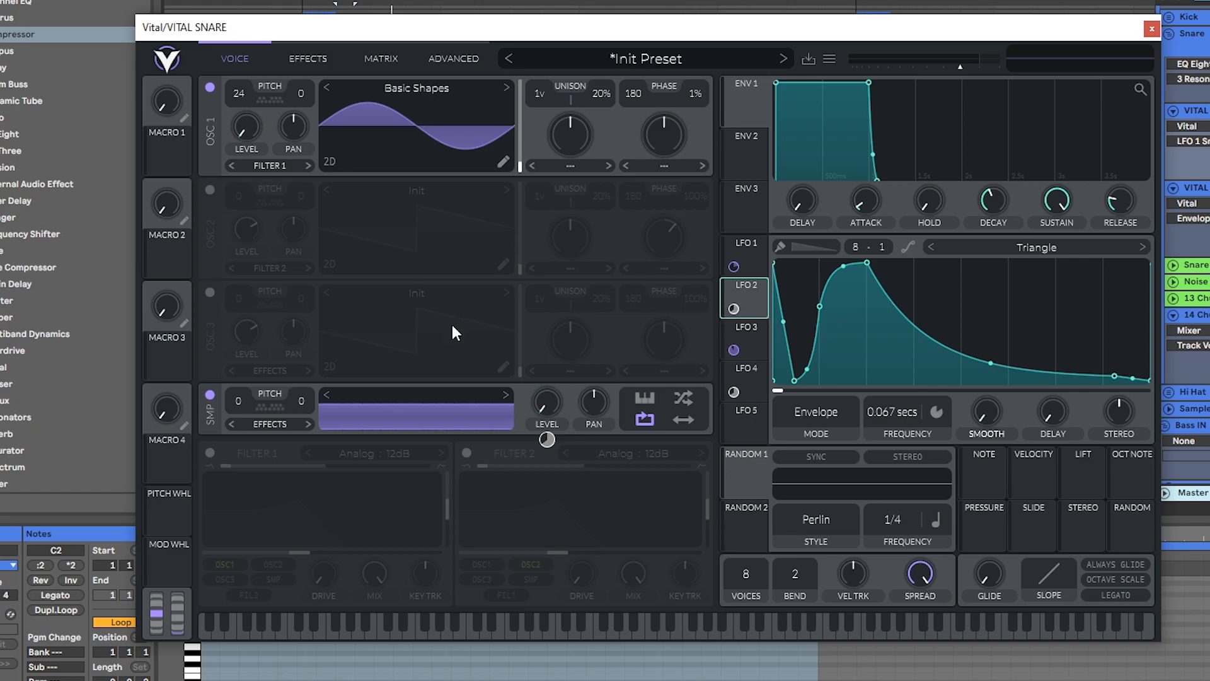
drag(547, 439, 551, 446)
right_click(734, 310)
click(763, 340)
click(748, 387)
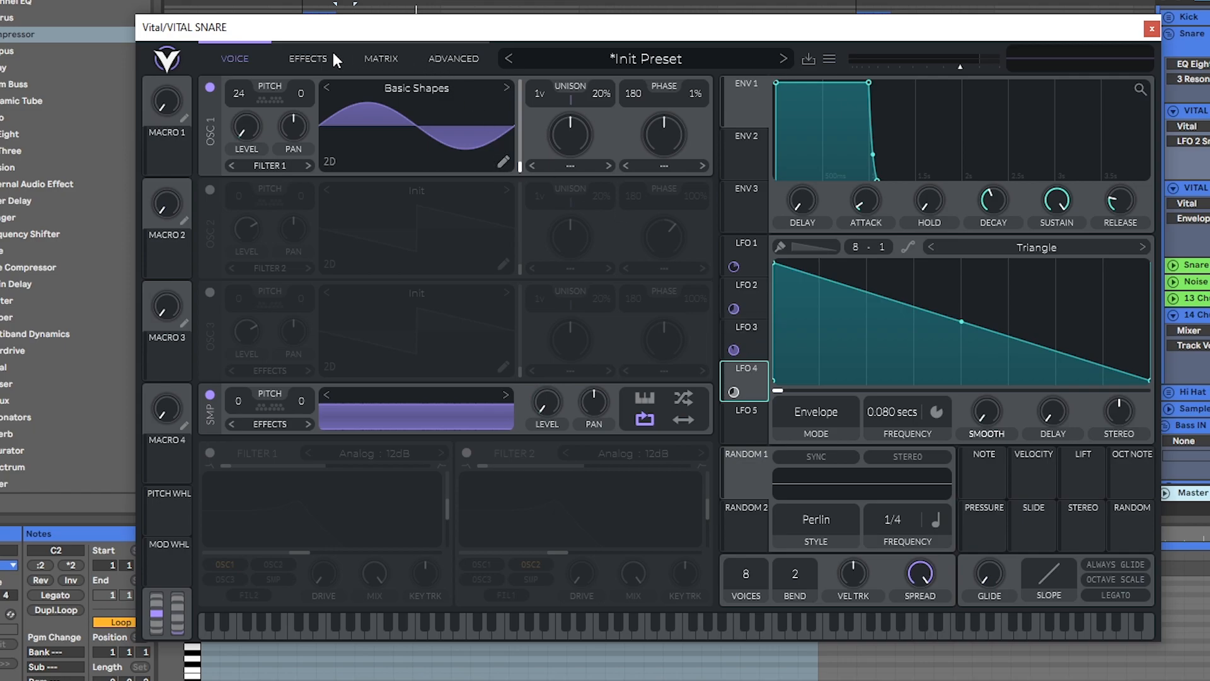
Step: Enable the Reverb and the Linear Fold Distortion effects in the snare patch
click(312, 58)
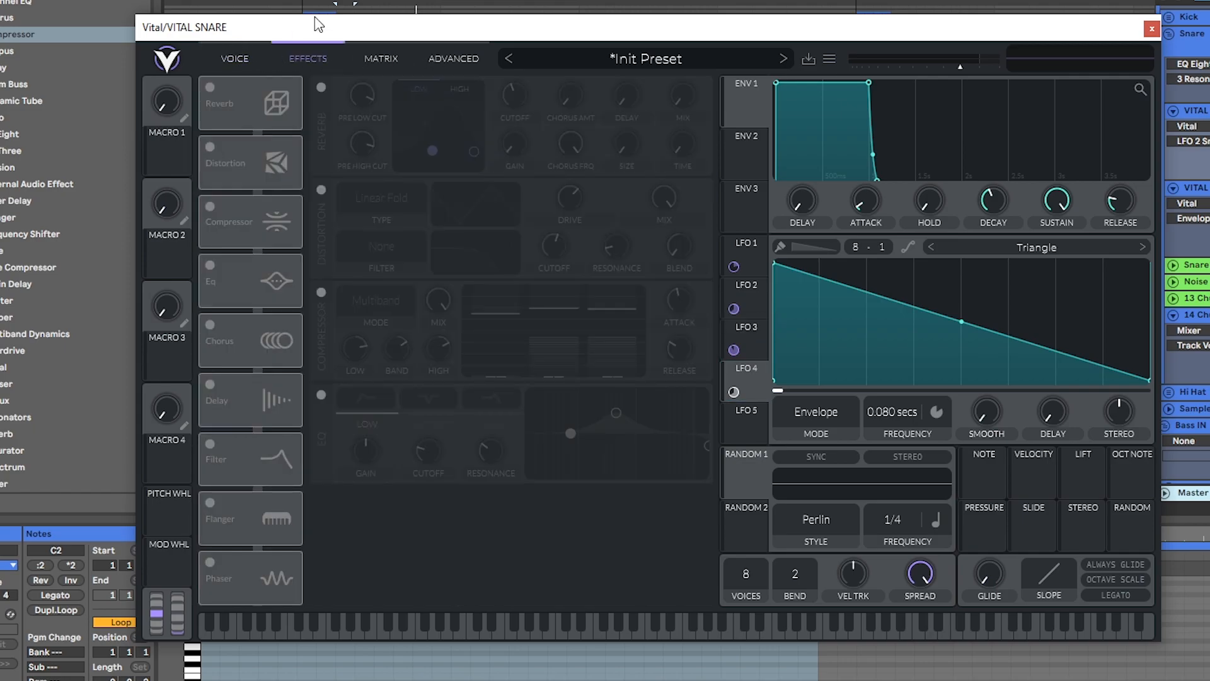
click(320, 87)
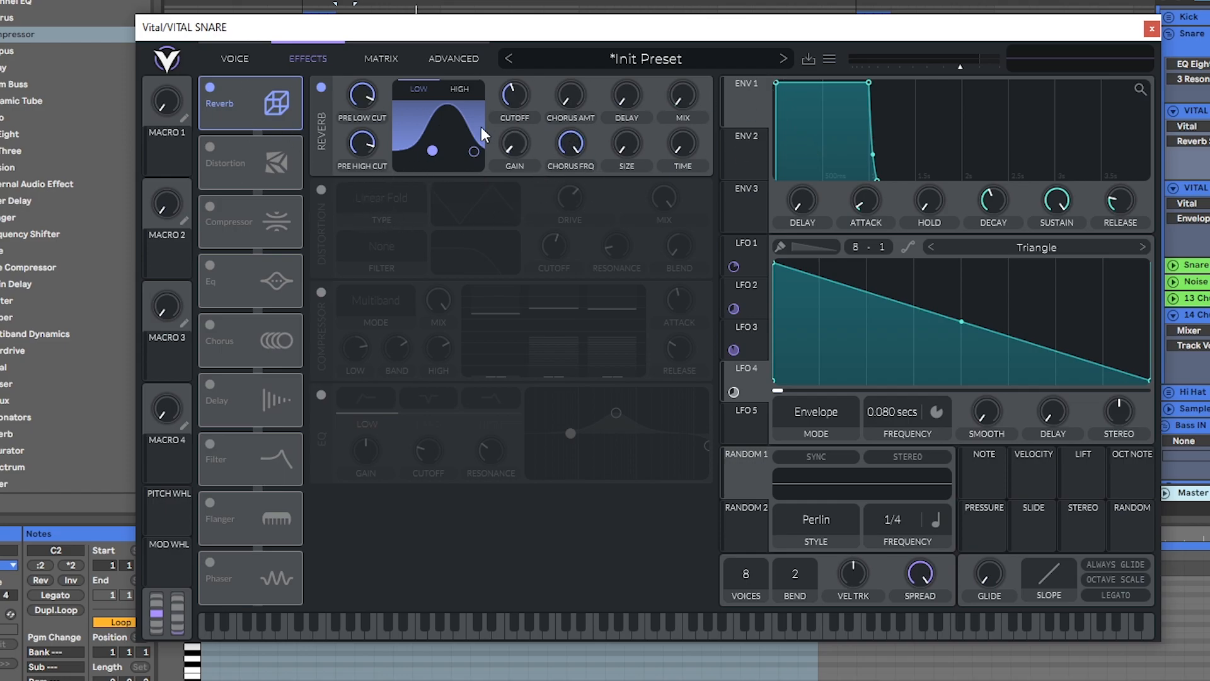
click(321, 190)
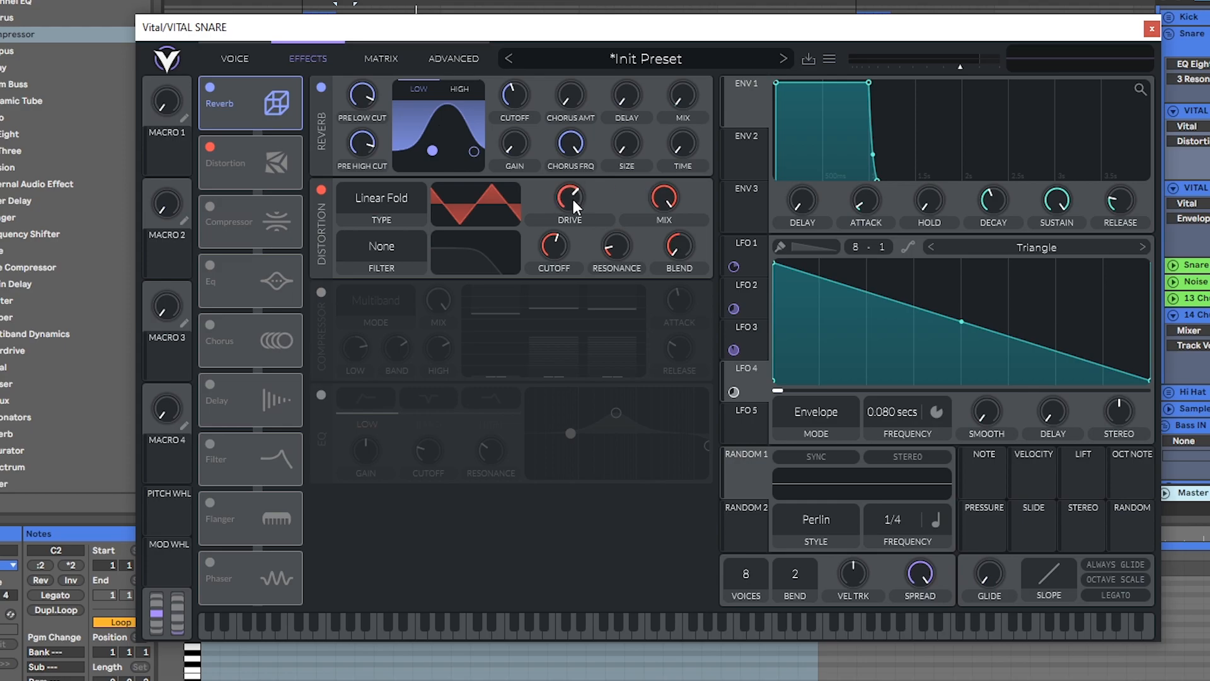
mouse_move(626, 206)
Step: Enable the Multiband Compressor effect, comparing the snare with it off and on
click(319, 293)
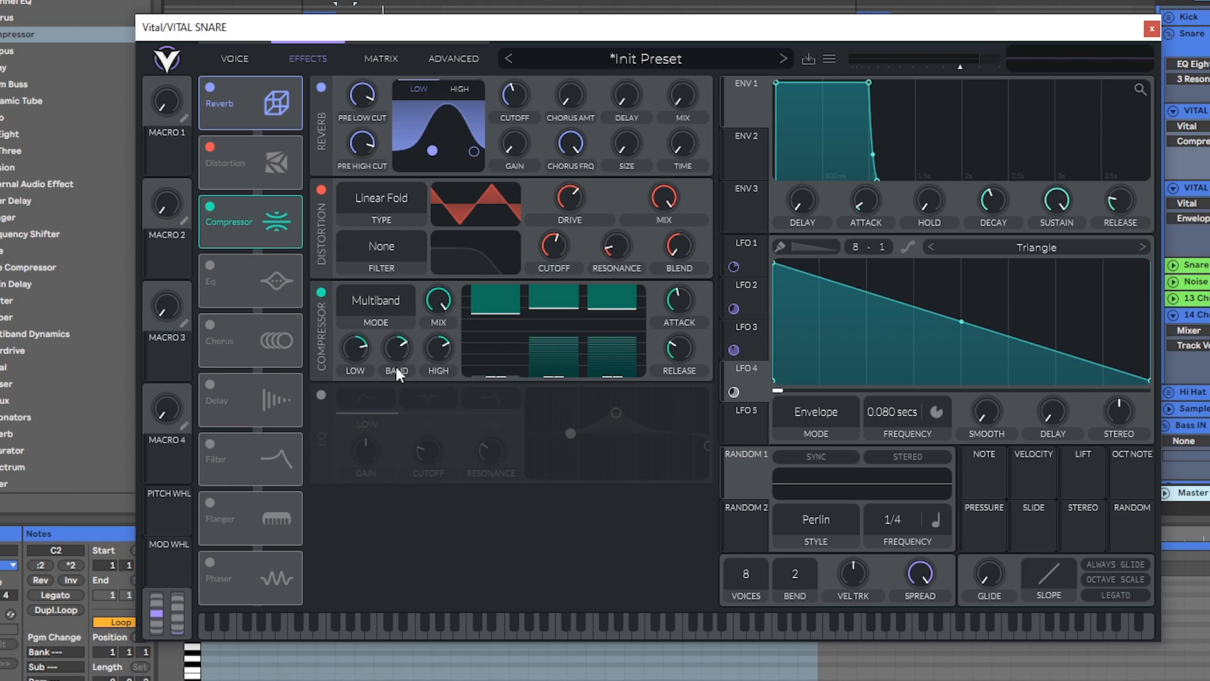
mouse_move(683, 342)
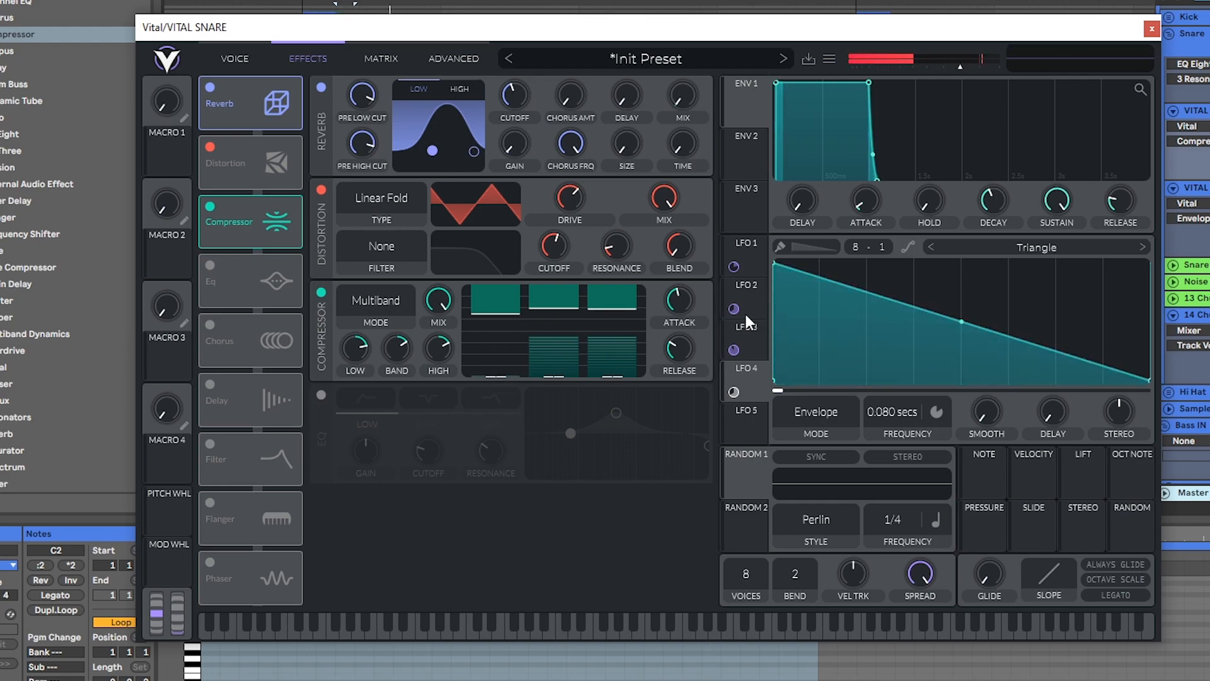
click(320, 293)
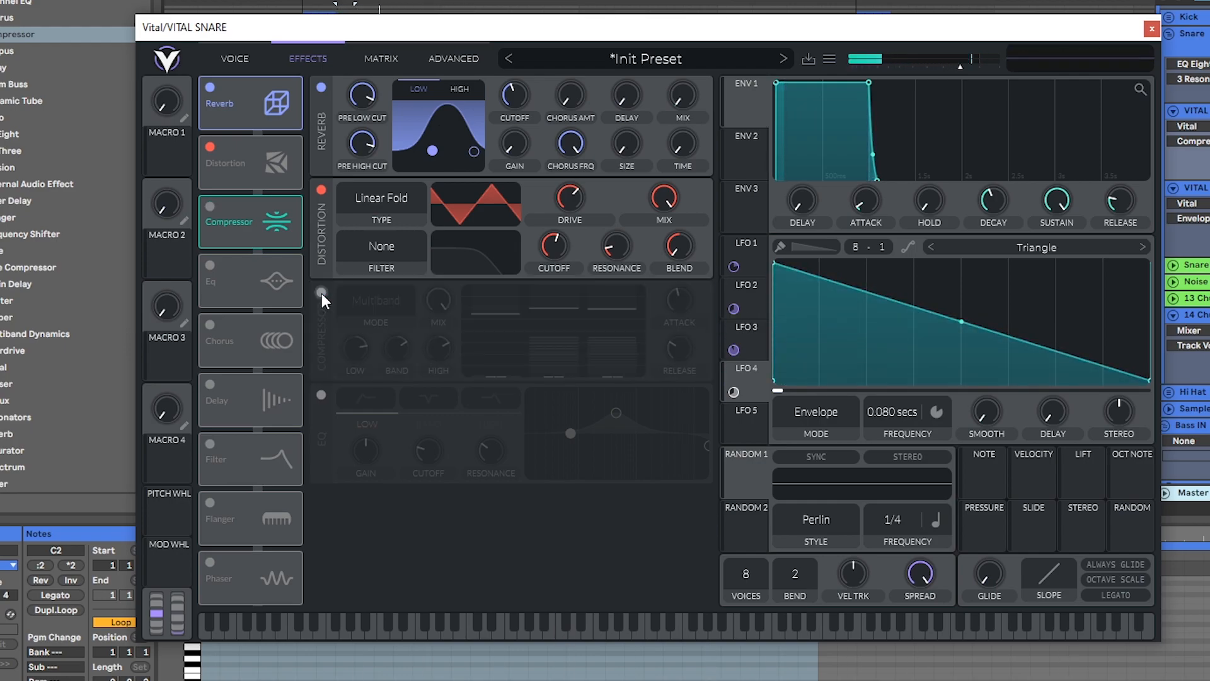
click(322, 293)
Step: Enable the EQ effect, comparing the snare with it off and on
click(322, 394)
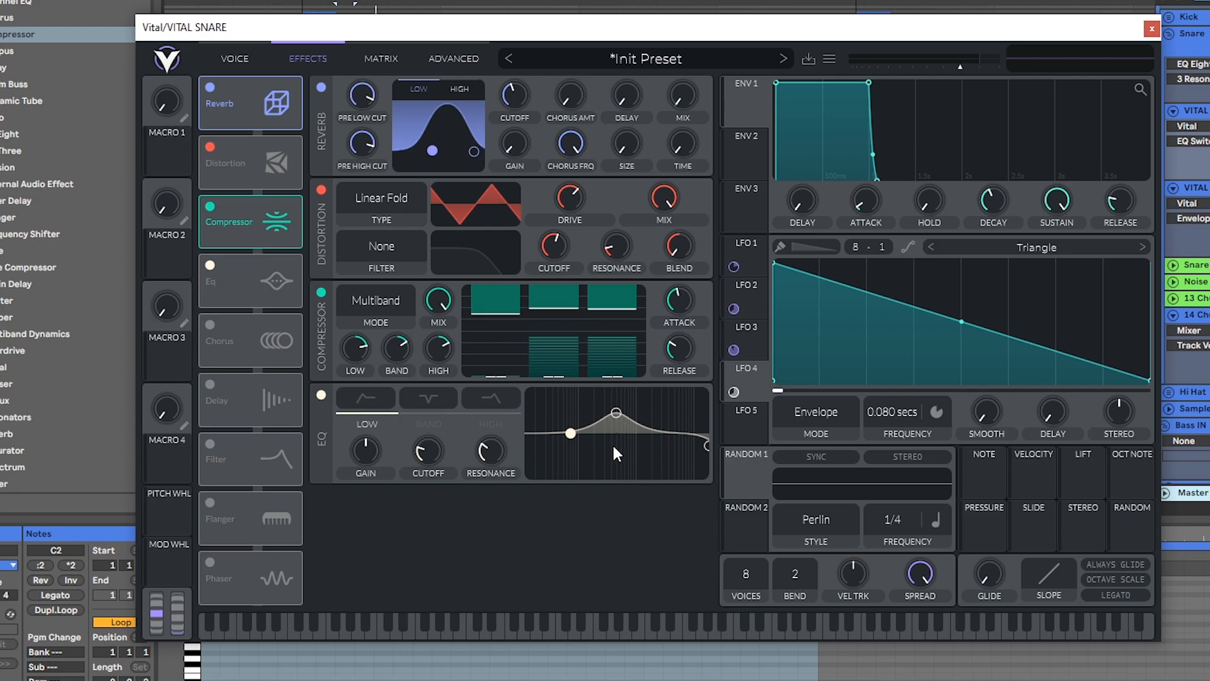
click(321, 395)
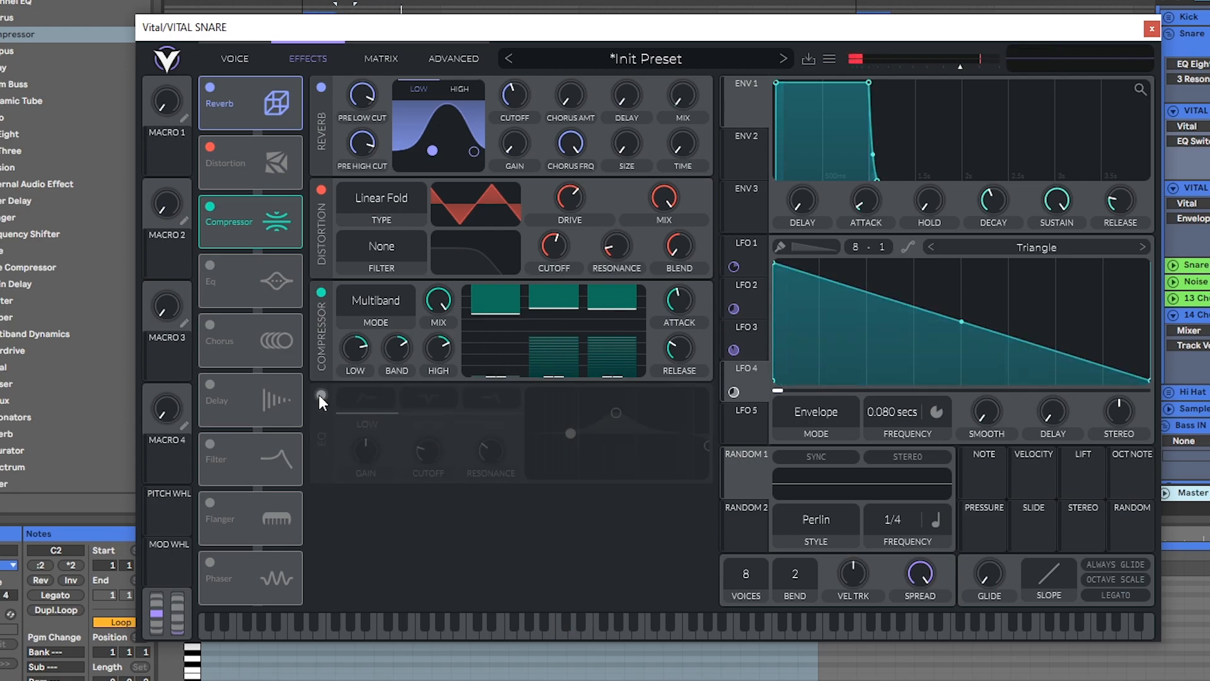
click(322, 394)
Step: Unbypass LFO 4's modulation of the reverb mix, and compare the snare with the Reverb off and on
drag(733, 390, 686, 89)
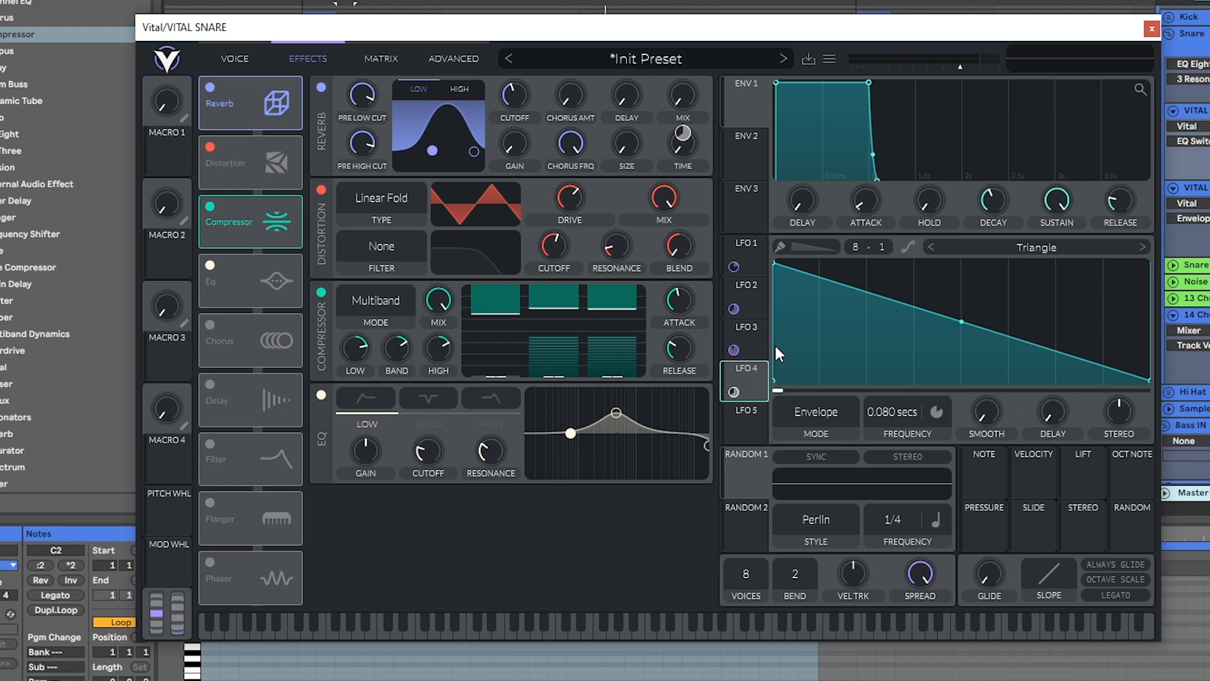
right_click(734, 391)
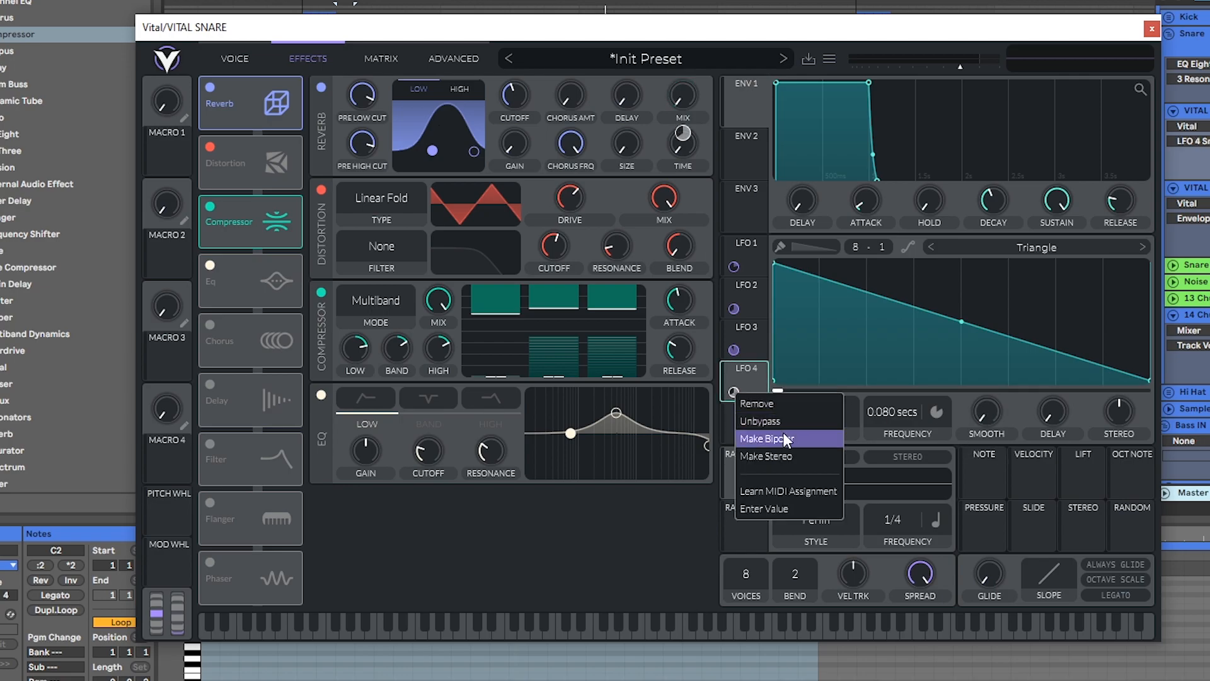
click(777, 416)
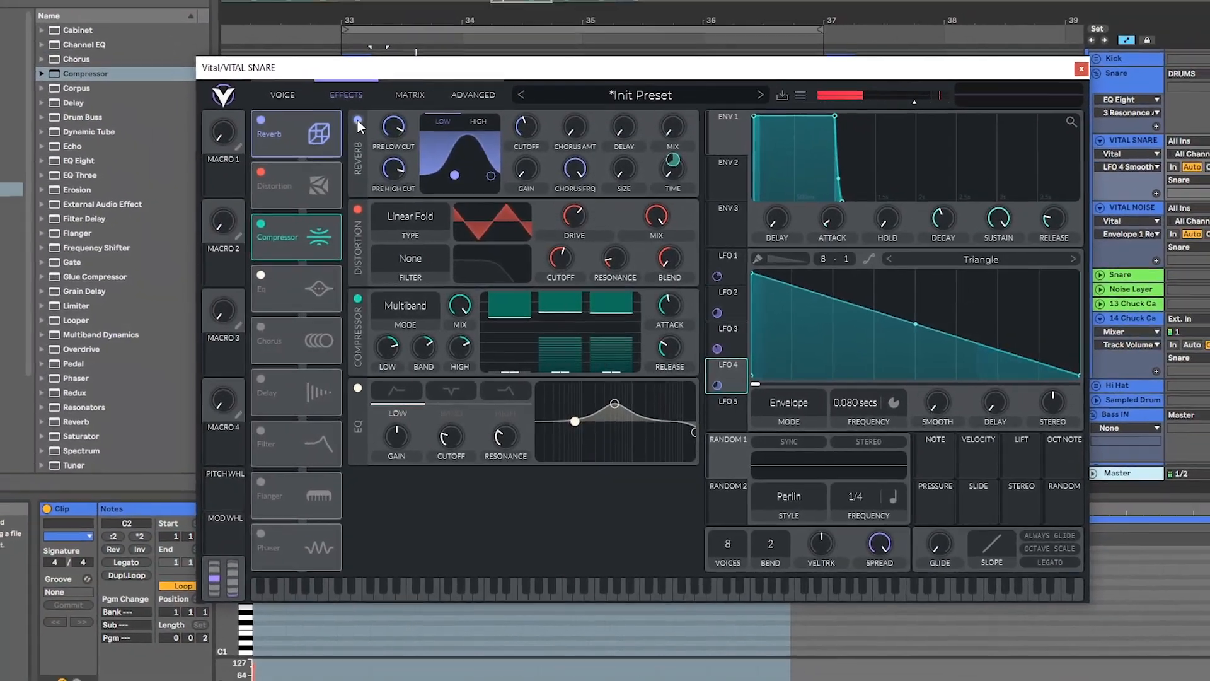
click(358, 120)
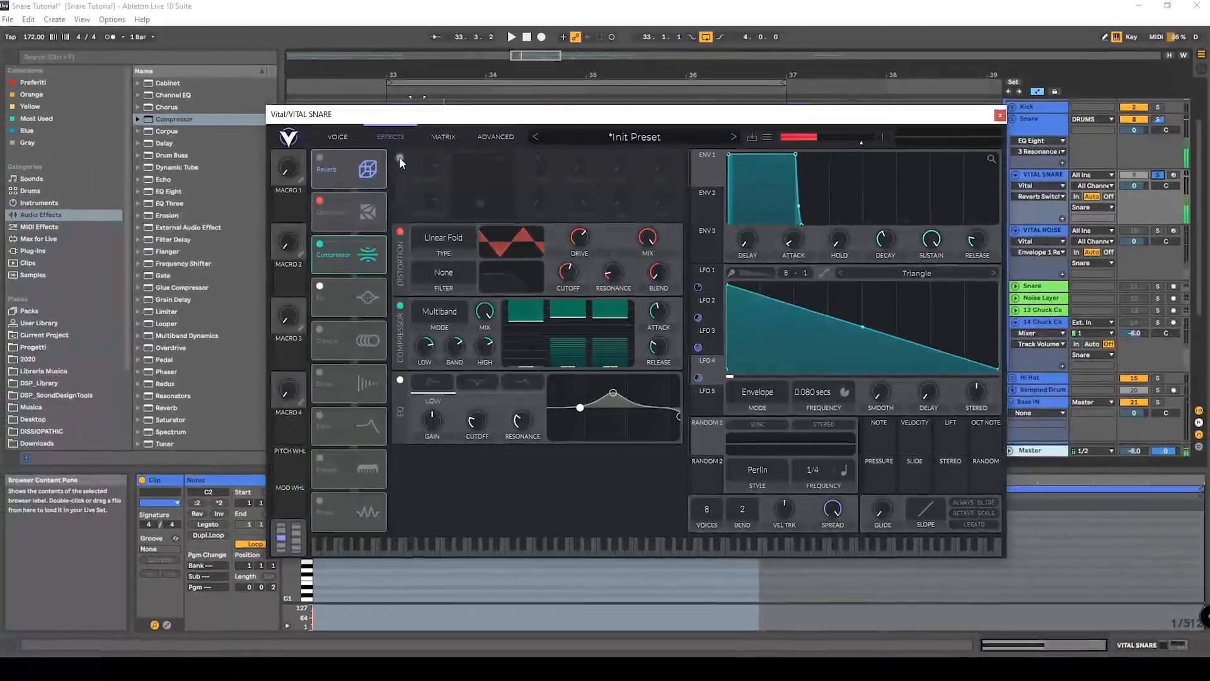
click(391, 150)
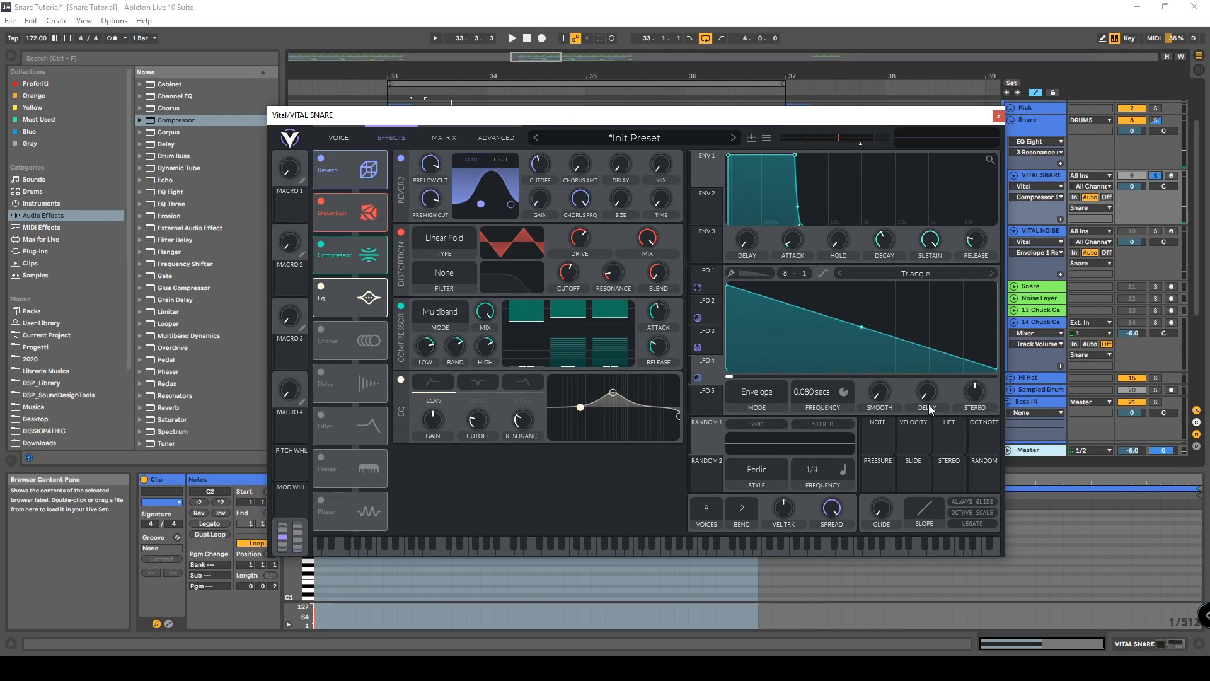
Step: Close the Vital window and open the VITAL SNARE track's device chain to examine the Saturator's Drive and Soft Clip
click(998, 117)
click(1053, 176)
click(1120, 644)
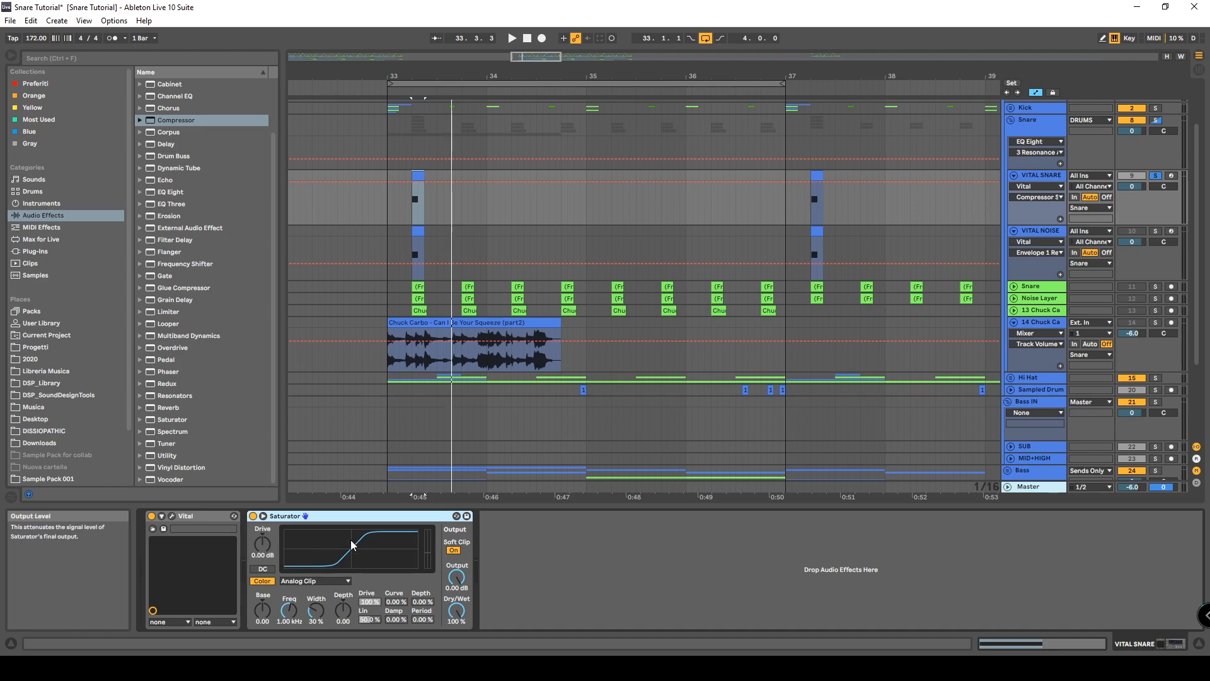
click(263, 545)
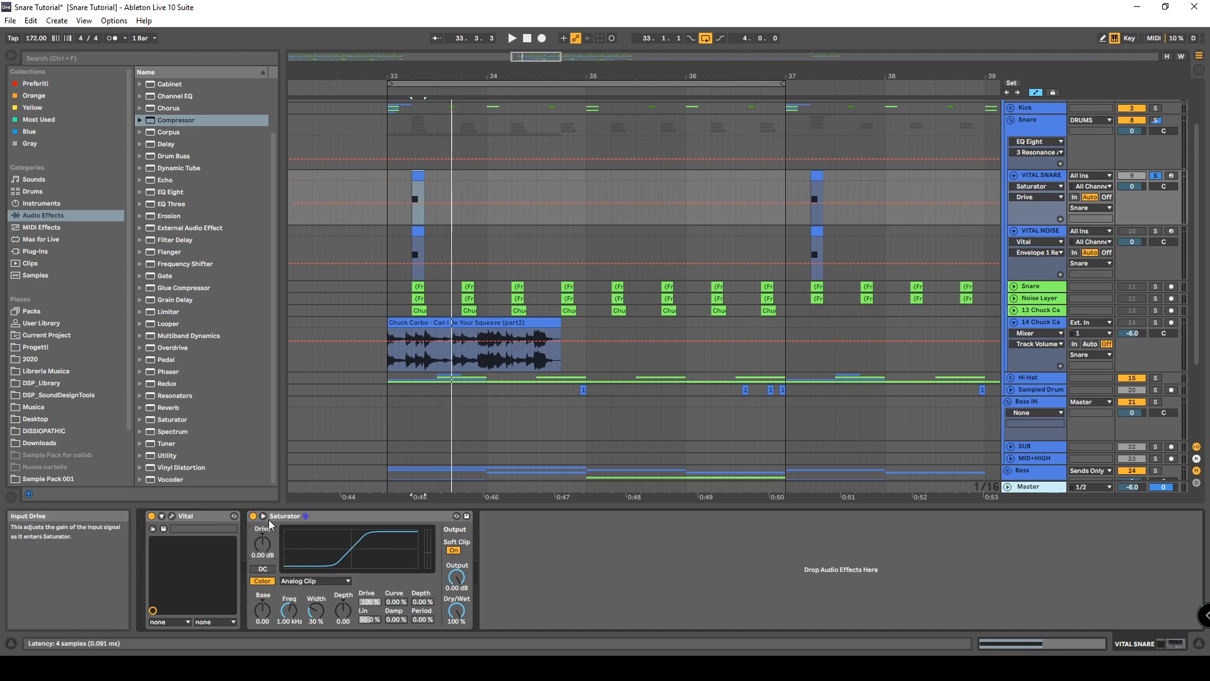
click(453, 550)
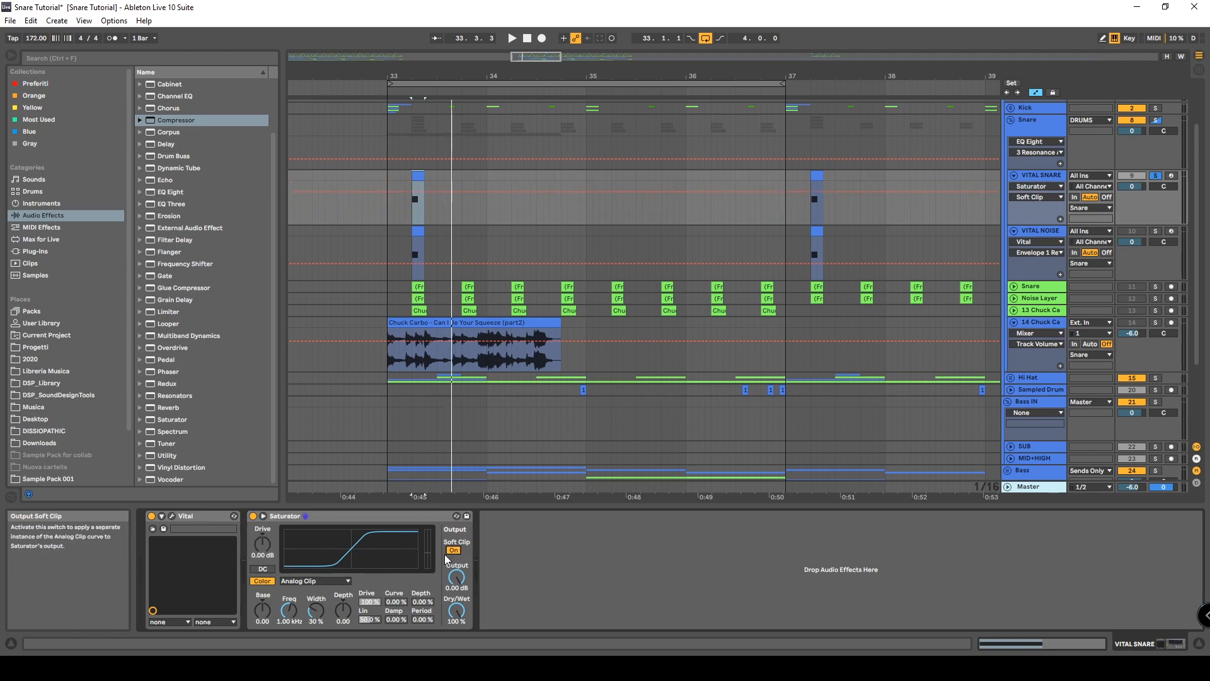
Step: Play the snare layer with the Saturator bypassed, and re-enable the Saturator
click(253, 516)
key(space)
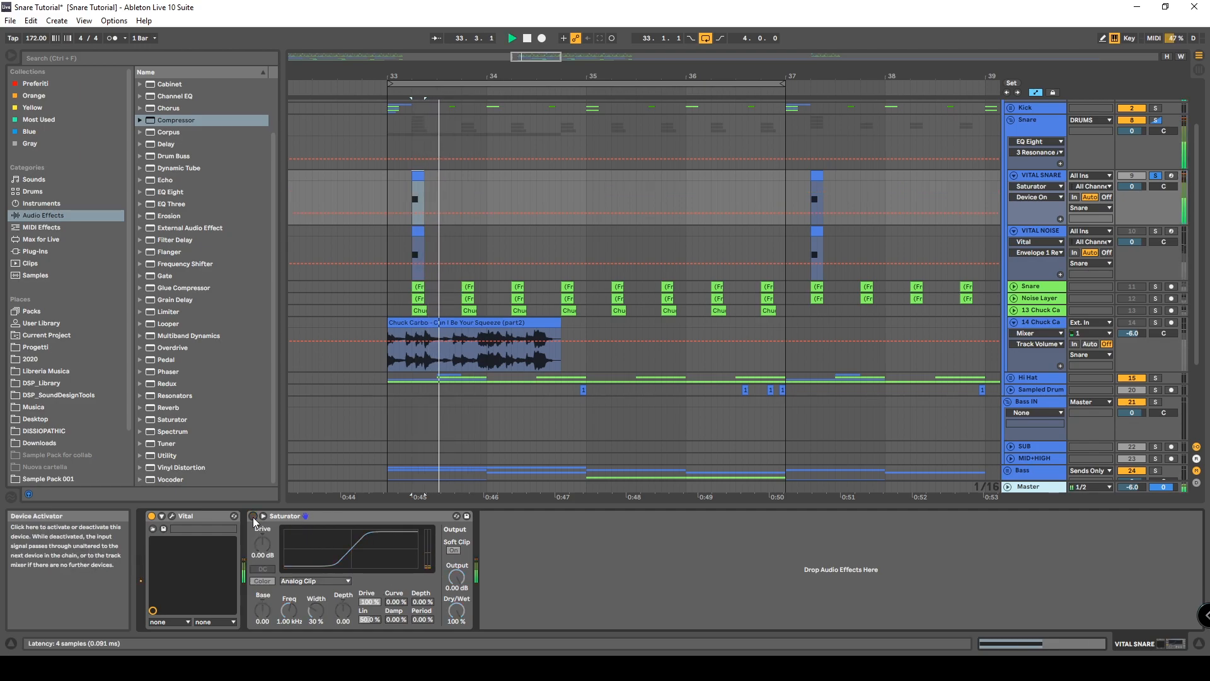
key(space)
click(253, 516)
Step: Solo the VITAL NOISE track in place of VITAL SNARE and play it back
click(1042, 232)
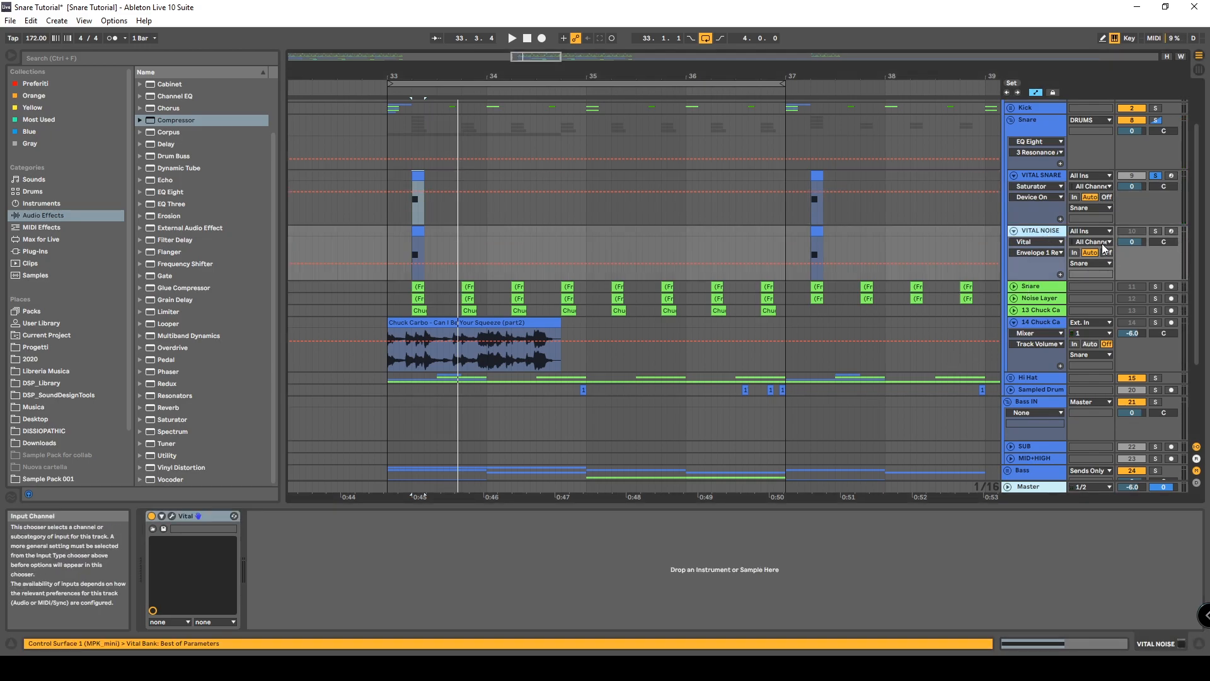
click(1119, 231)
click(1038, 179)
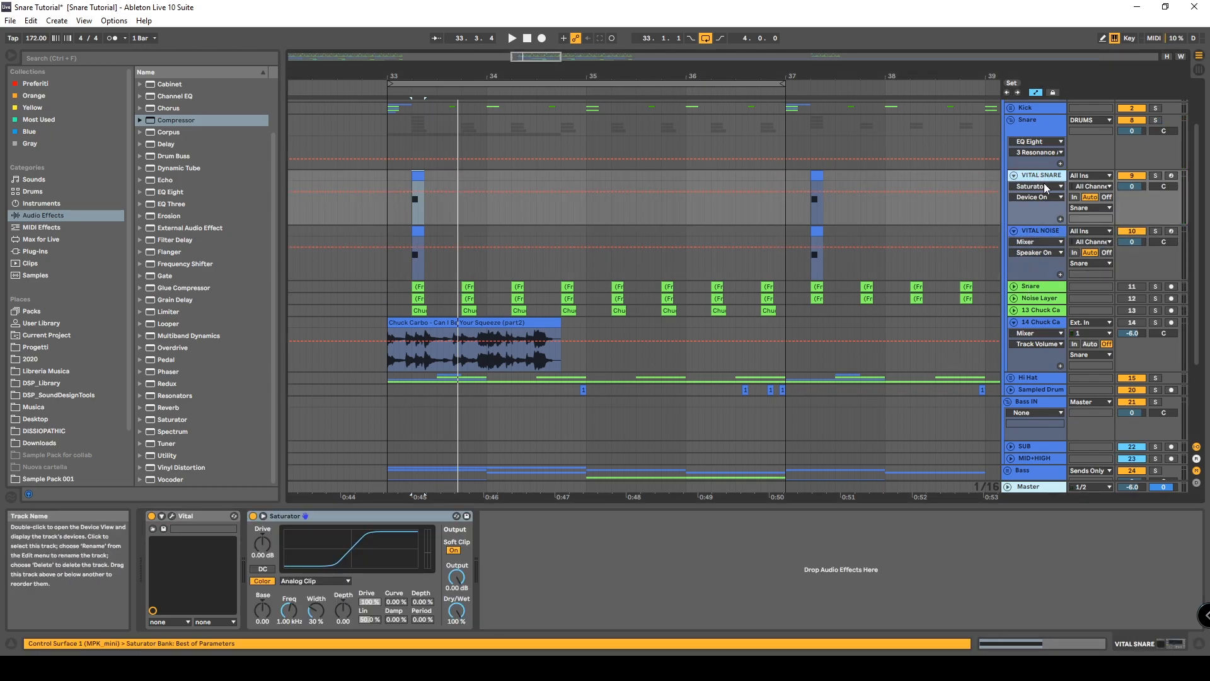
click(1157, 232)
key(space)
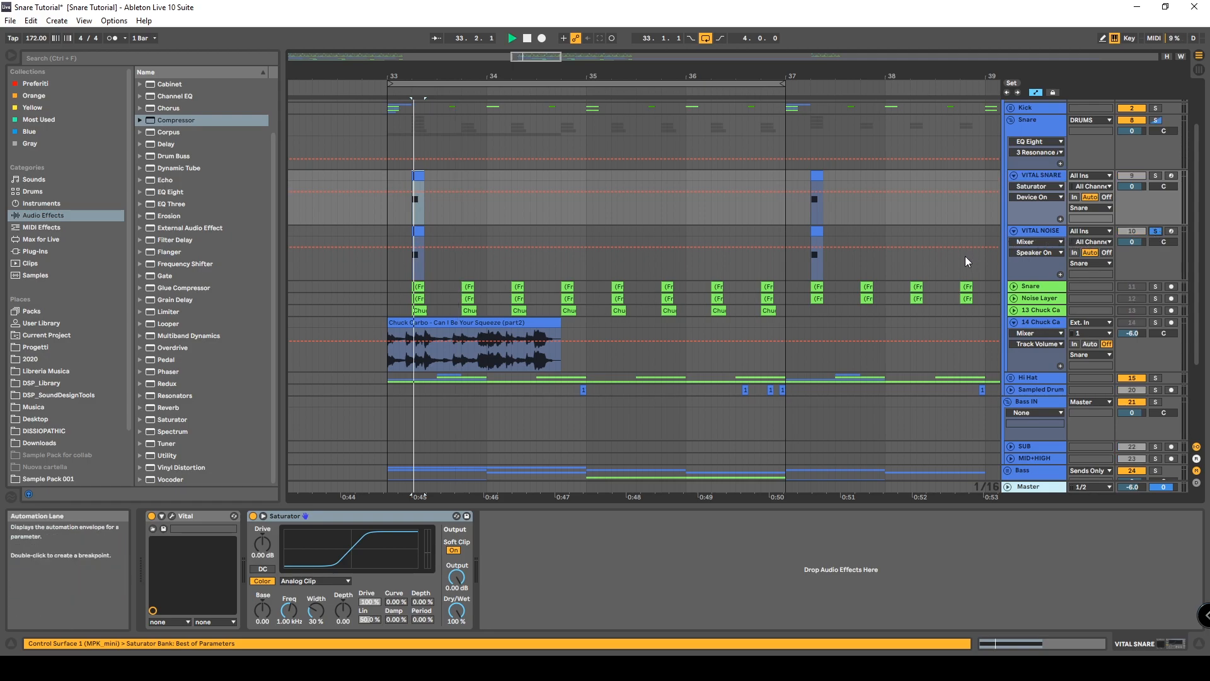
click(1051, 233)
key(space)
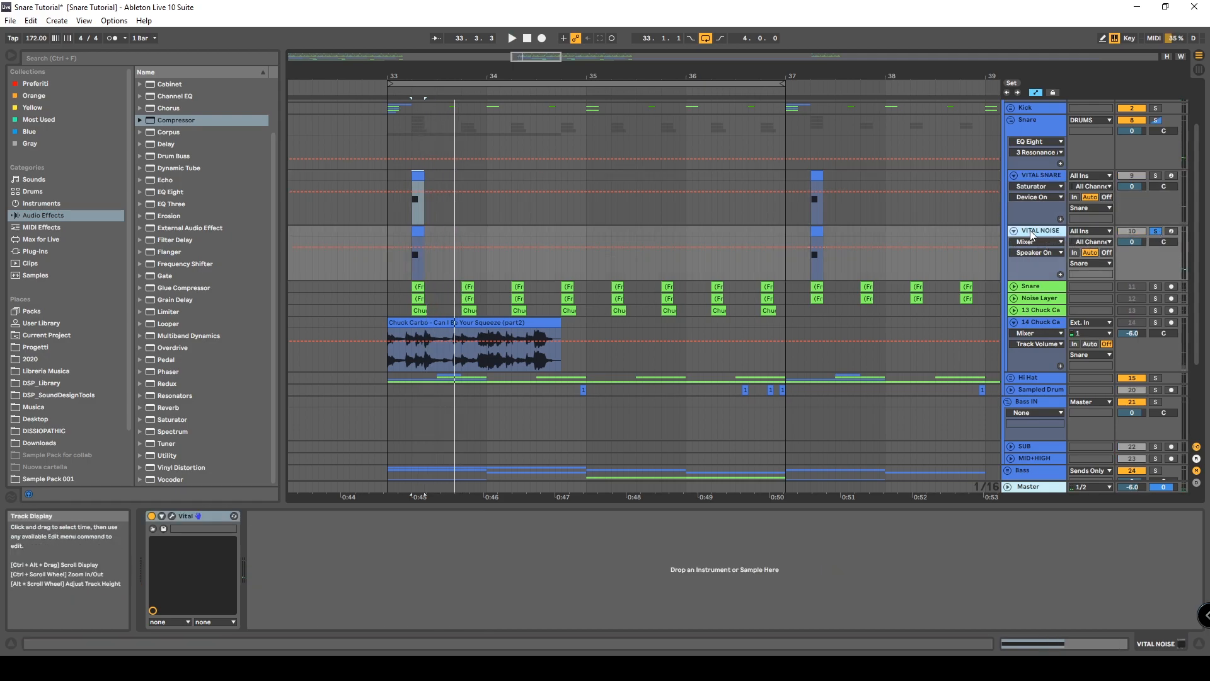
Step: Open the VITAL NOISE track's Vital instrument and route its sample source to Filter 1
click(171, 516)
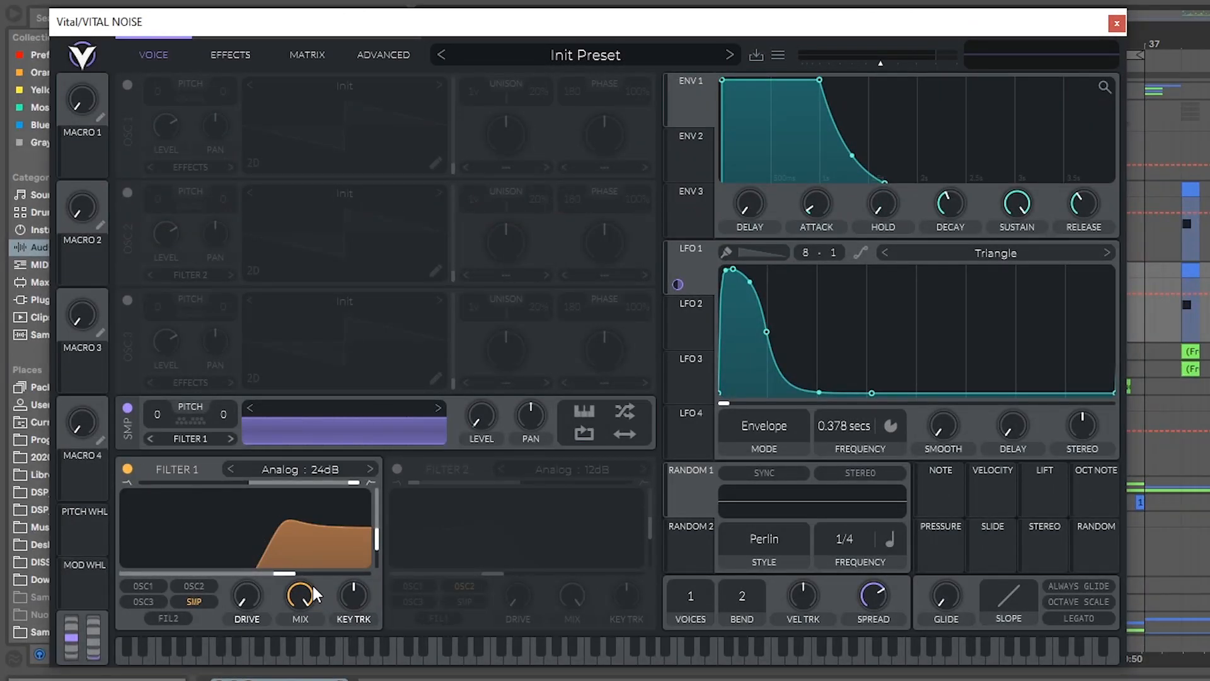
click(164, 438)
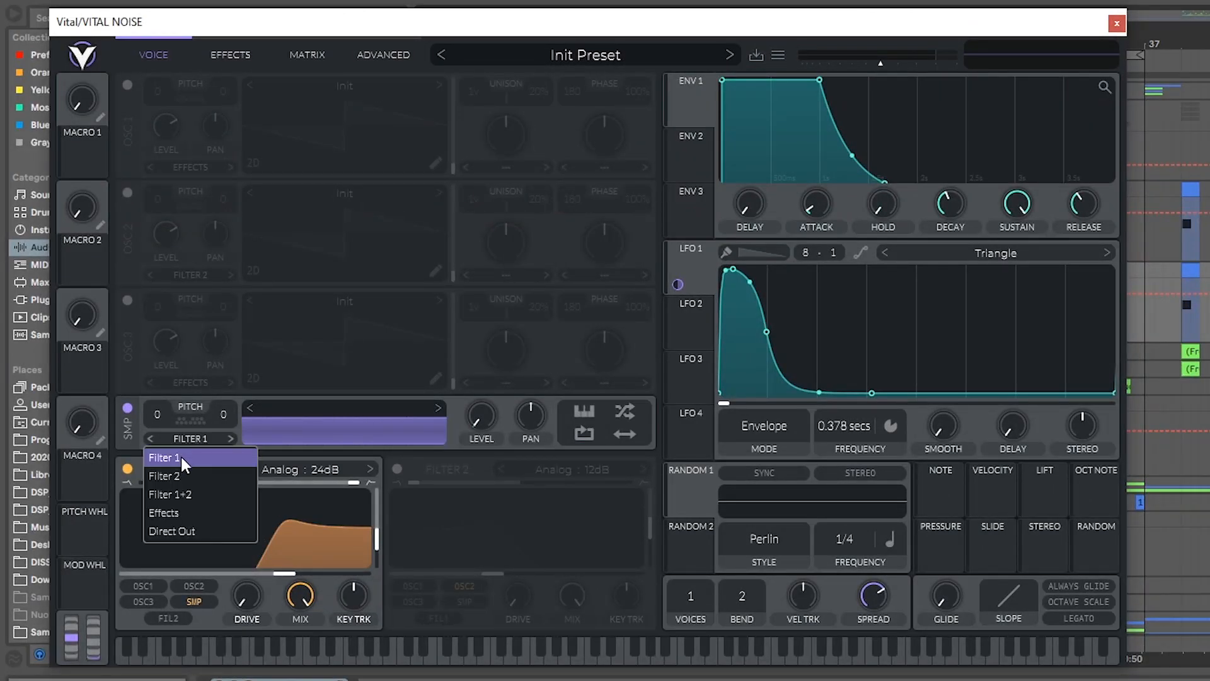
click(180, 455)
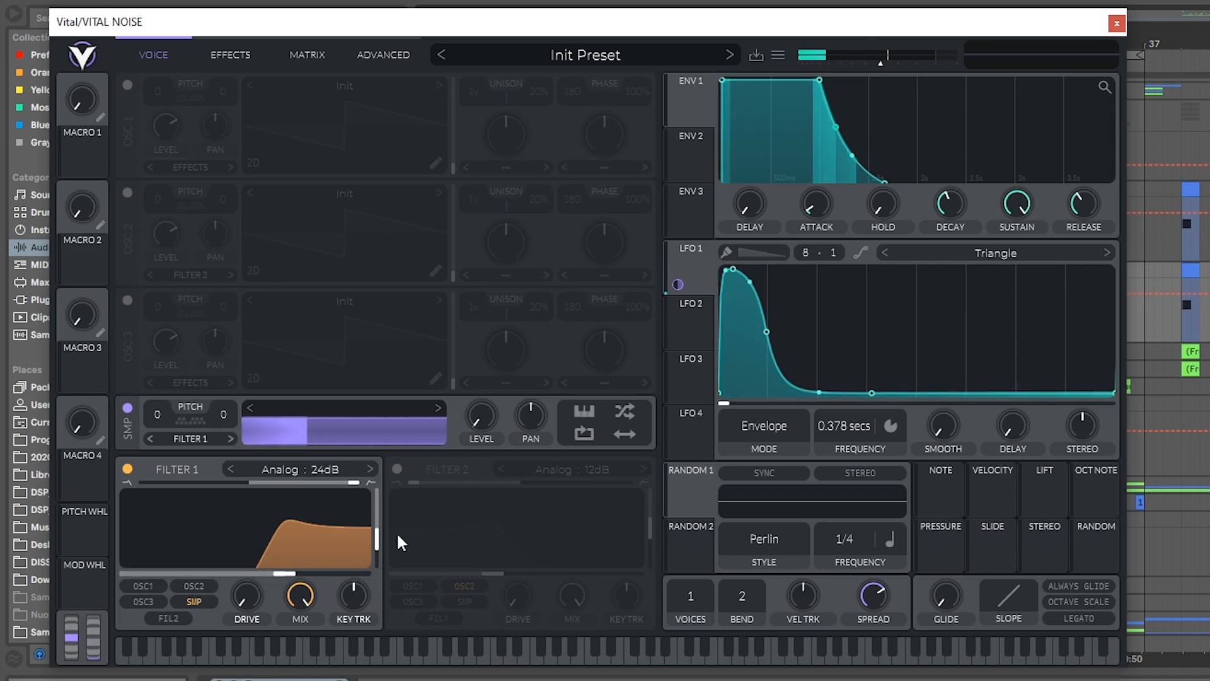
mouse_move(680, 287)
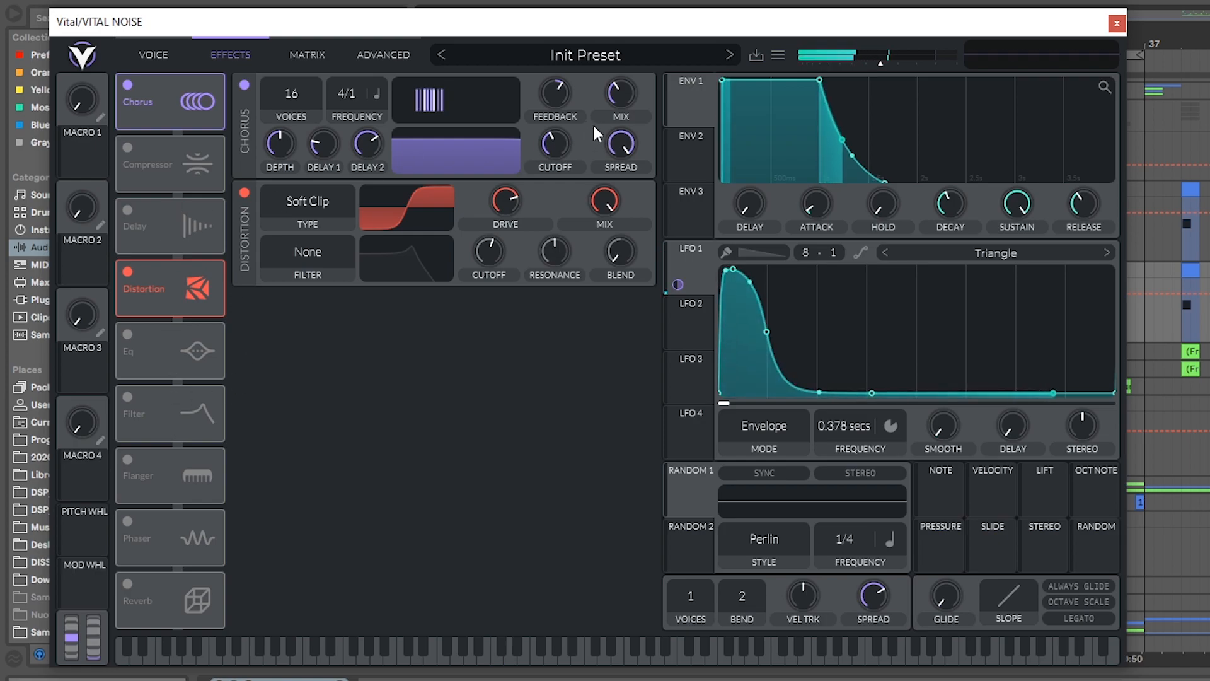
Step: Bypass and re-enable the Chorus and the Distortion in turn to compare the noise layer's sound
click(244, 86)
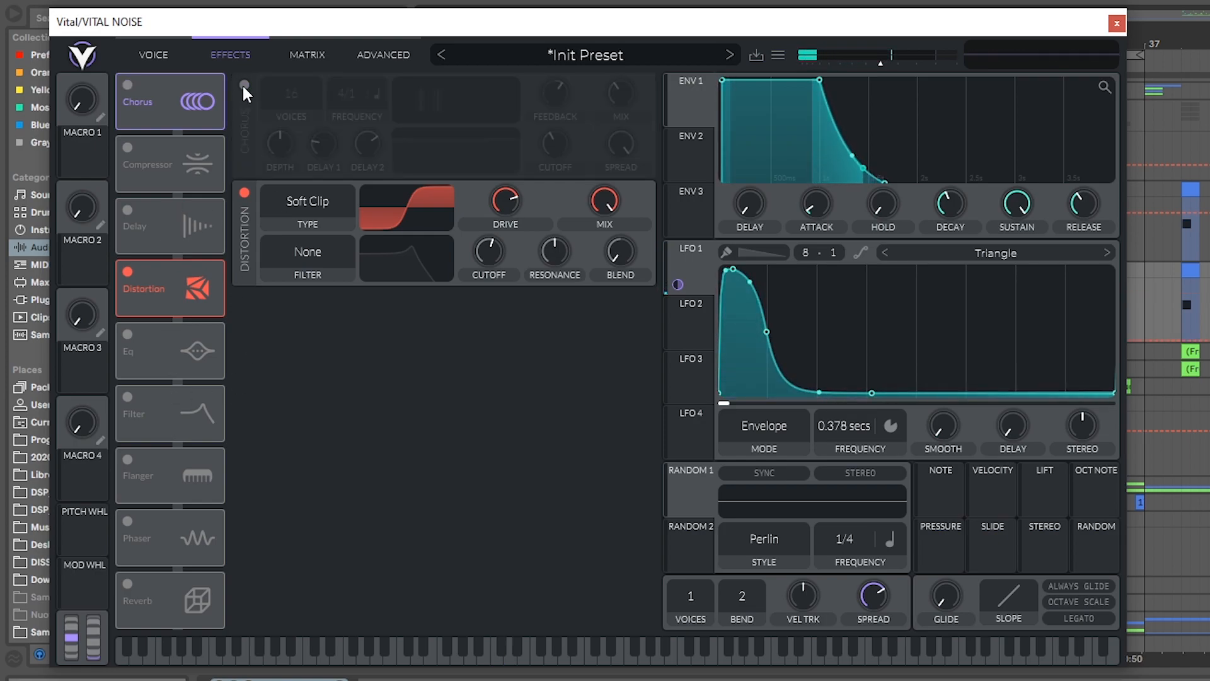
click(243, 86)
click(244, 192)
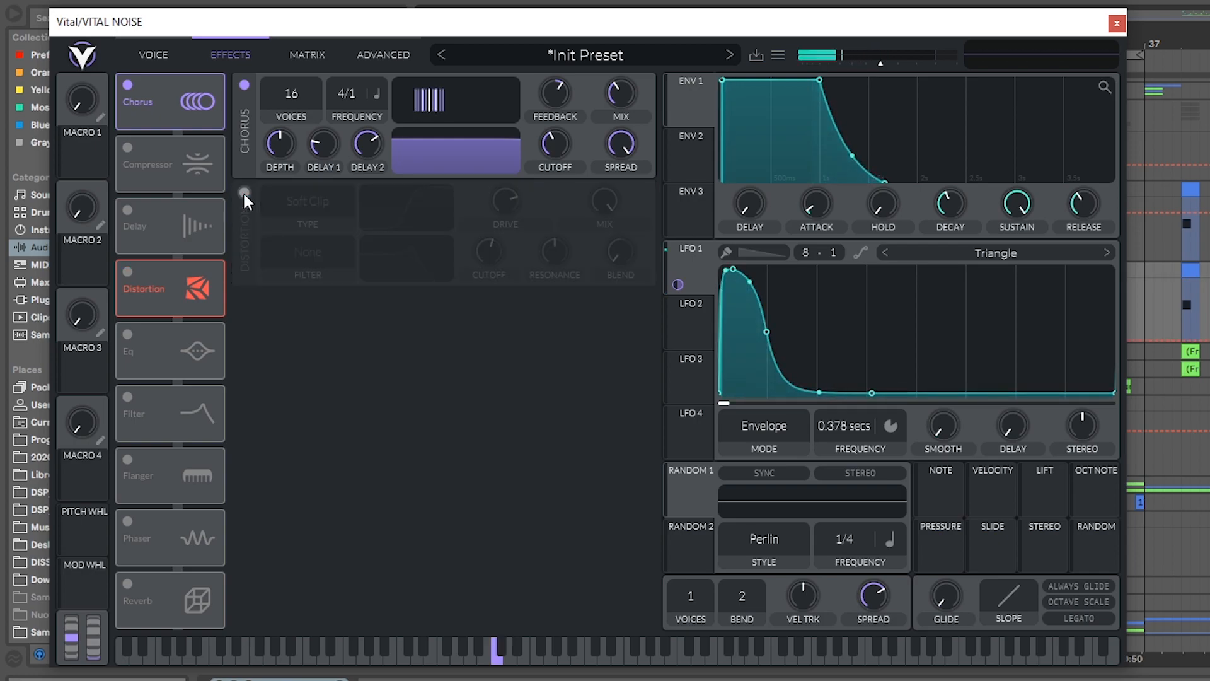
click(243, 192)
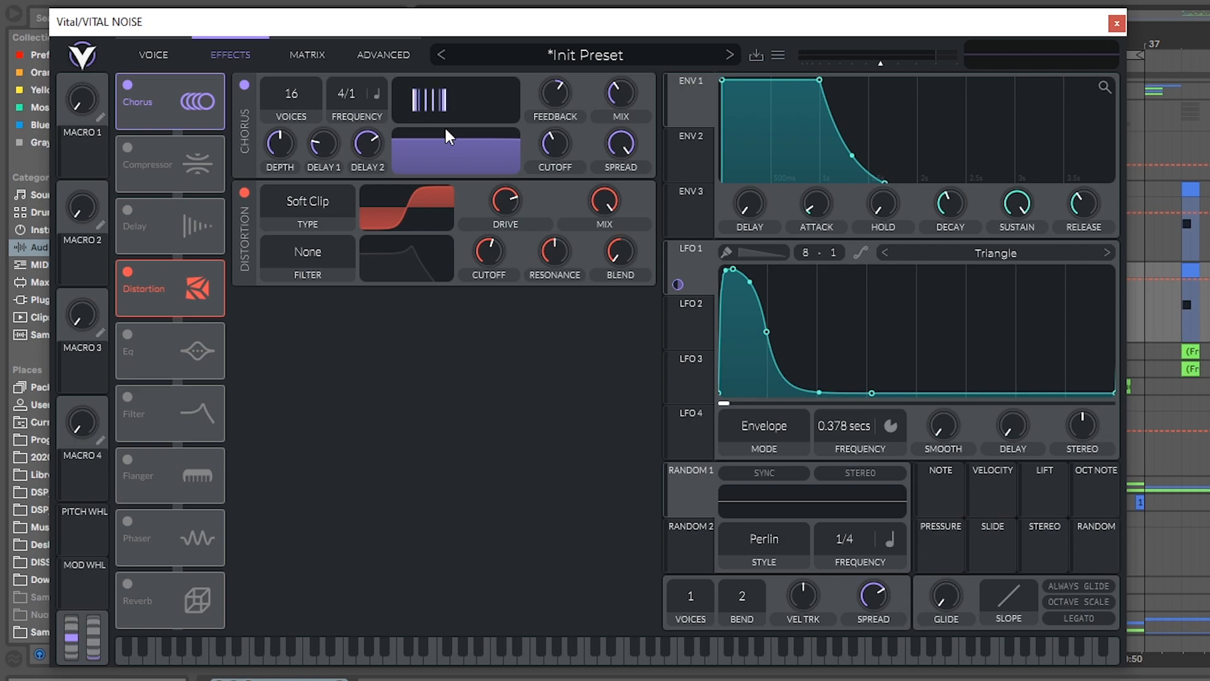
Step: Move the Distortion directly after the Chorus in the effects chain, and close the Vital window
drag(177, 281, 173, 165)
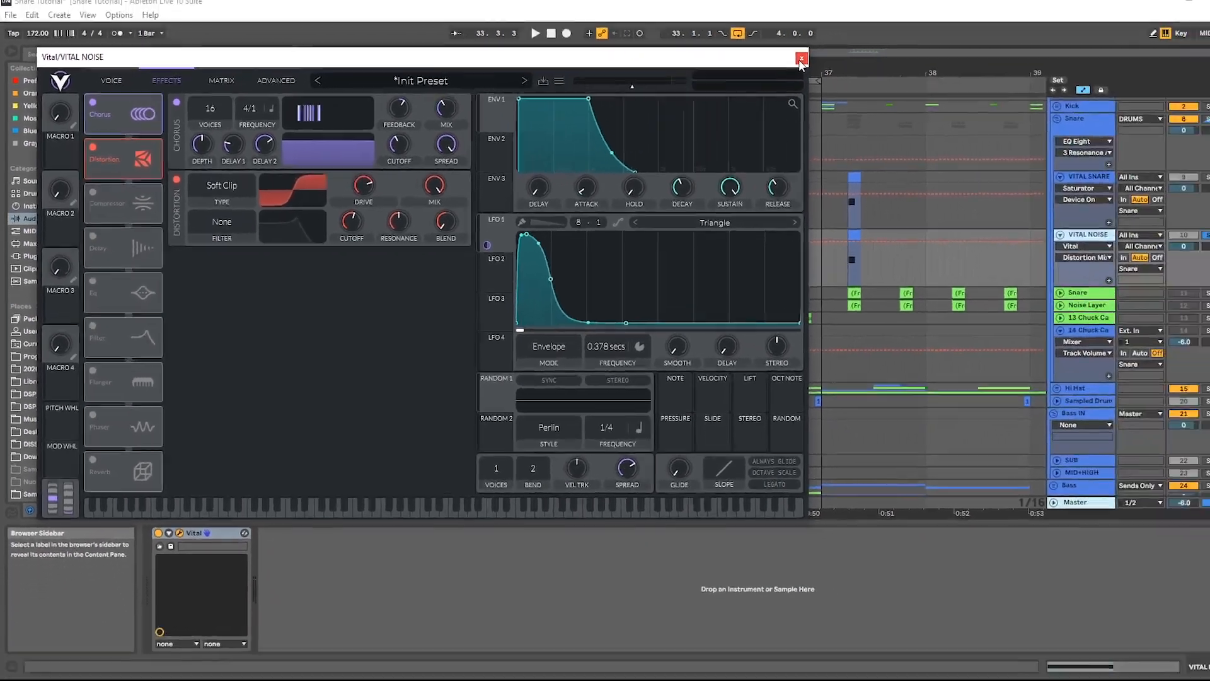
click(801, 59)
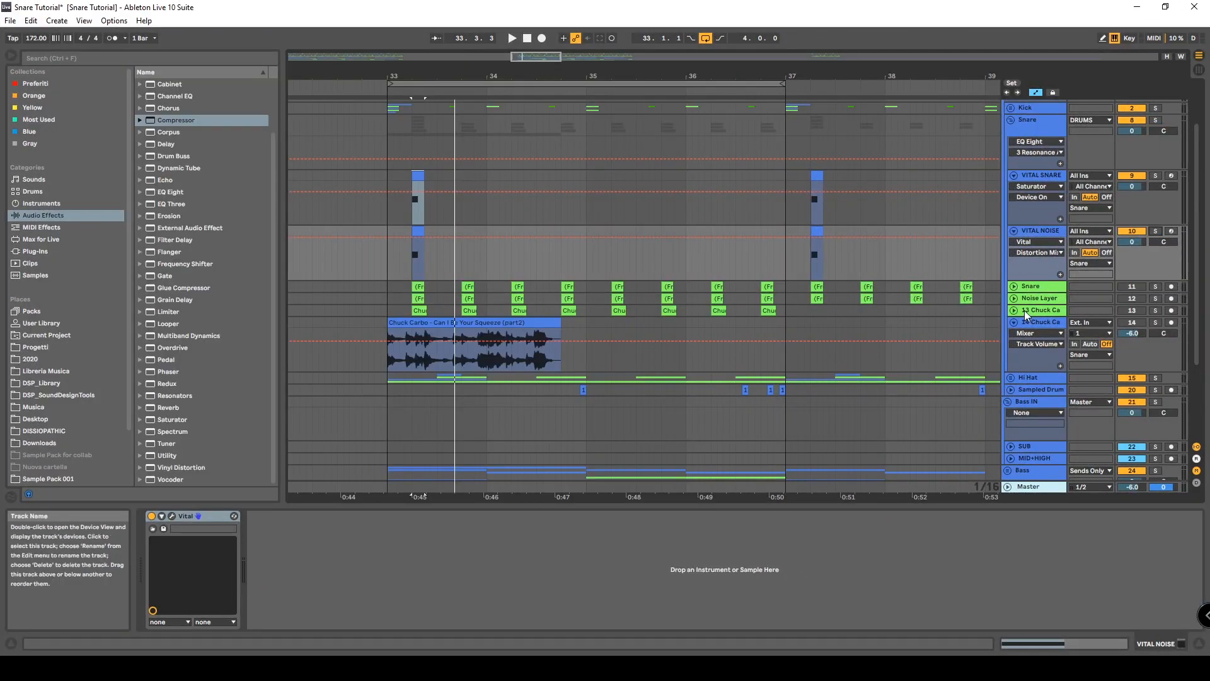
Step: Fold the VITAL NOISE and VITAL SNARE tracks and deactivate both
click(1036, 231)
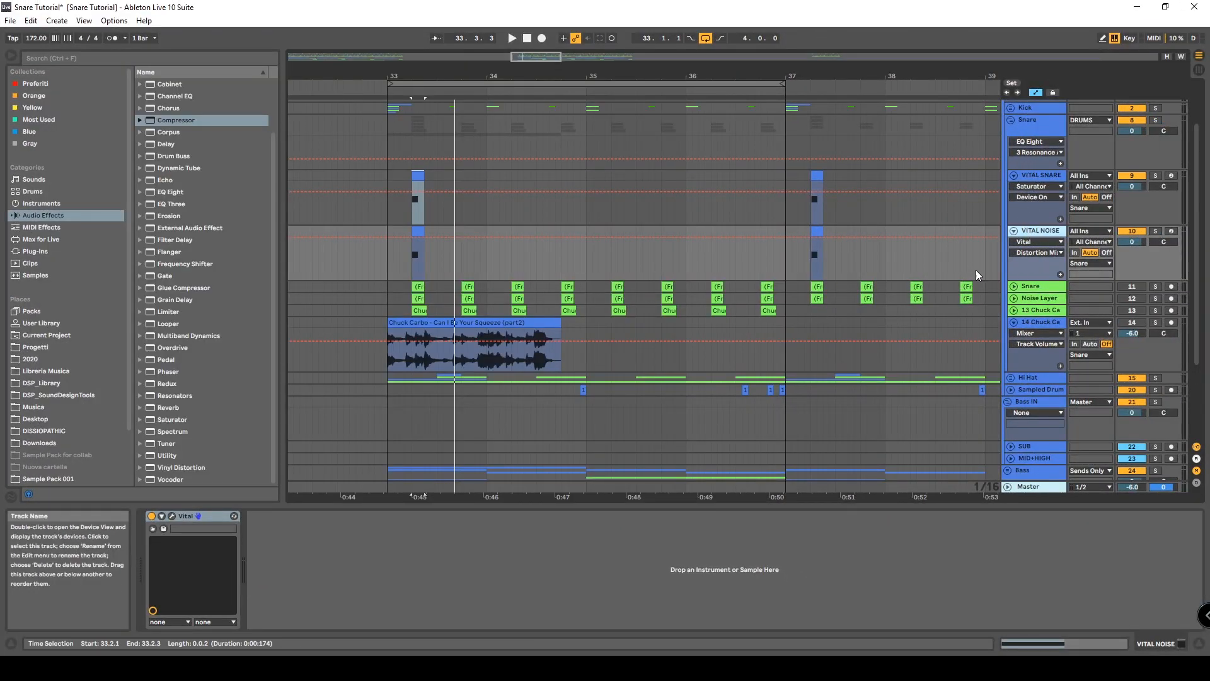
click(1014, 231)
click(1013, 175)
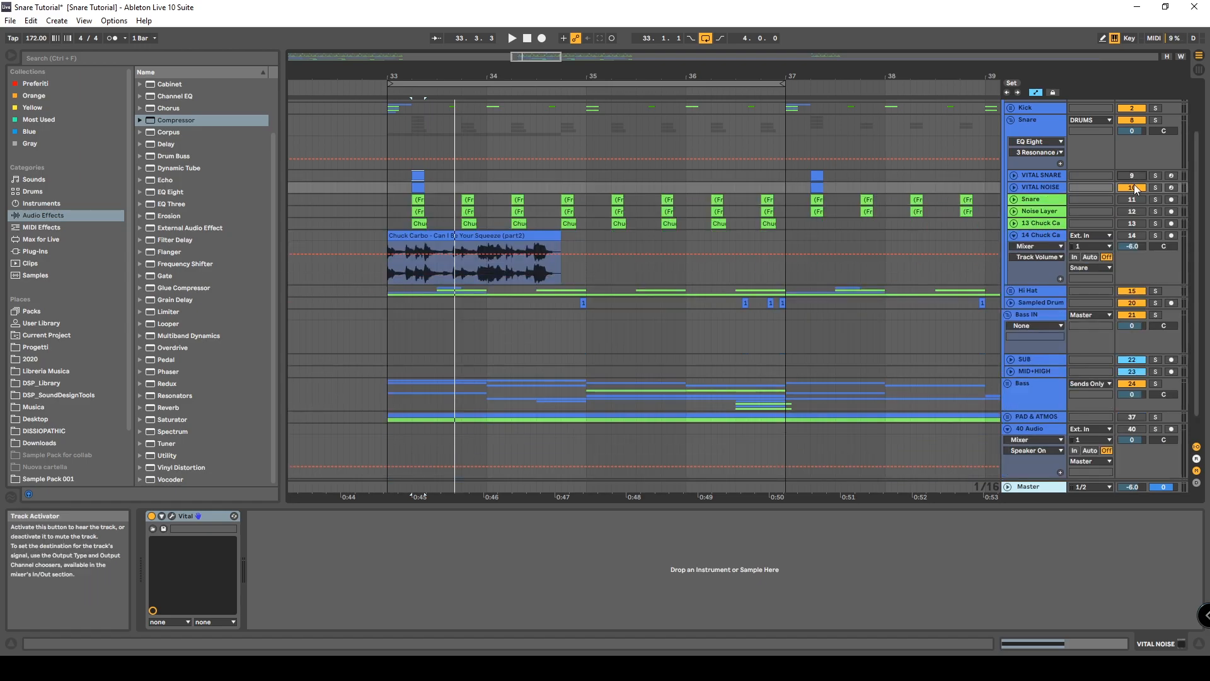
Step: Unfold the Snare and Noise Layer audio tracks and activate both of them
click(1047, 199)
click(1013, 199)
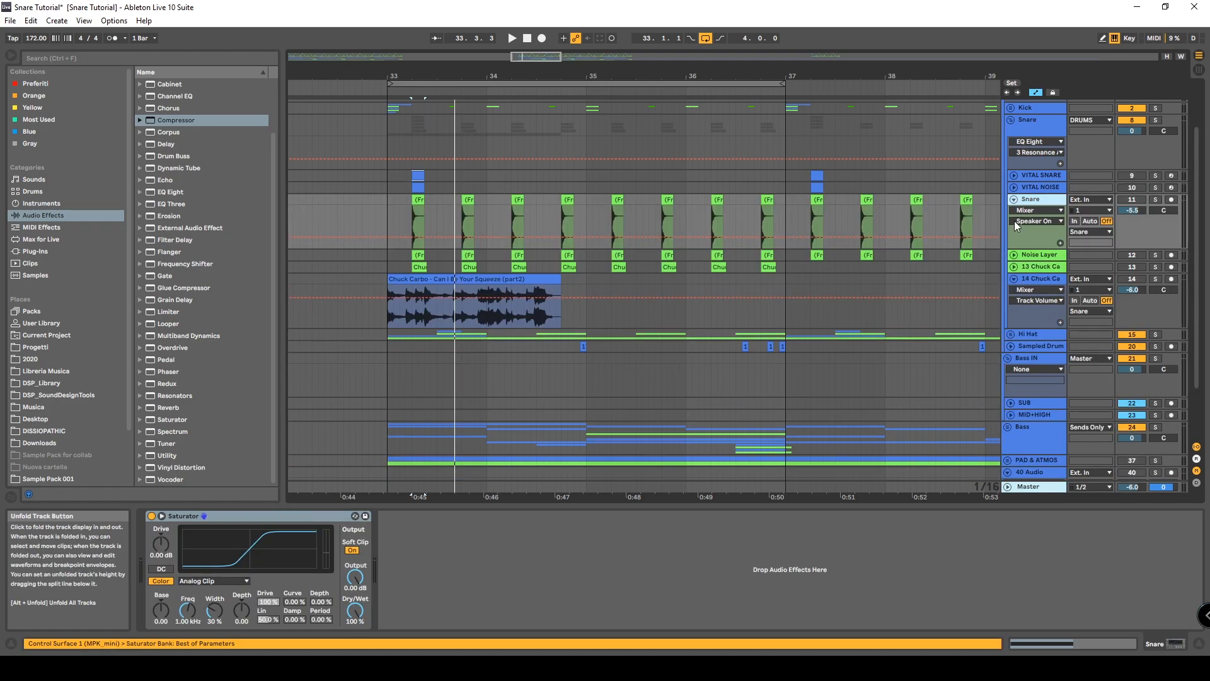
click(1013, 255)
click(1133, 200)
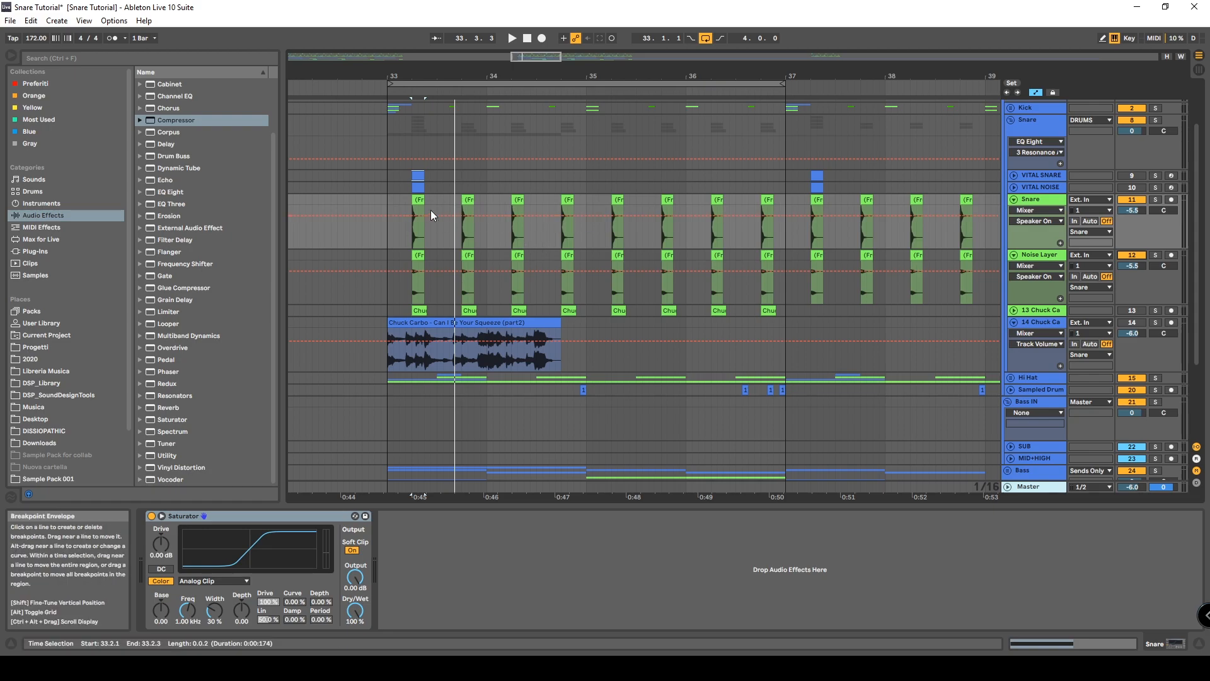
Step: Select bars 33 to 37 on the Snare and Noise Layer tracks, solo the Snare group, and play the two layers
drag(387, 196, 785, 262)
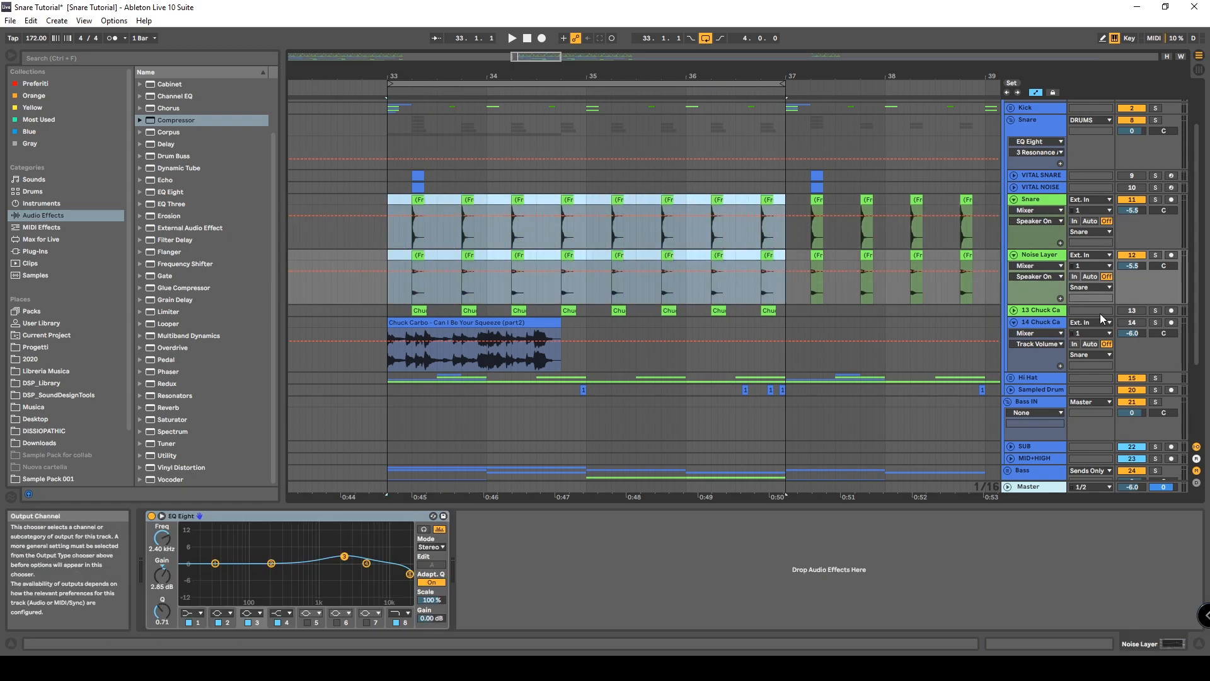
key(space)
click(1155, 120)
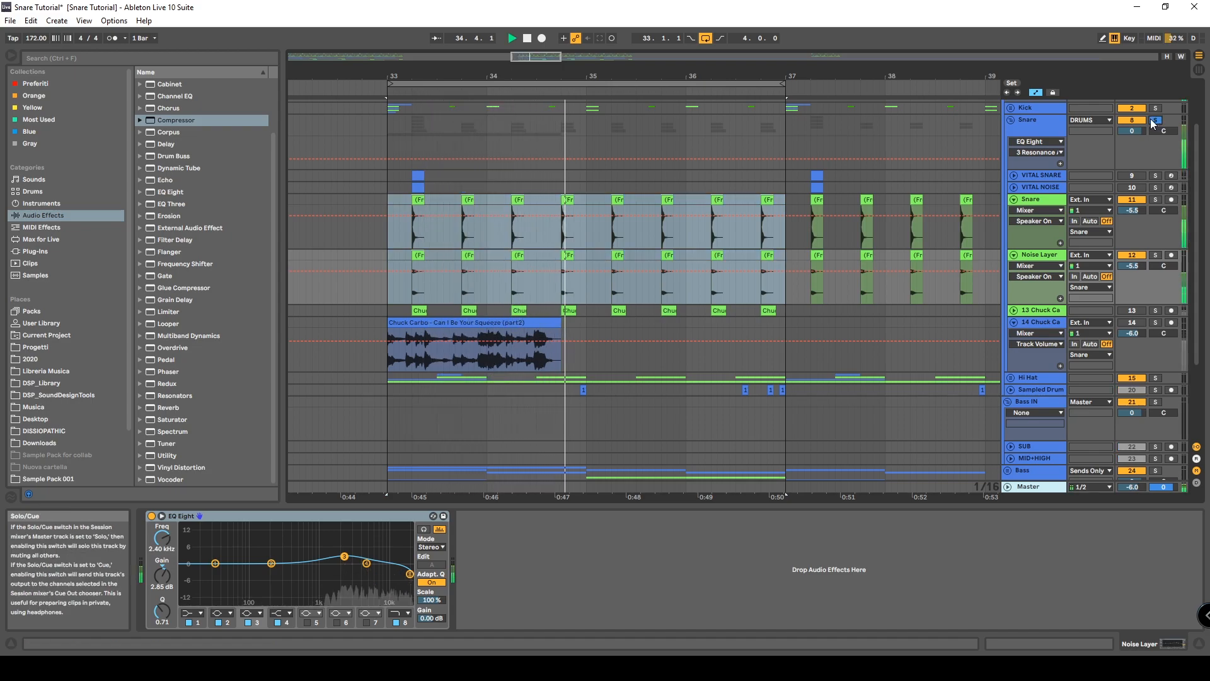
key(space)
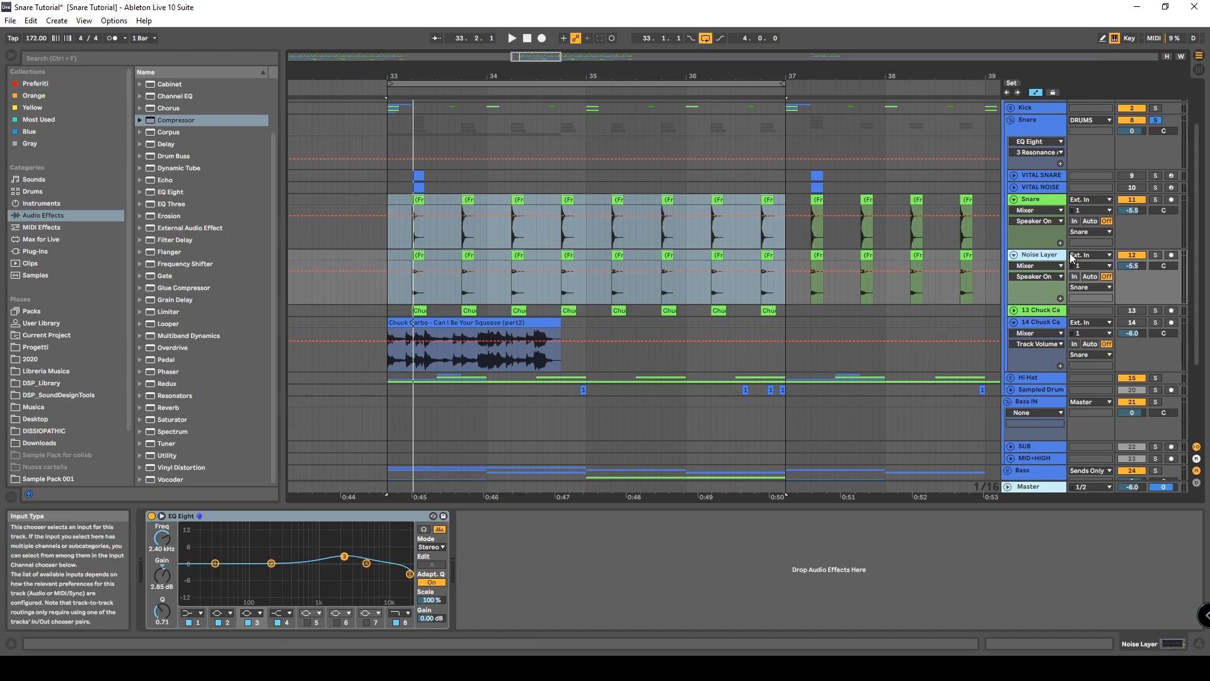
Step: Select clips on the 13 Chuck Carbo track and unfold the track to show their waveforms
click(467, 309)
click(517, 310)
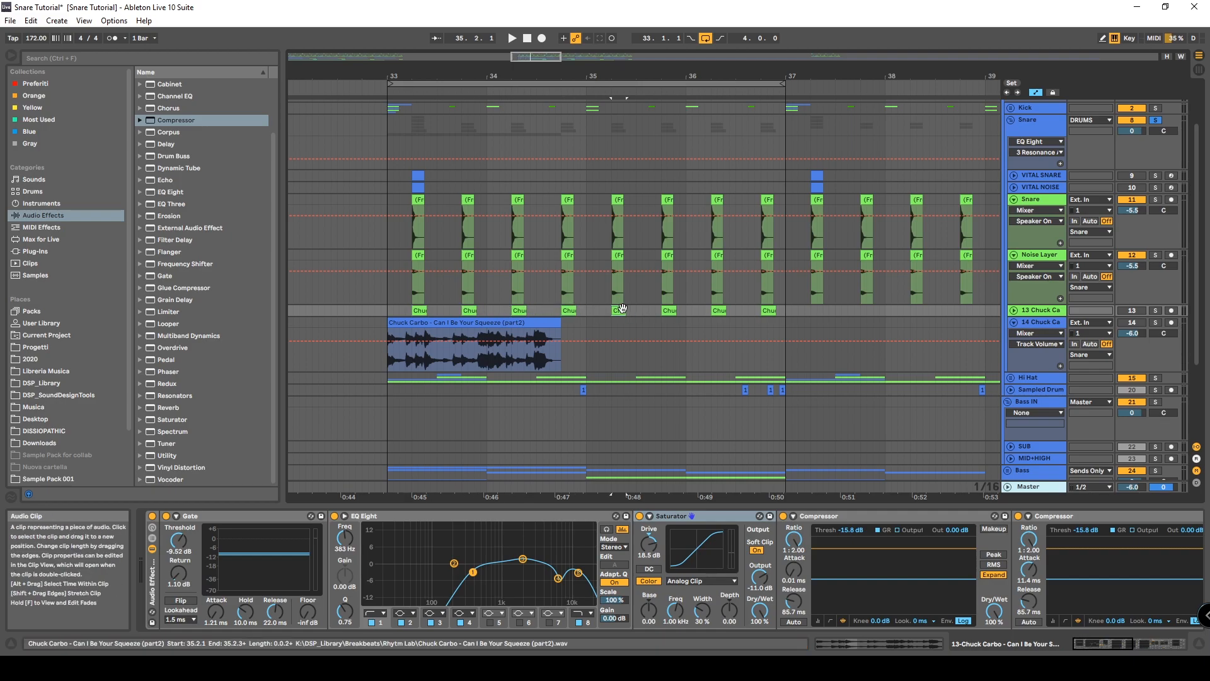
click(717, 309)
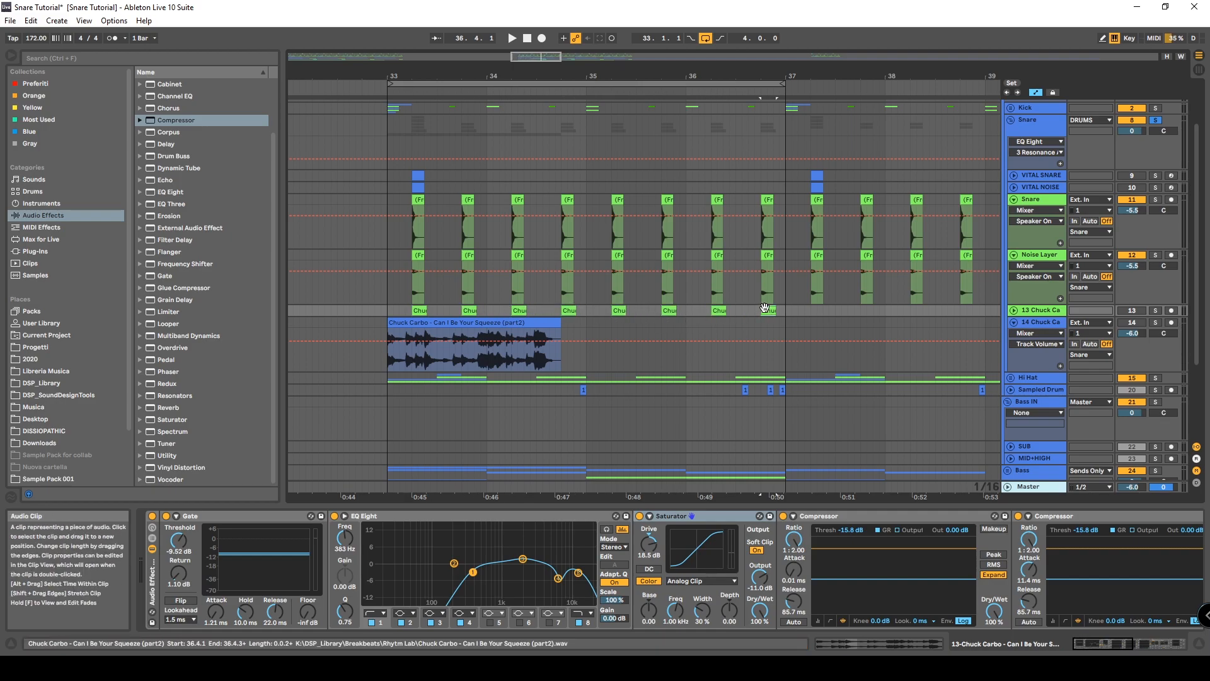
click(1013, 310)
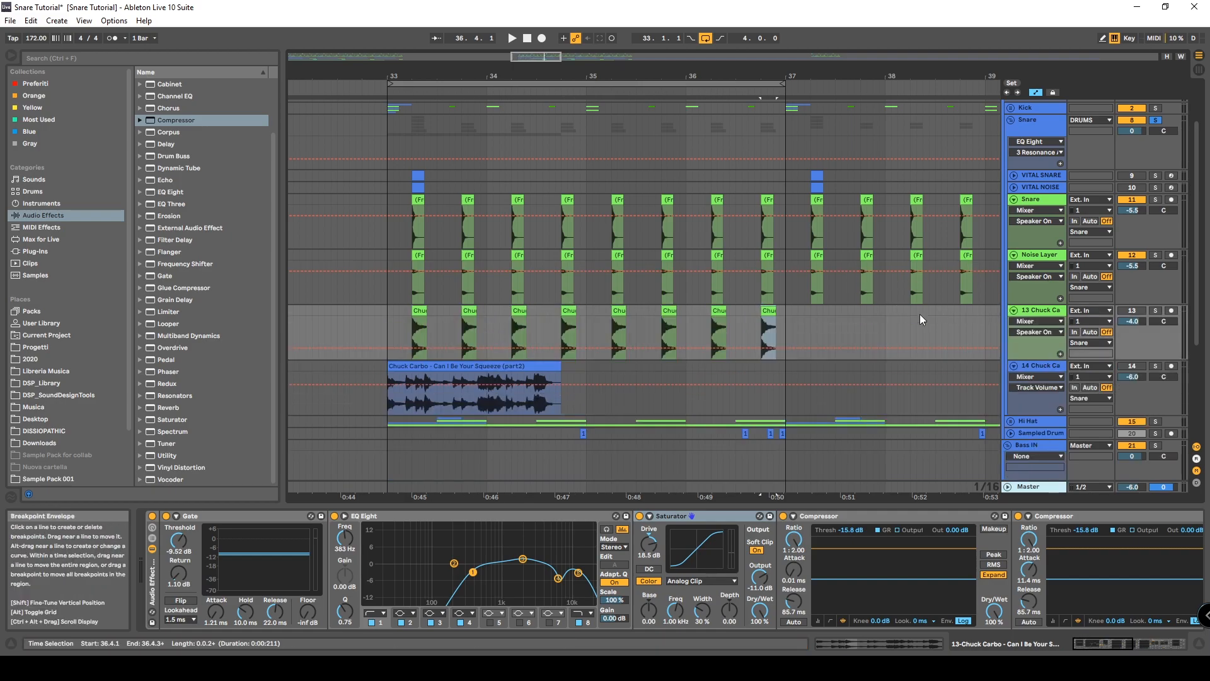
Step: Solo the 14 Chuck Carbo track to play the original breakbeat, mark a short section after beat 33.2, and unsolo the track
click(481, 365)
click(507, 364)
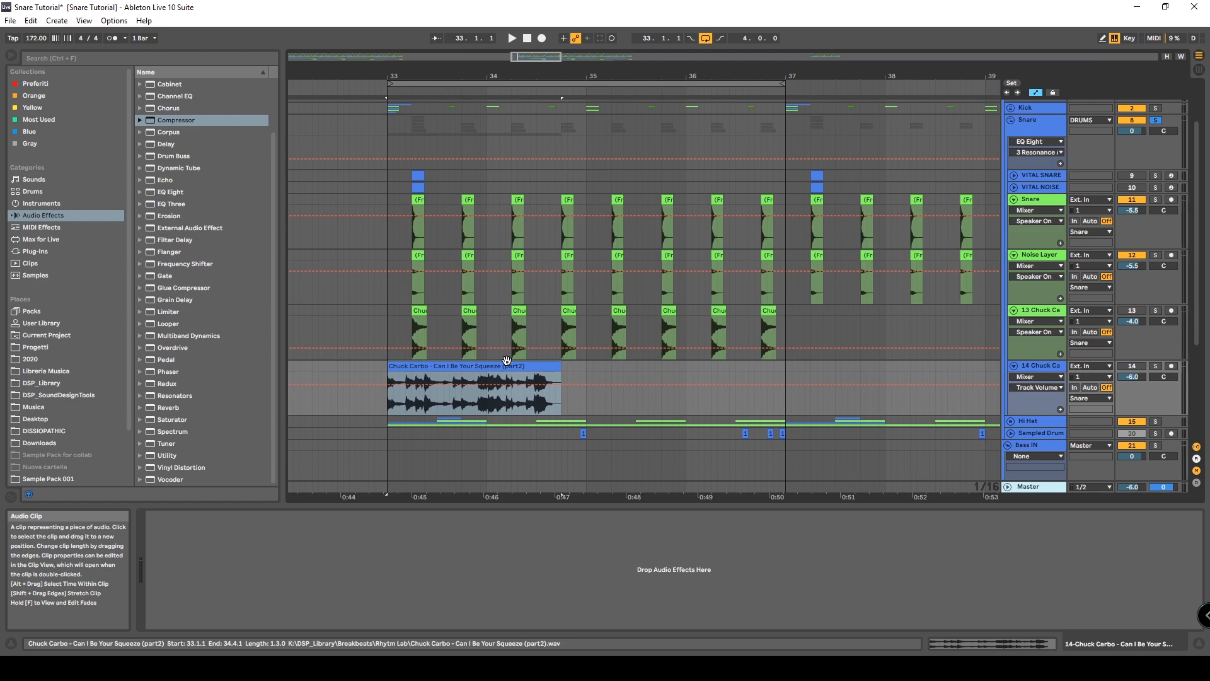
click(1154, 365)
key(space)
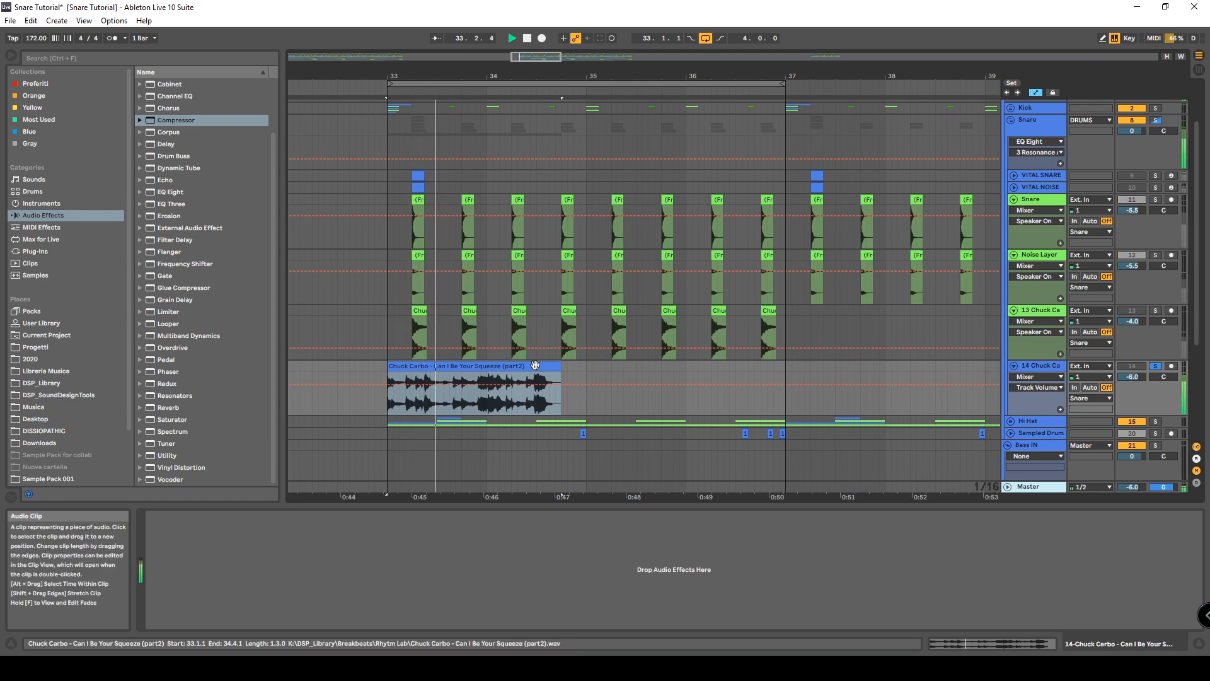
key(space)
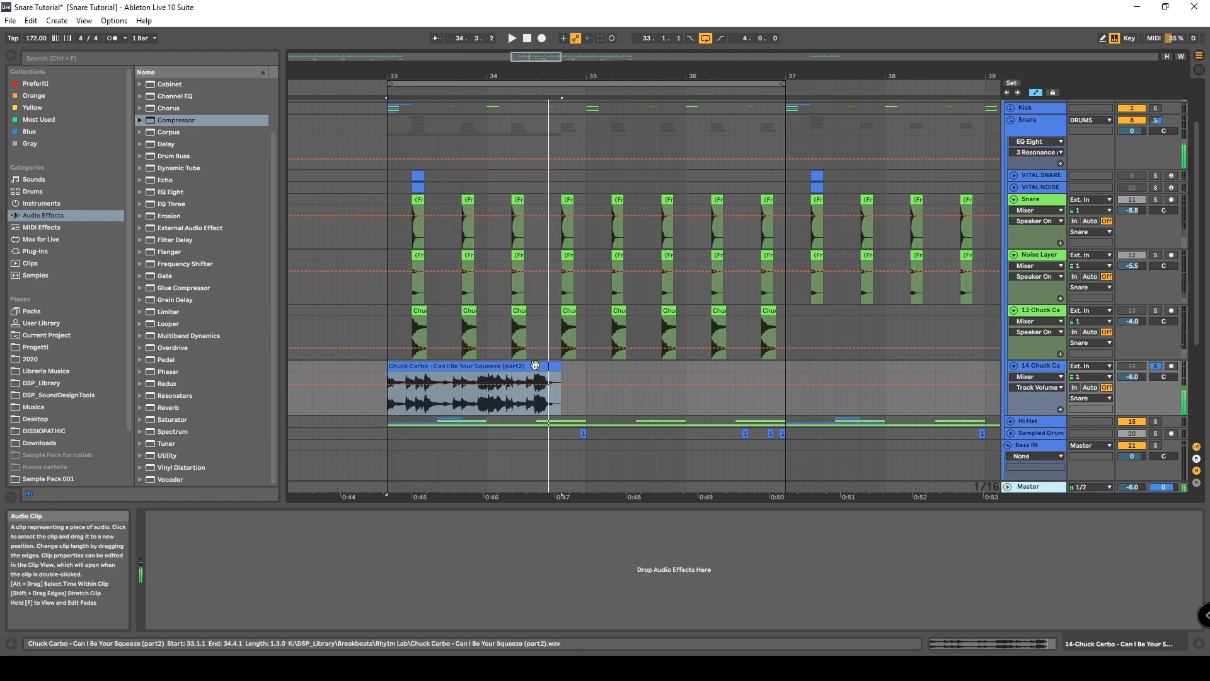
drag(426, 398, 437, 398)
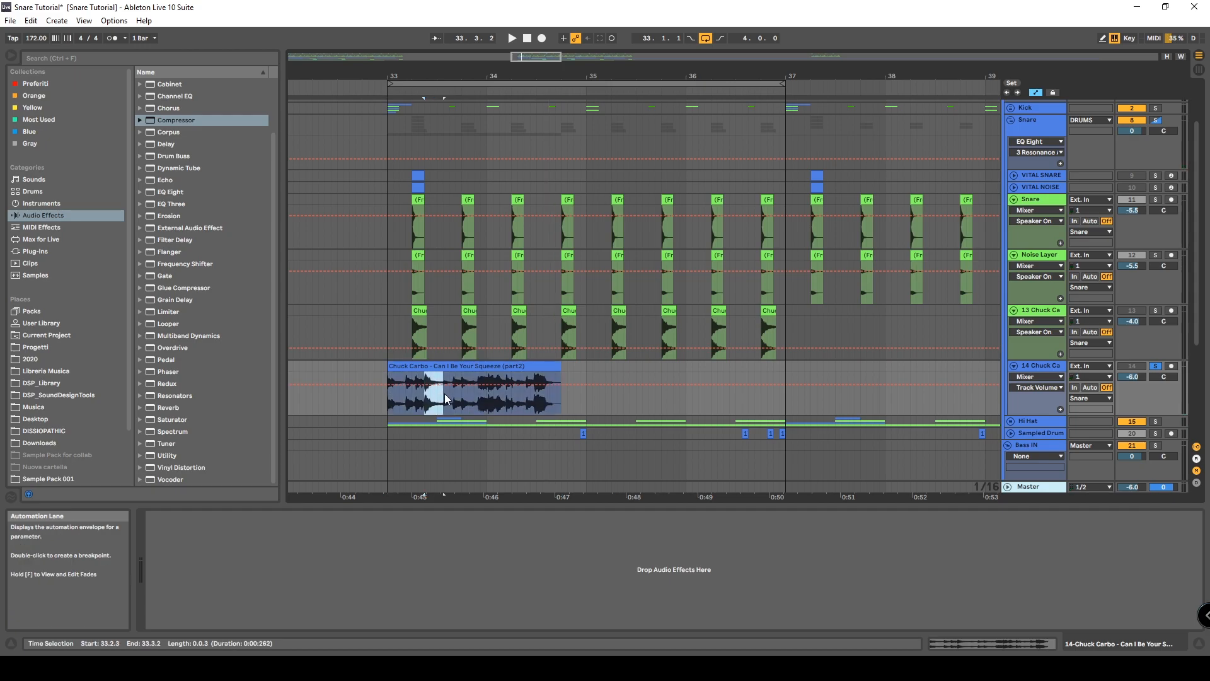
click(1155, 366)
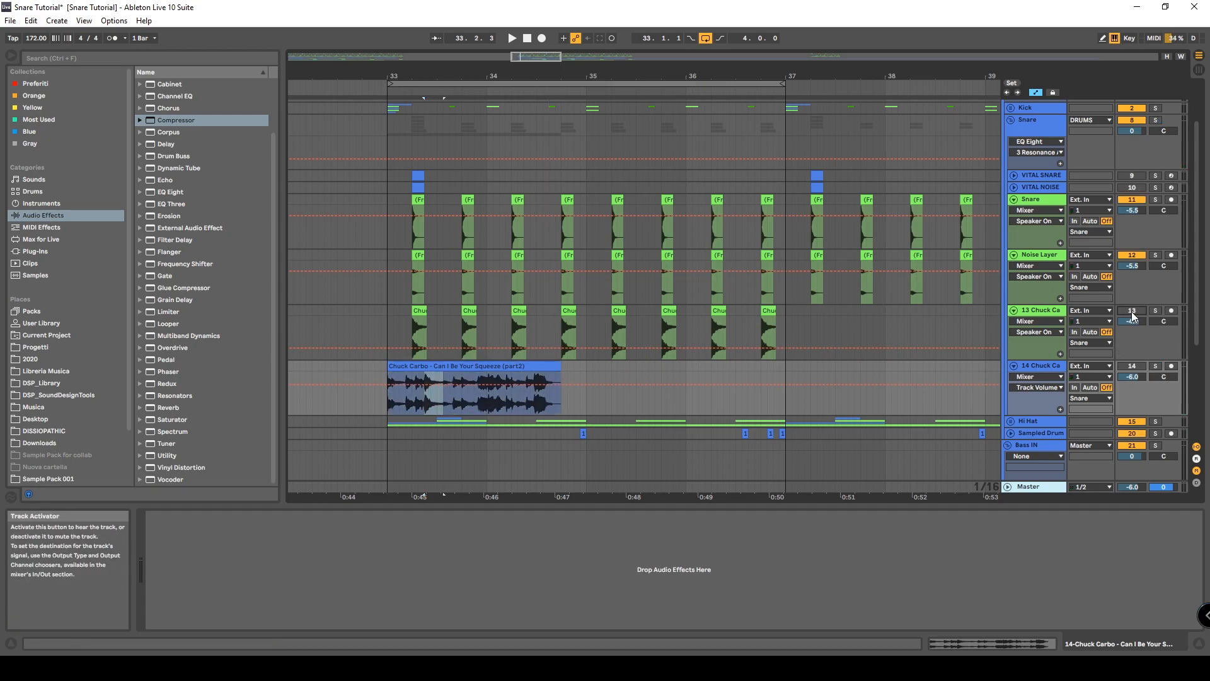
Step: Activate the 13 Chuck Carbo track and bypass every effect in its device chain except the final Utility
click(1131, 311)
click(1050, 311)
drag(981, 643, 1169, 648)
click(1040, 516)
click(872, 516)
click(558, 516)
click(864, 516)
click(629, 516)
click(783, 516)
click(639, 516)
click(334, 516)
click(166, 516)
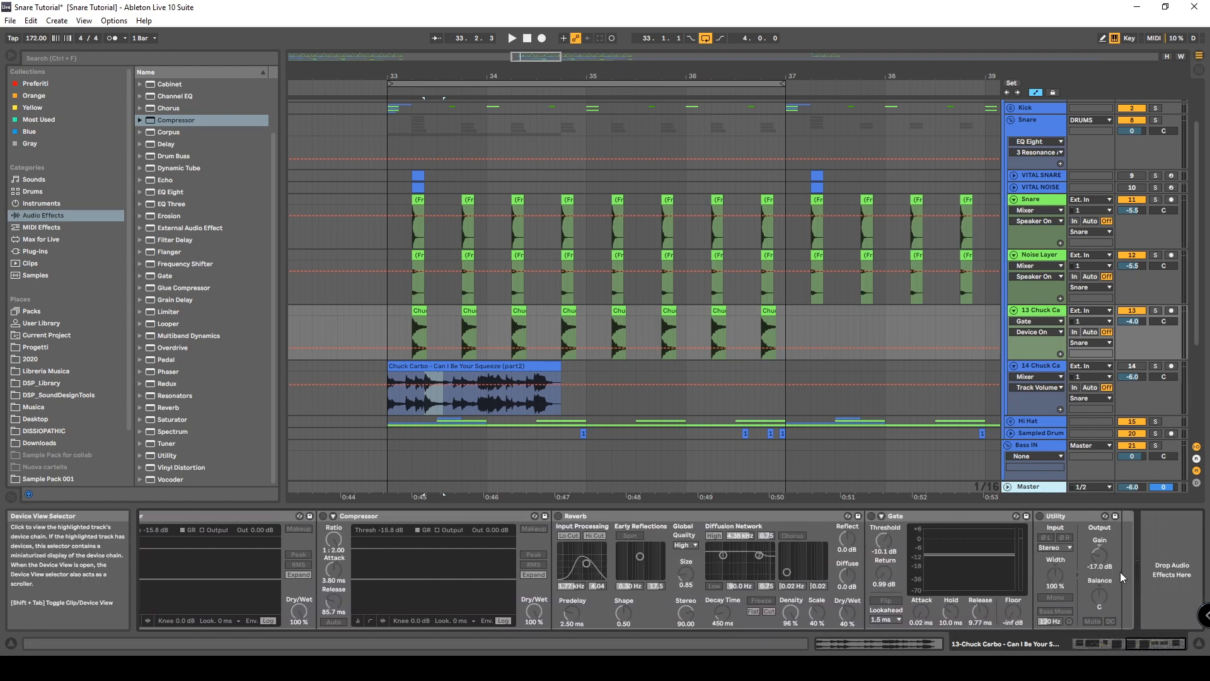
click(1040, 516)
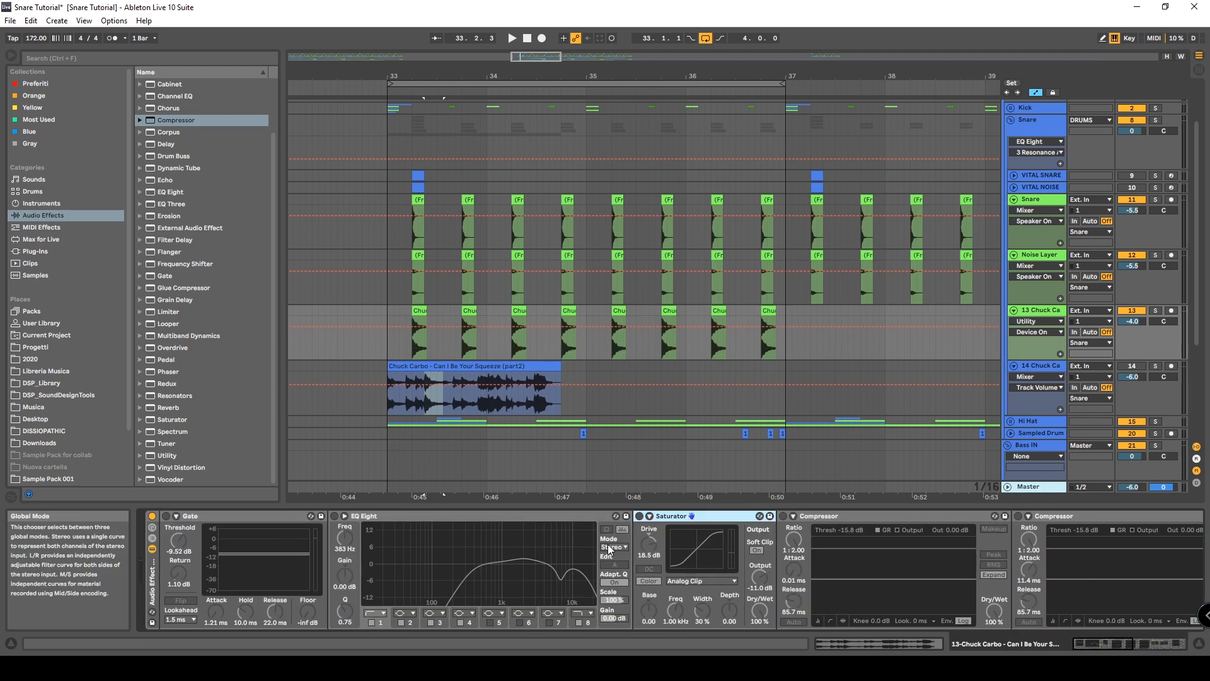
Step: Solo the 13 Chuck Carbo track and play its first clip at bar 33 with the effects bypassed
key(space)
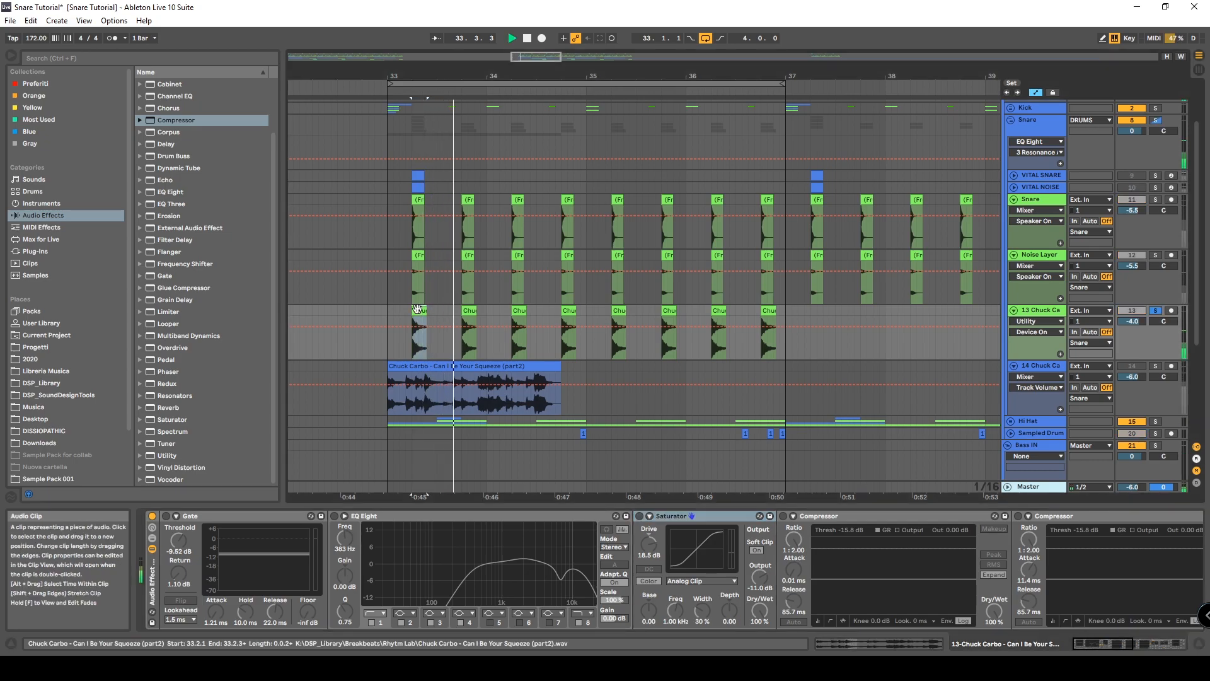
key(space)
key(space)
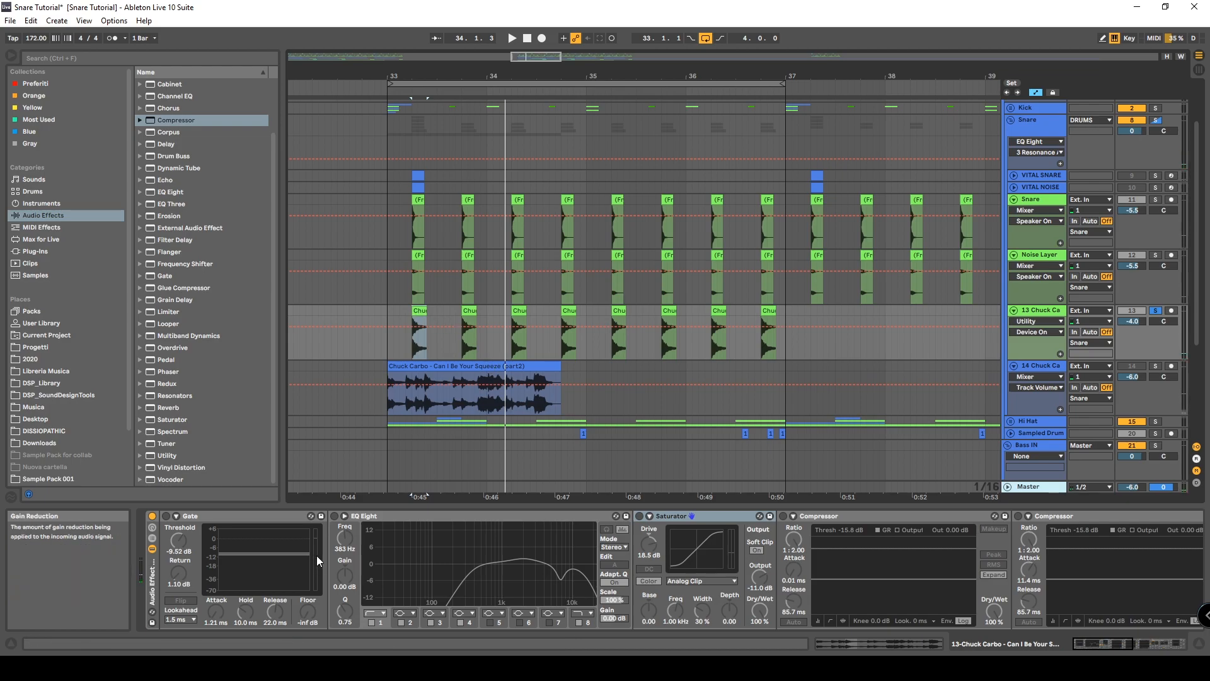
Step: Enable the first Gate on the 13 Chuck Carbo track and play the clip repeatedly to hear its effect
click(165, 516)
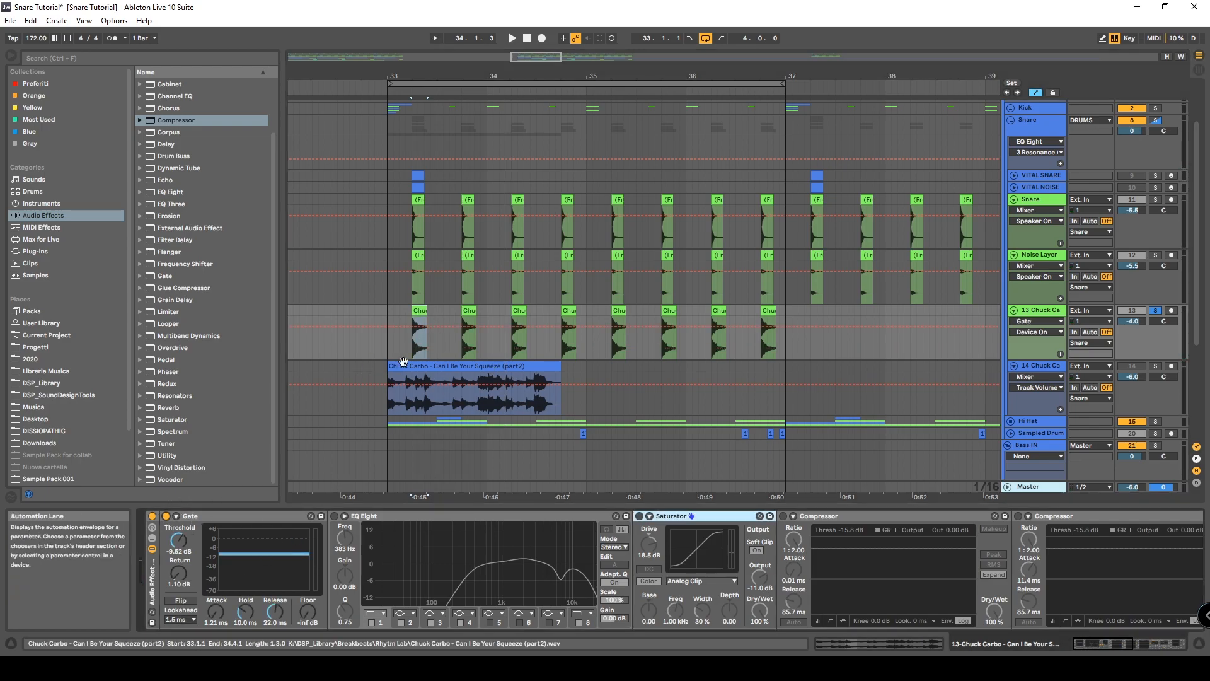
key(space)
key(space)
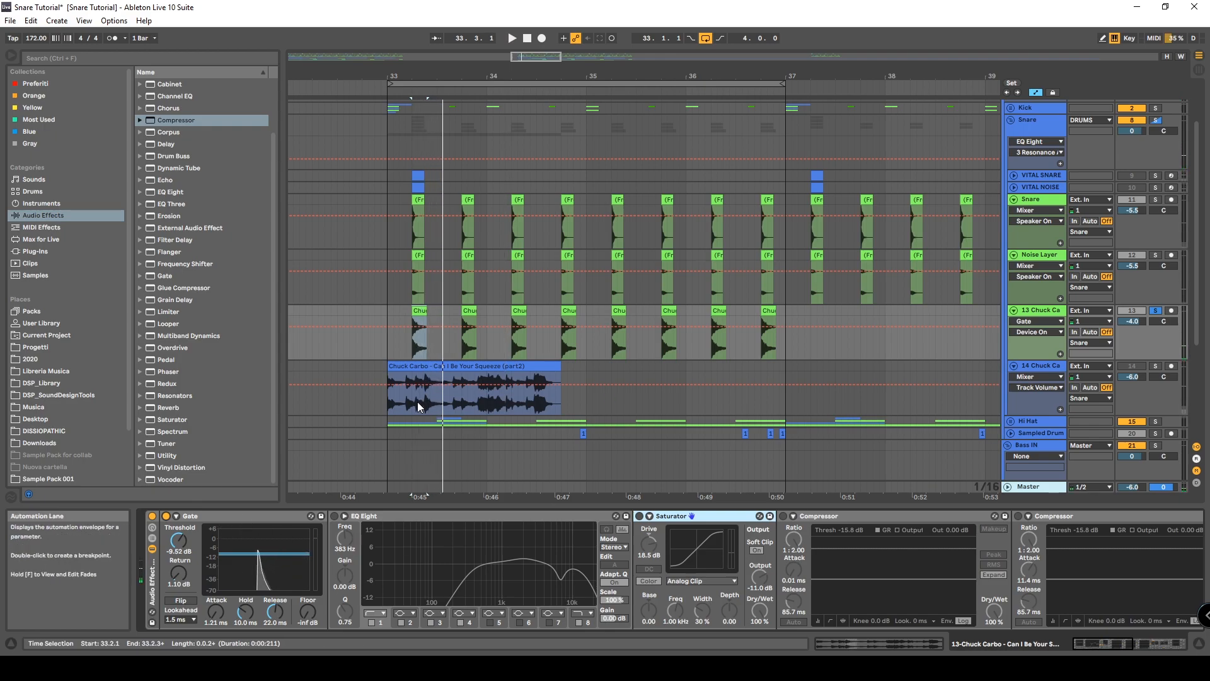
key(space)
key(space)
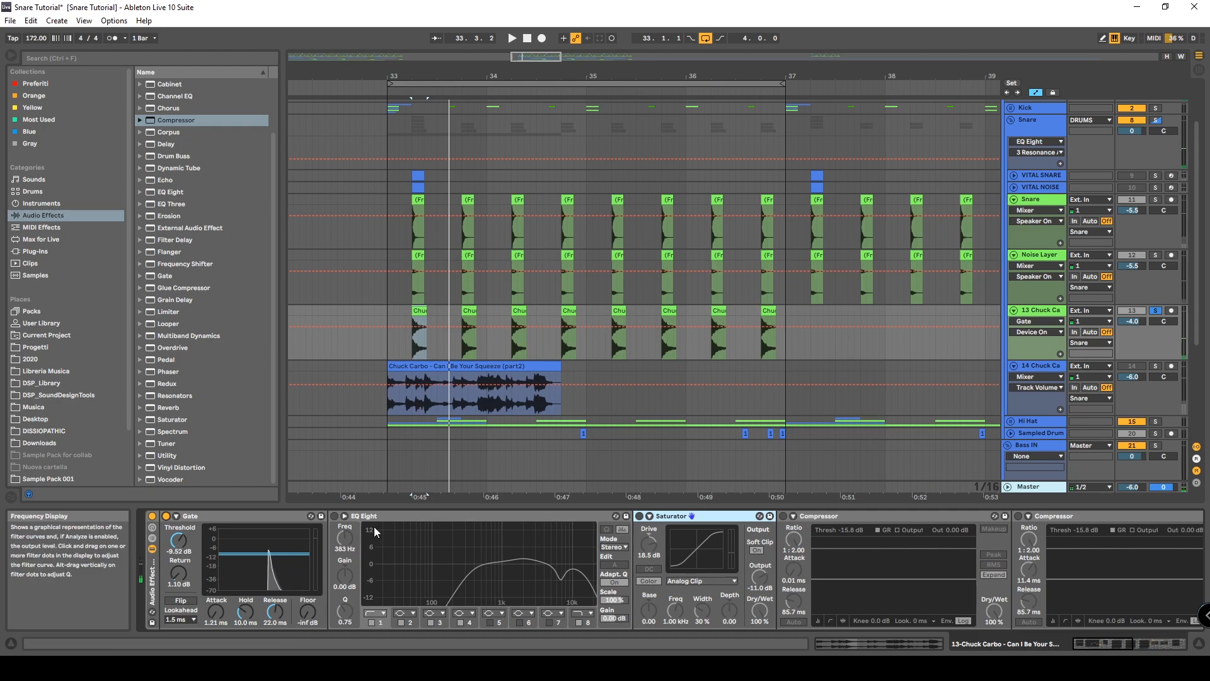
Step: Enable the EQ Eight after the Gate, raise the Utility's gain slightly, and play the break snare
click(334, 516)
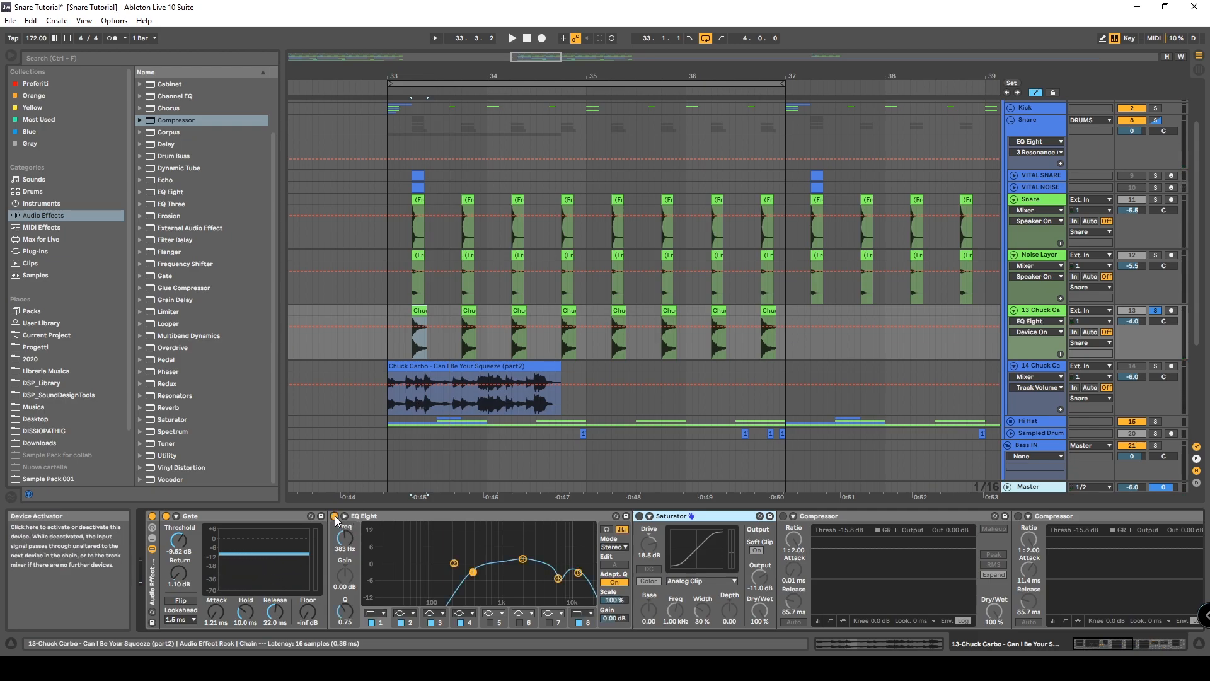
click(1159, 643)
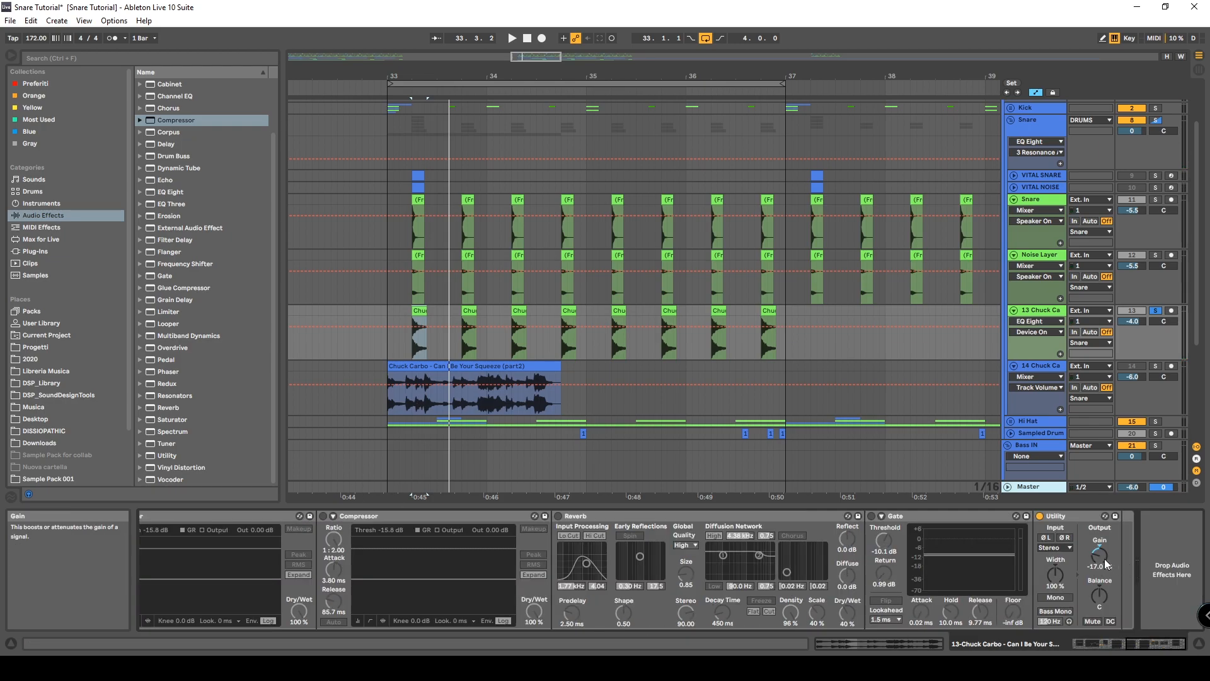
drag(1099, 554, 1099, 552)
key(space)
key(space)
drag(1139, 644, 1071, 643)
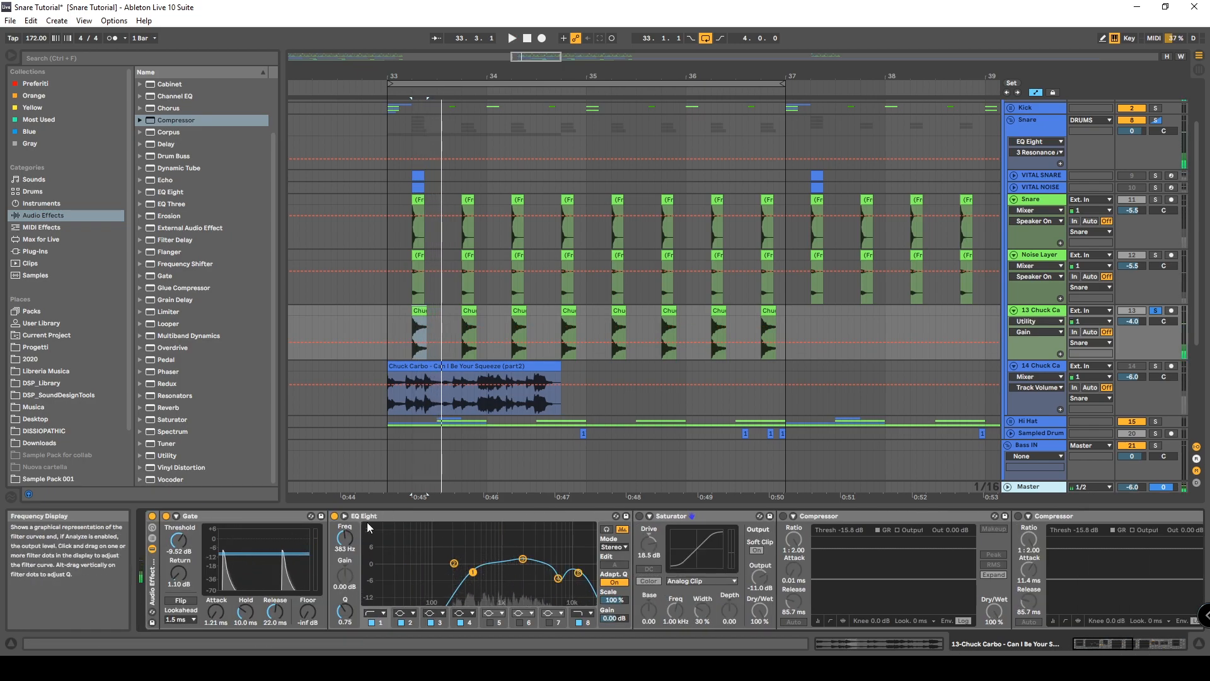
Step: Bypass and re-enable the EQ Eight, playing the clip to compare the sound
click(334, 515)
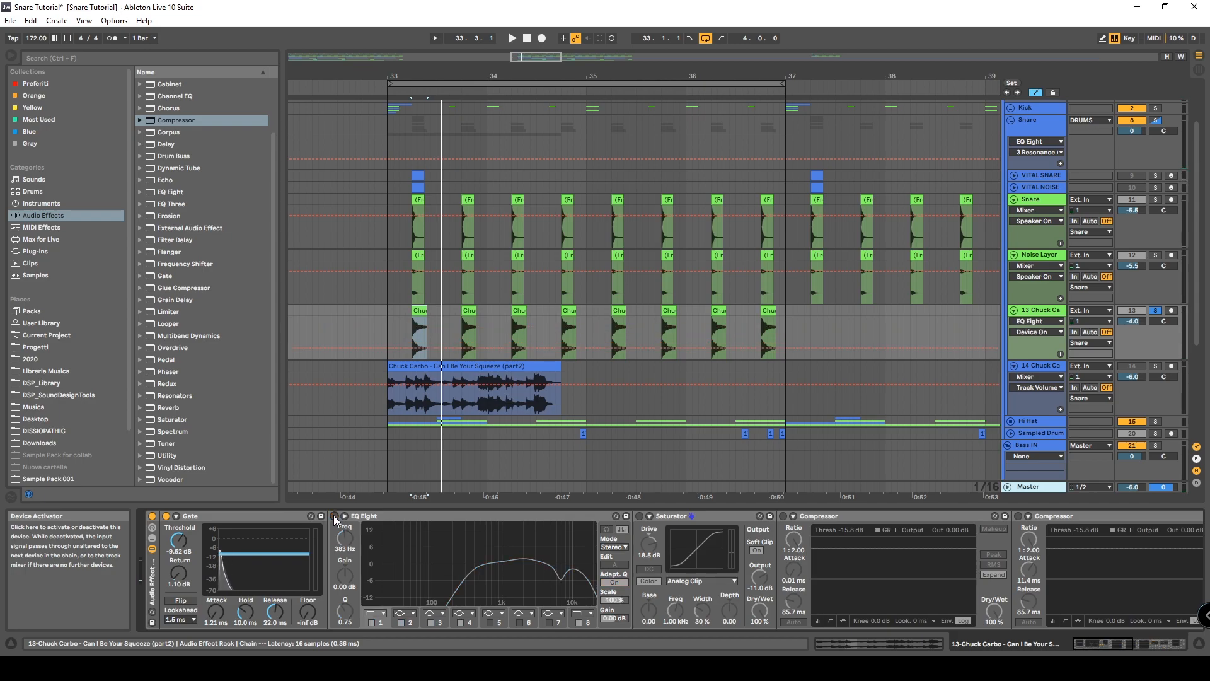
click(334, 515)
key(space)
key(space)
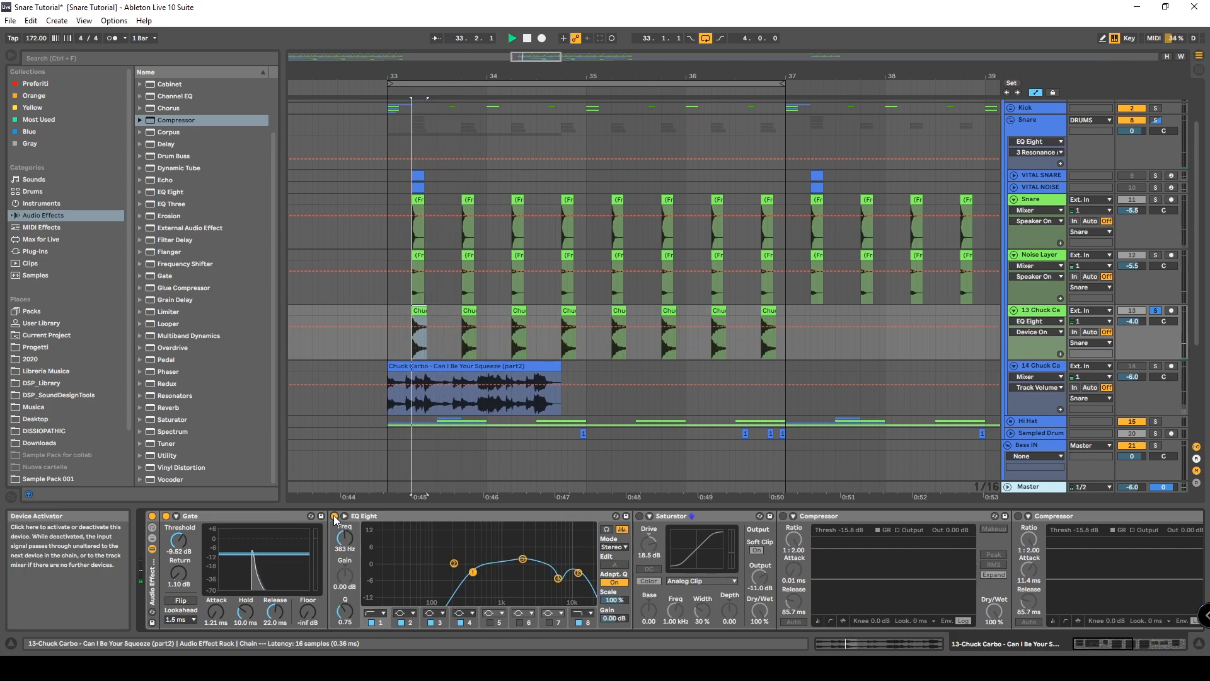
Step: Compare the snare with EQ Eight's band 4 off and on, and inspect the high-cut and low-cut bands
click(558, 583)
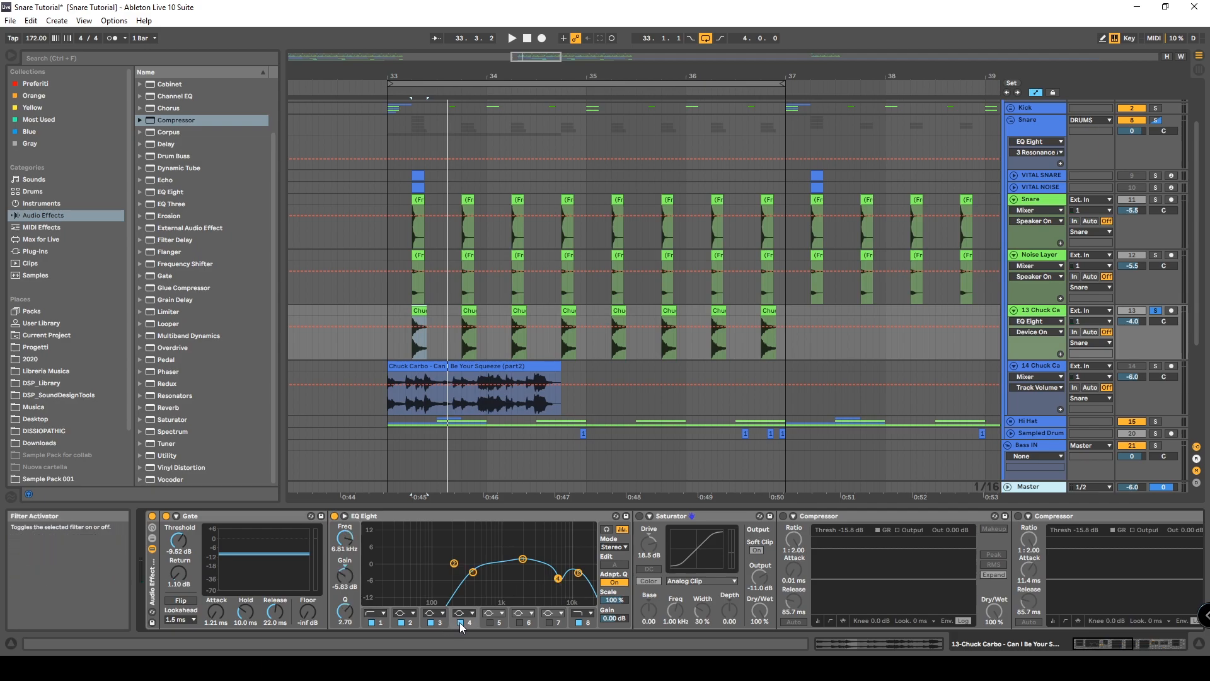
click(460, 623)
key(space)
key(space)
click(460, 623)
key(space)
key(space)
click(579, 573)
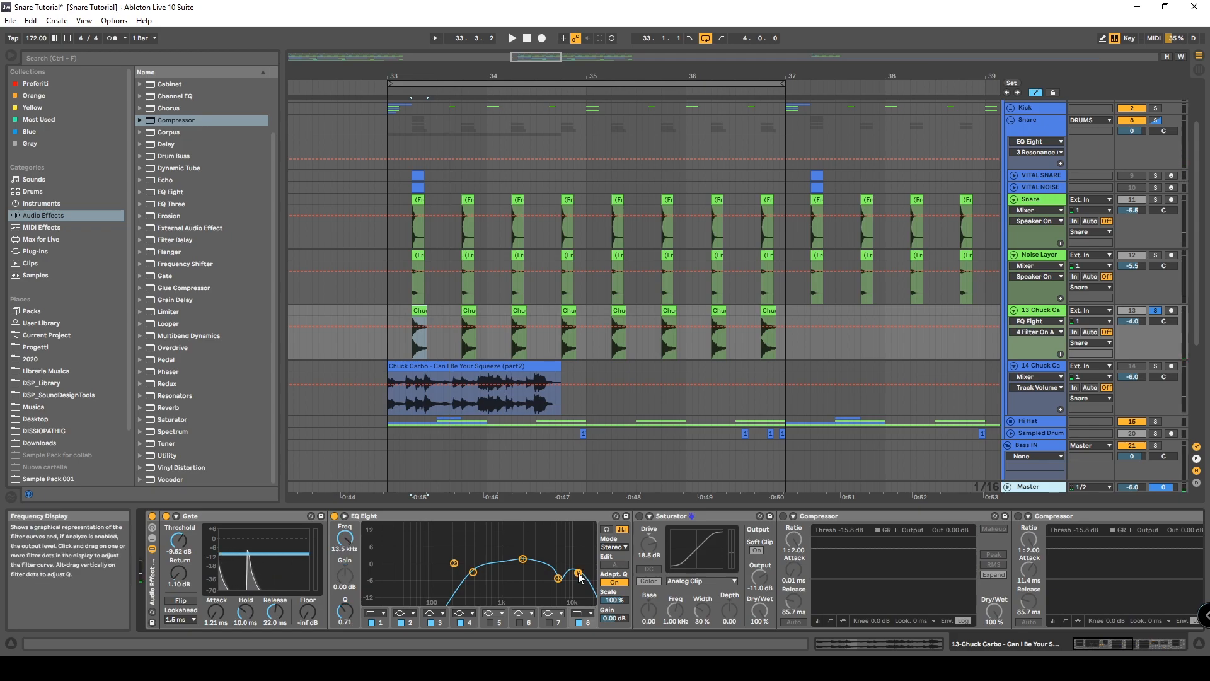
click(473, 574)
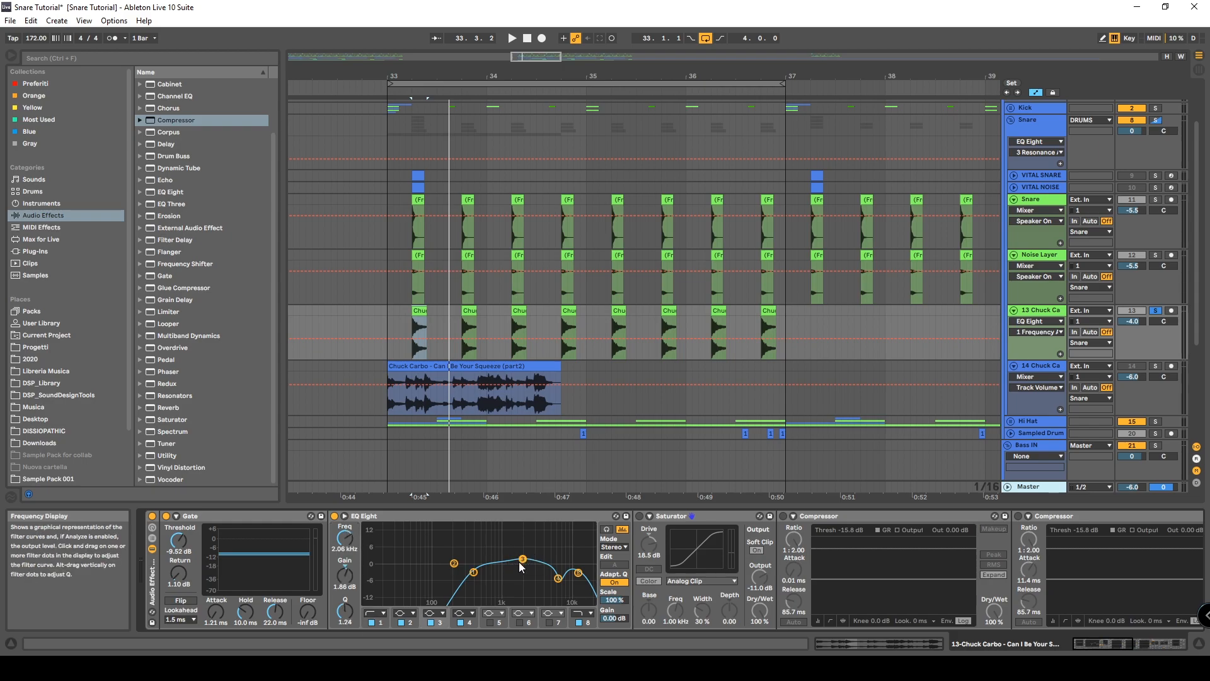
Step: Enable the Saturator after the EQ Eight and play the clip with the saturation
click(639, 516)
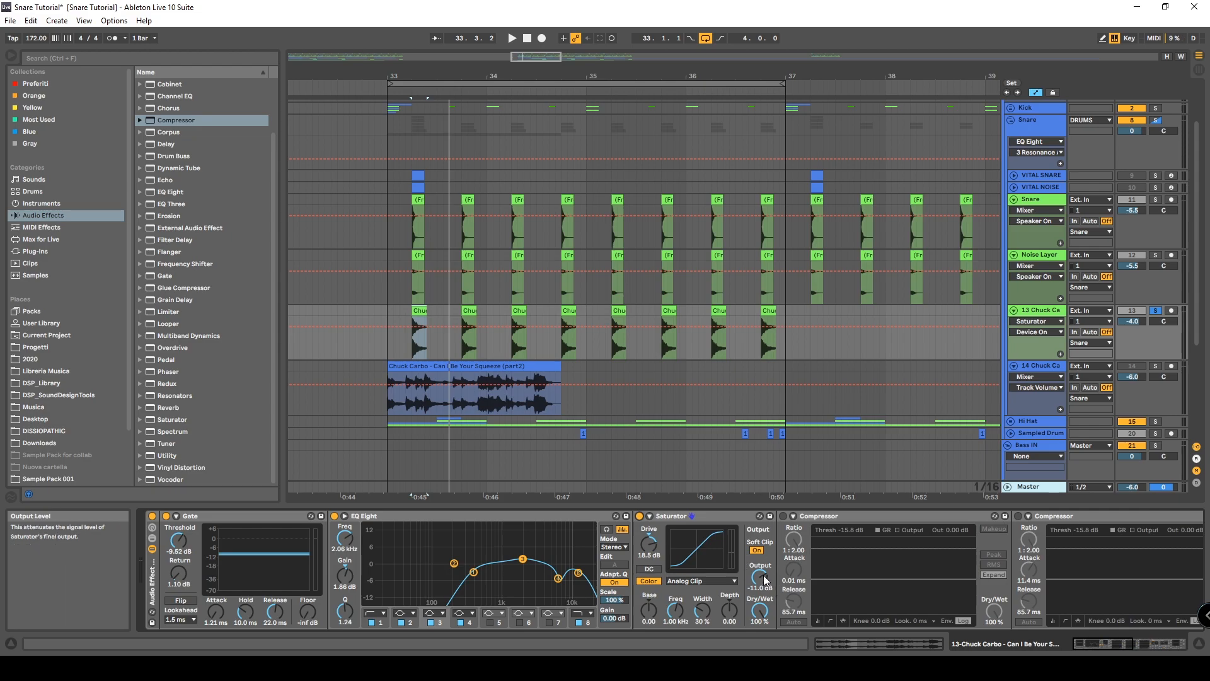
key(space)
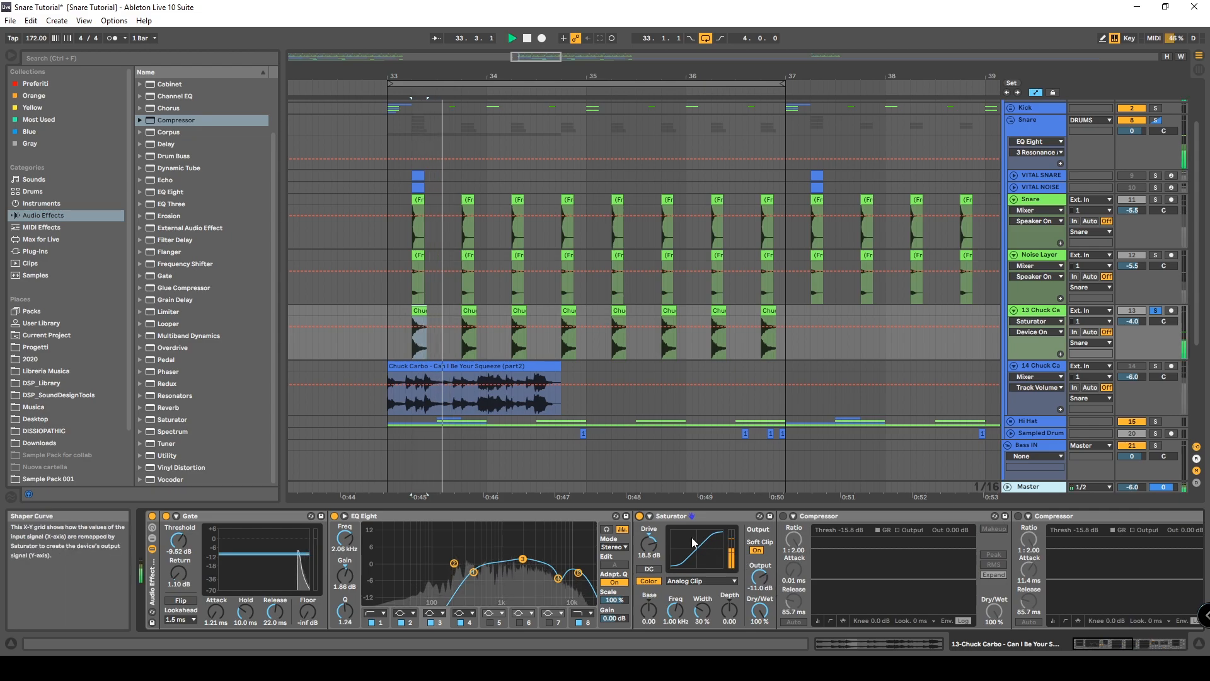
key(space)
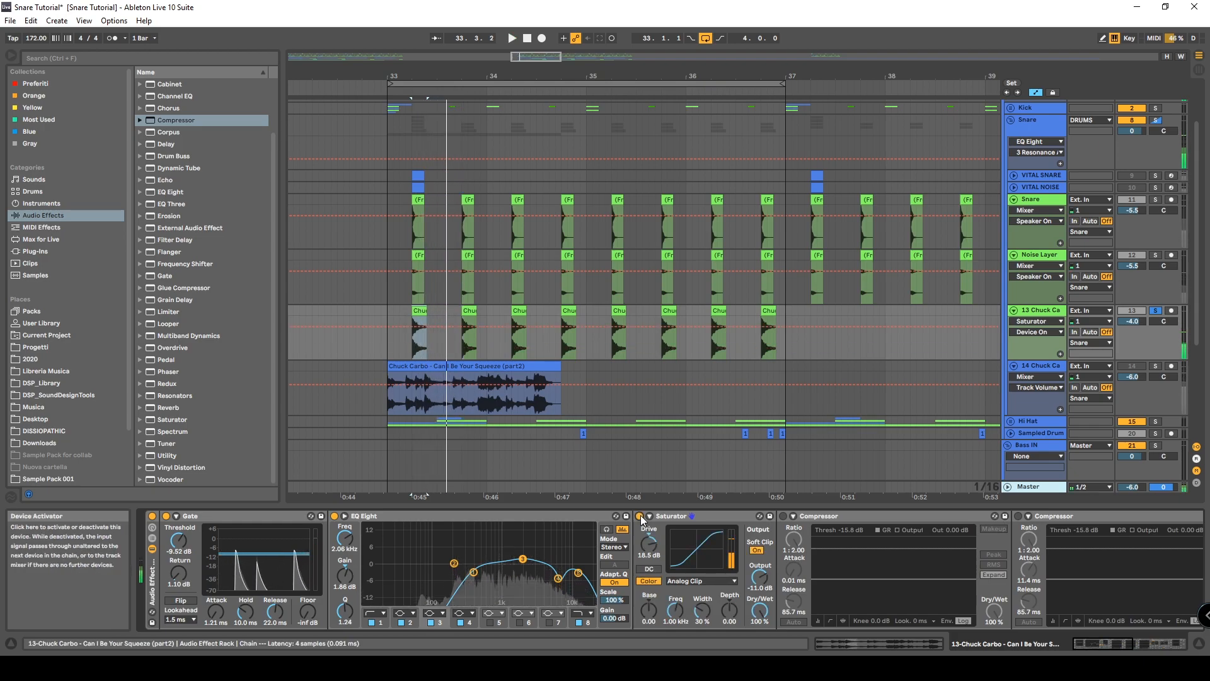
Step: Enable the first Compressor after the Saturator and switch it from Expand to Peak mode
click(838, 515)
drag(1106, 641, 1132, 644)
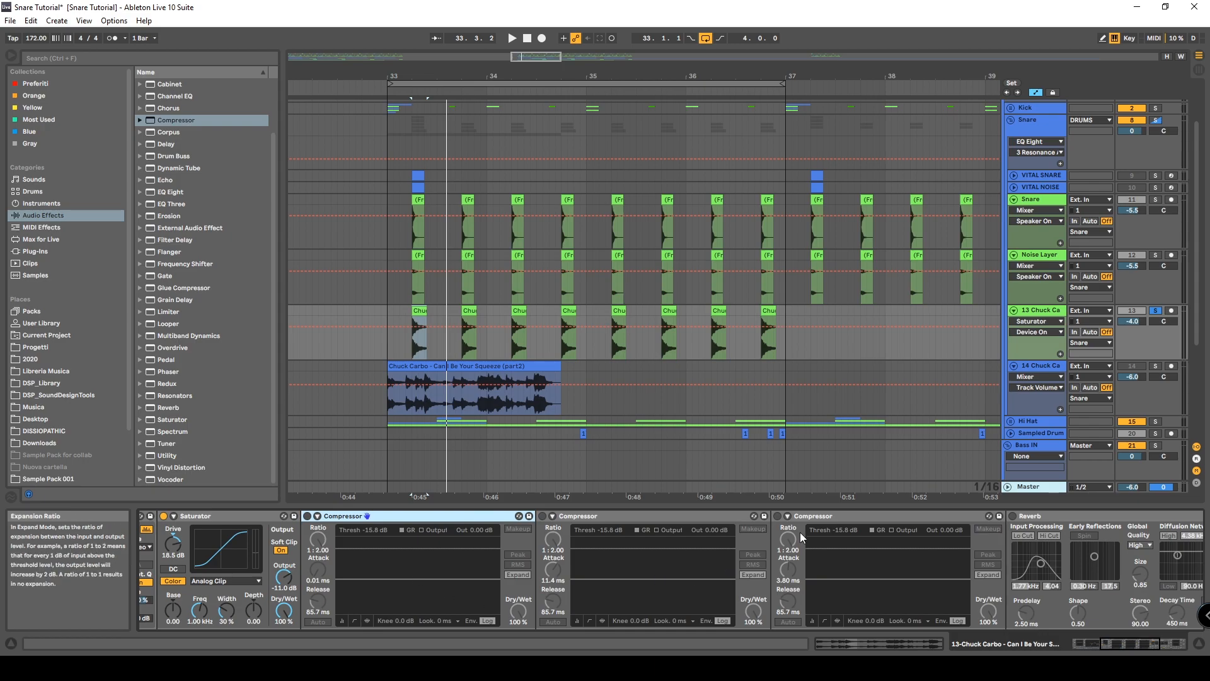
click(307, 516)
click(518, 576)
click(517, 553)
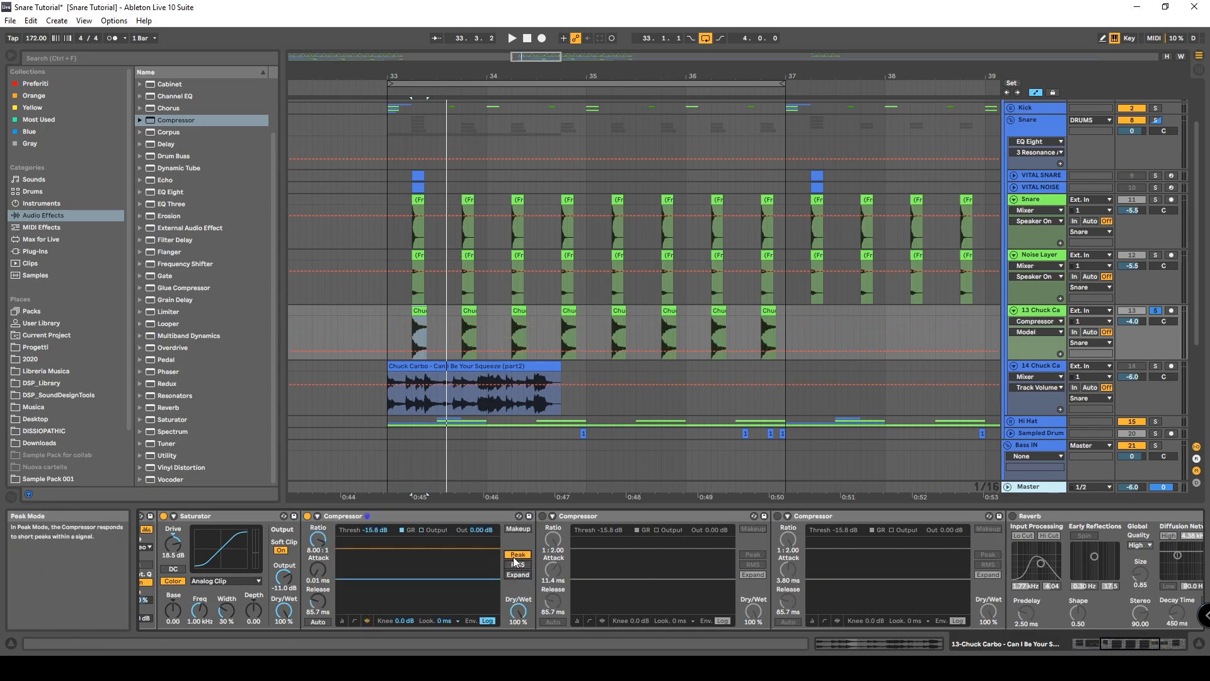
Step: Return the first Compressor to Expand mode, then enable the second and third Compressors while playing the breakbeat snare
click(517, 574)
key(space)
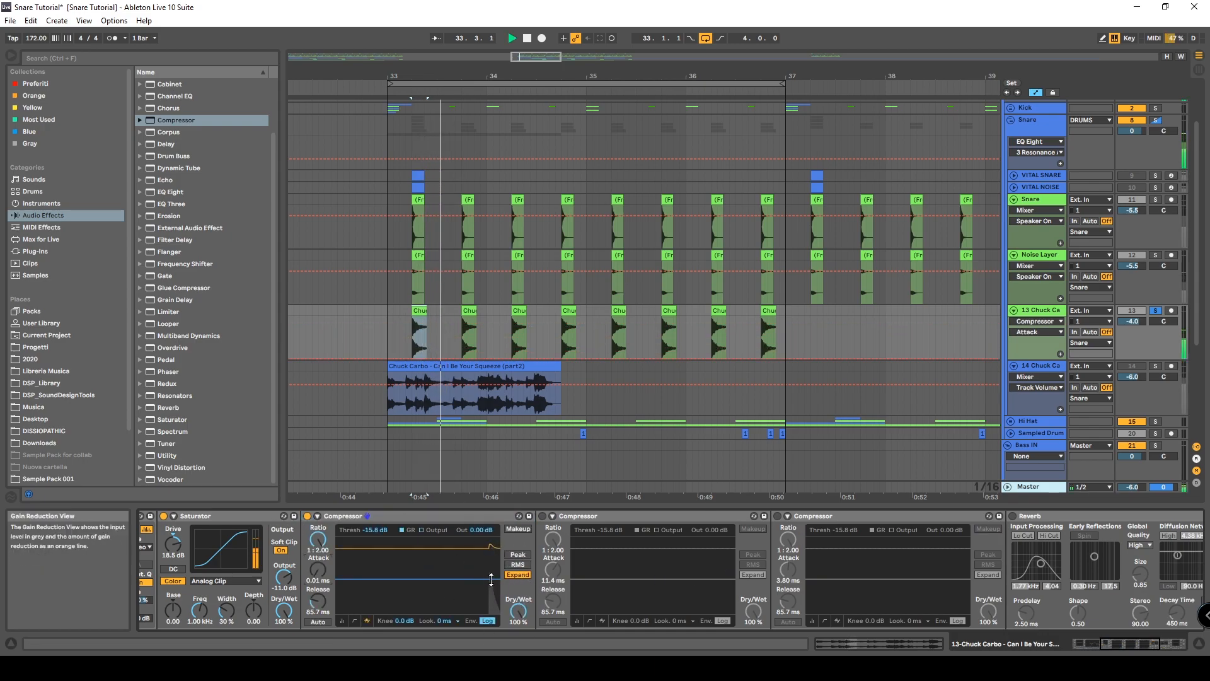
click(542, 515)
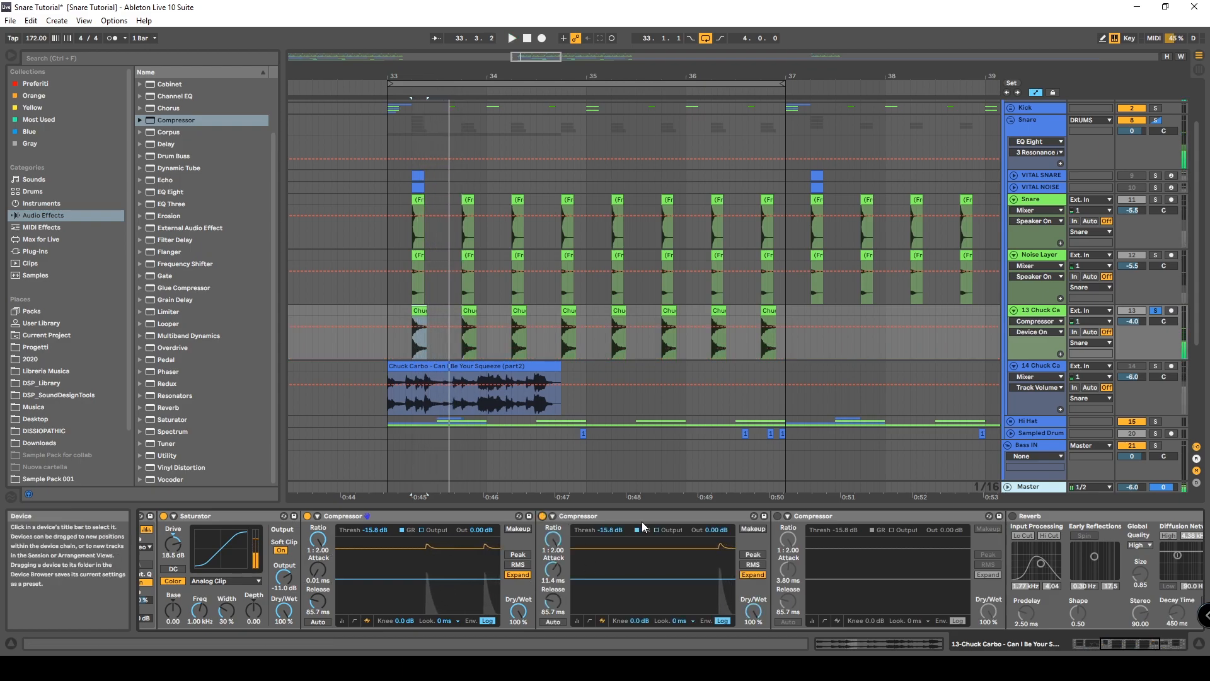
click(779, 516)
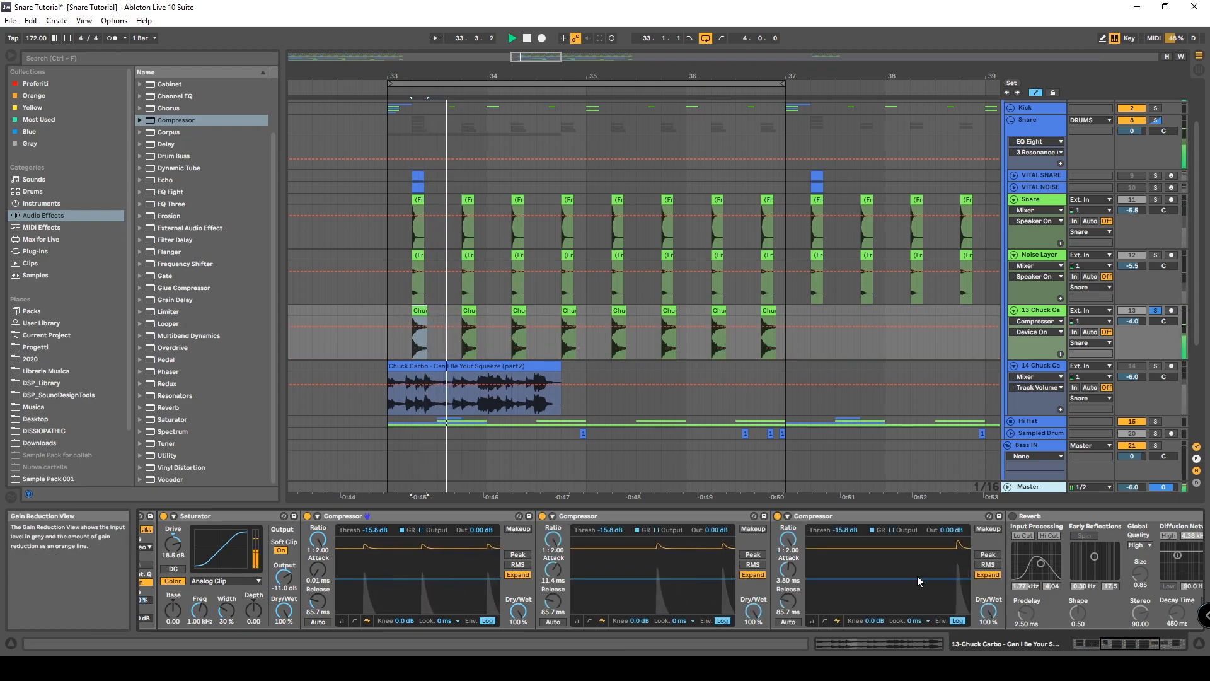
click(553, 569)
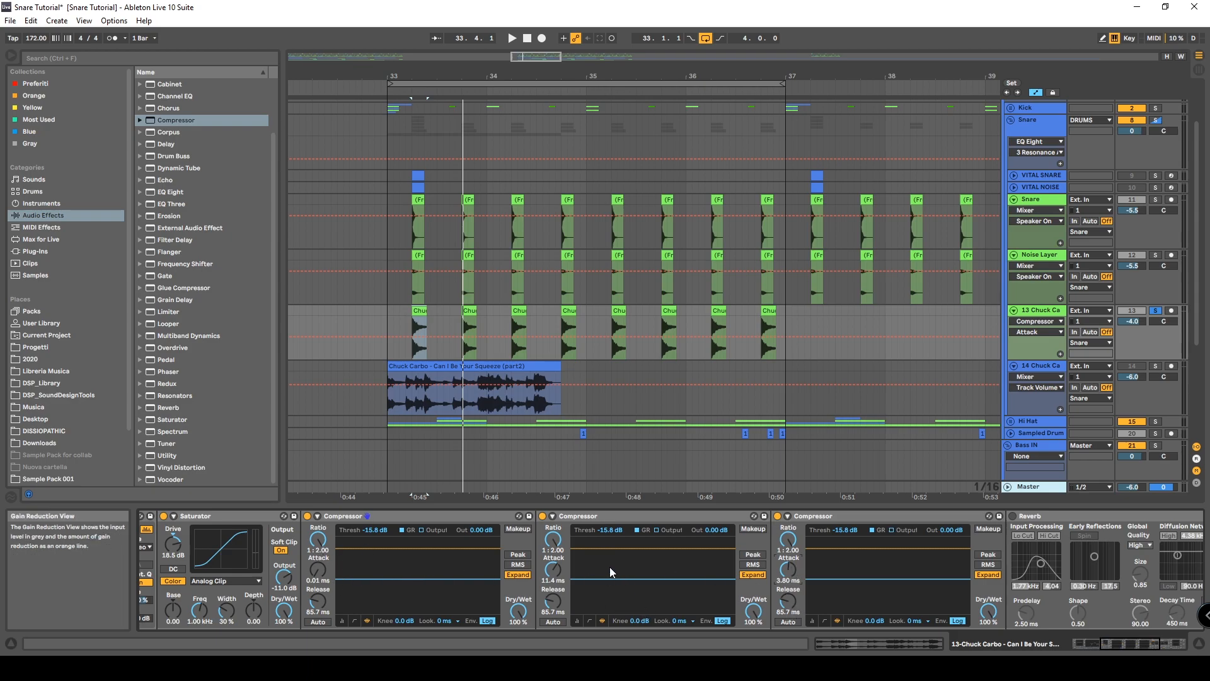
key(space)
key(space)
Step: Enable the Reverb after the third Compressor and play the breakbeat snare with it
drag(1120, 644, 1150, 644)
click(559, 516)
key(space)
key(space)
key(space)
key(space)
Step: Switch the Gate after the Reverb on for playback, and lower the Utility gain to -17.2 dB
click(872, 516)
click(872, 516)
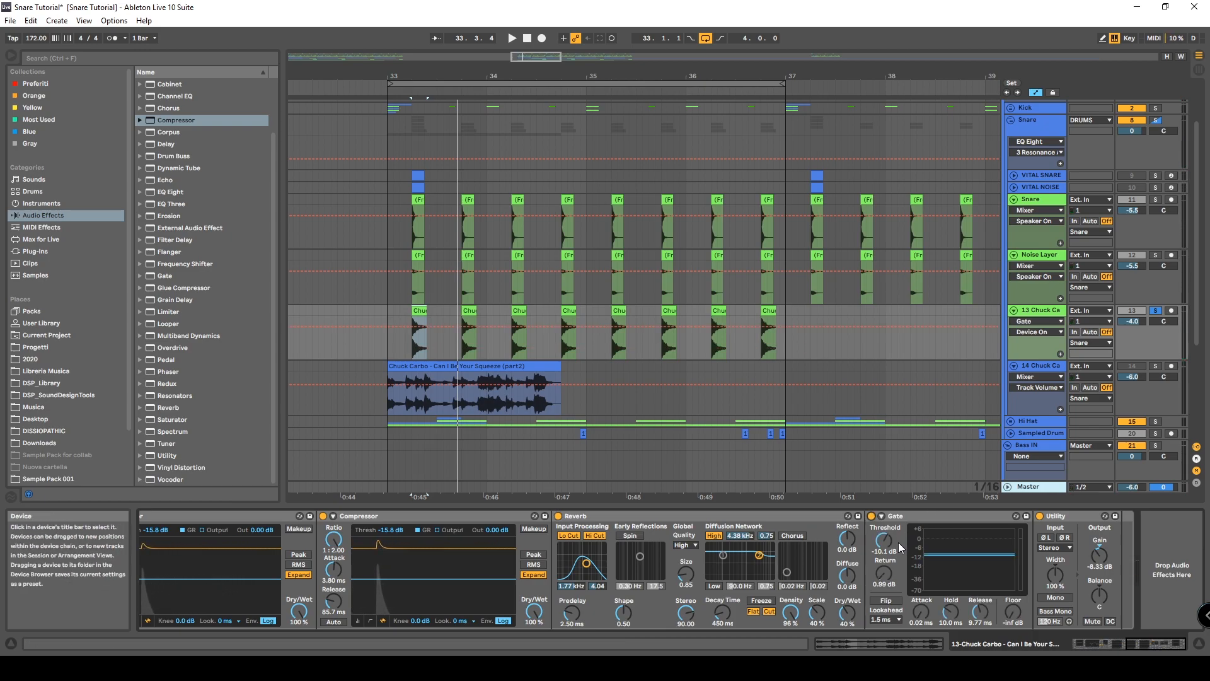
key(space)
drag(1098, 554, 1099, 579)
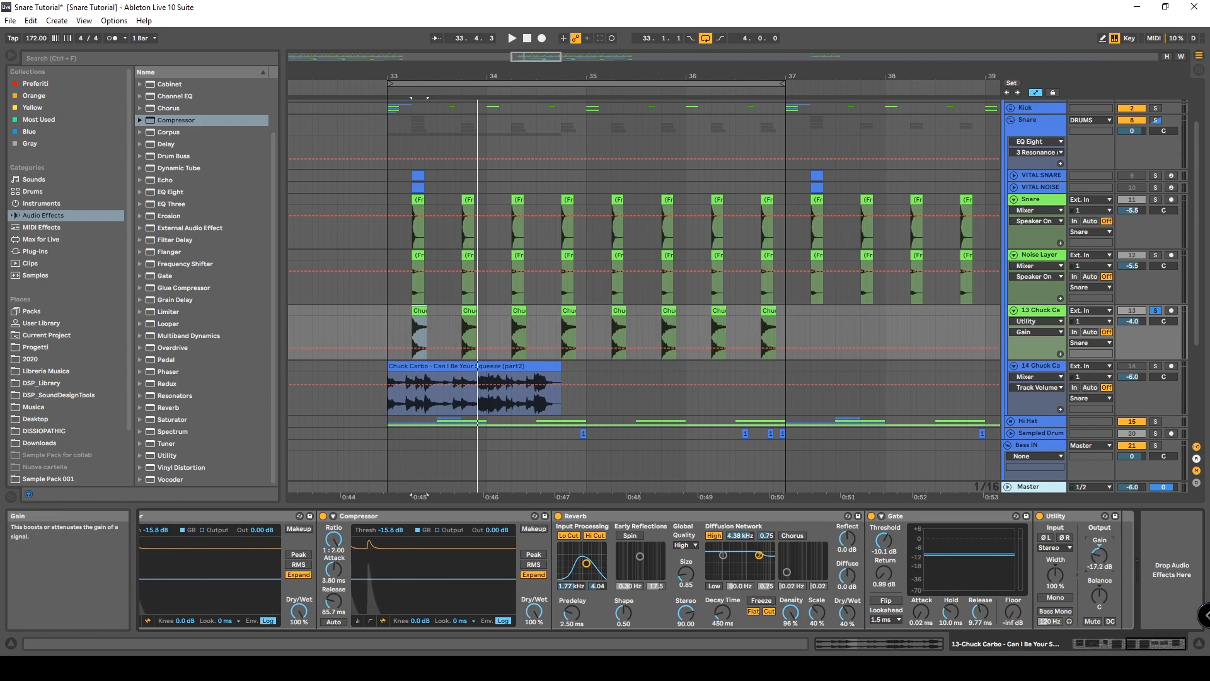
Step: Unsolo the Chuck Carbo snare track and play all the layers together from bar 33
click(1155, 311)
click(388, 312)
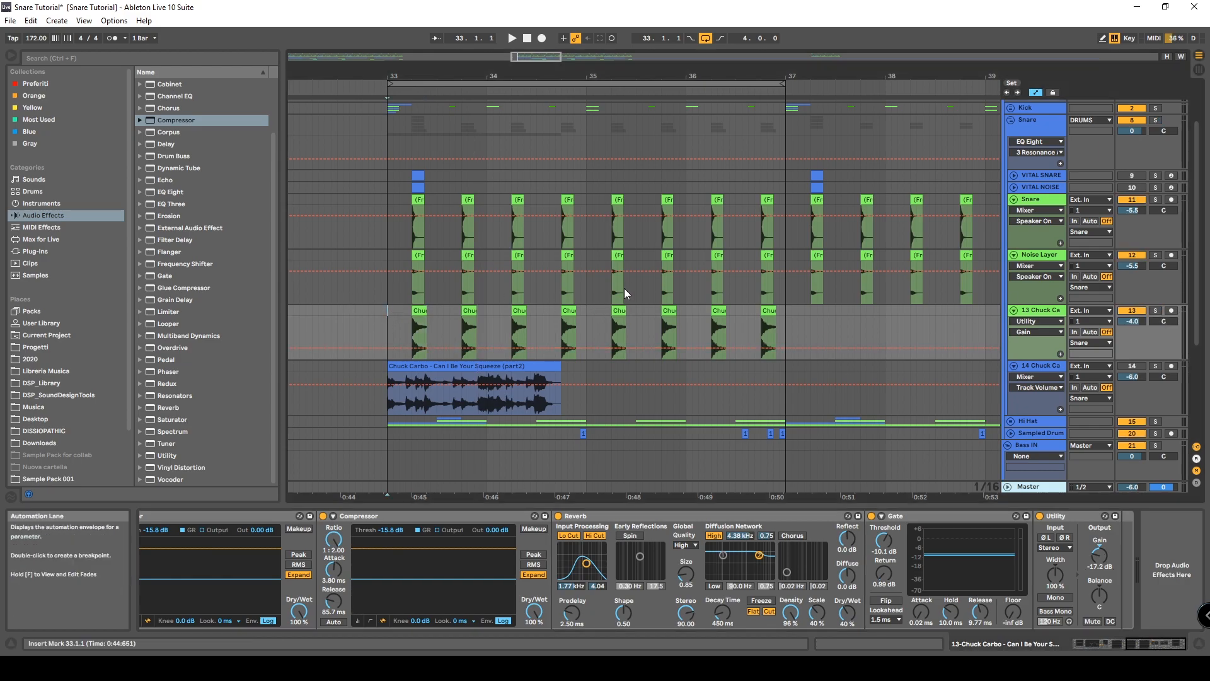
key(space)
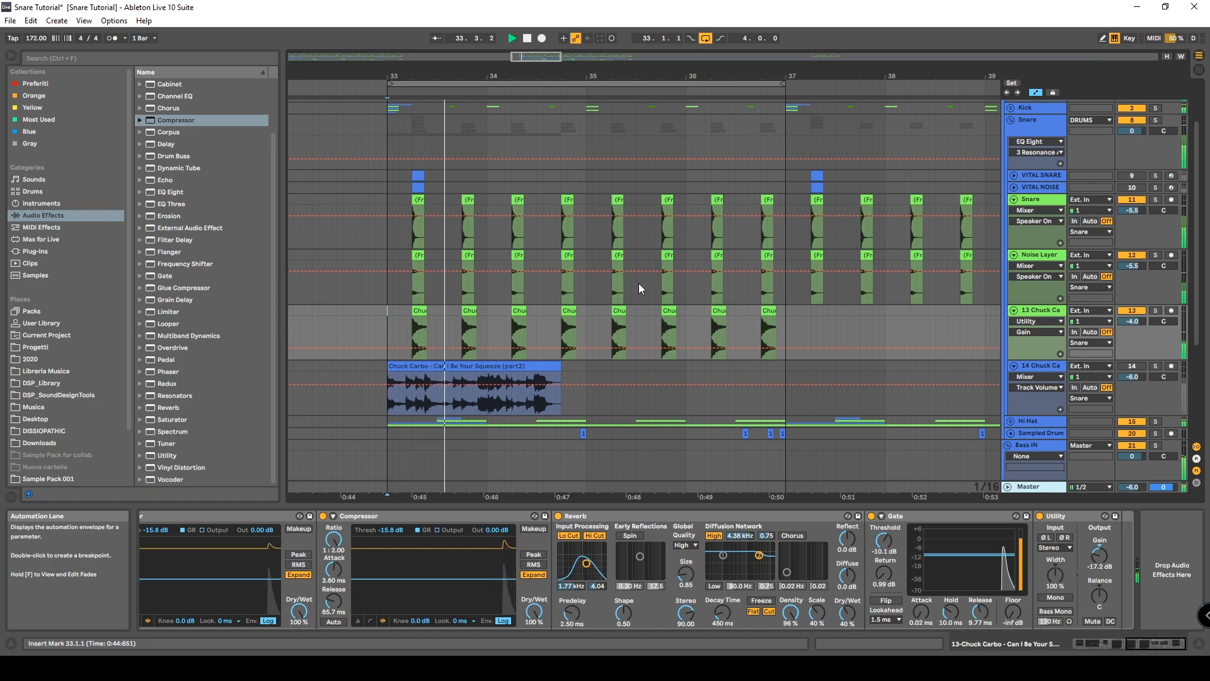
Step: Mute and reactivate the Chuck Carbo snare and Noise Layer tracks during playback to compare the layered snare
click(1140, 312)
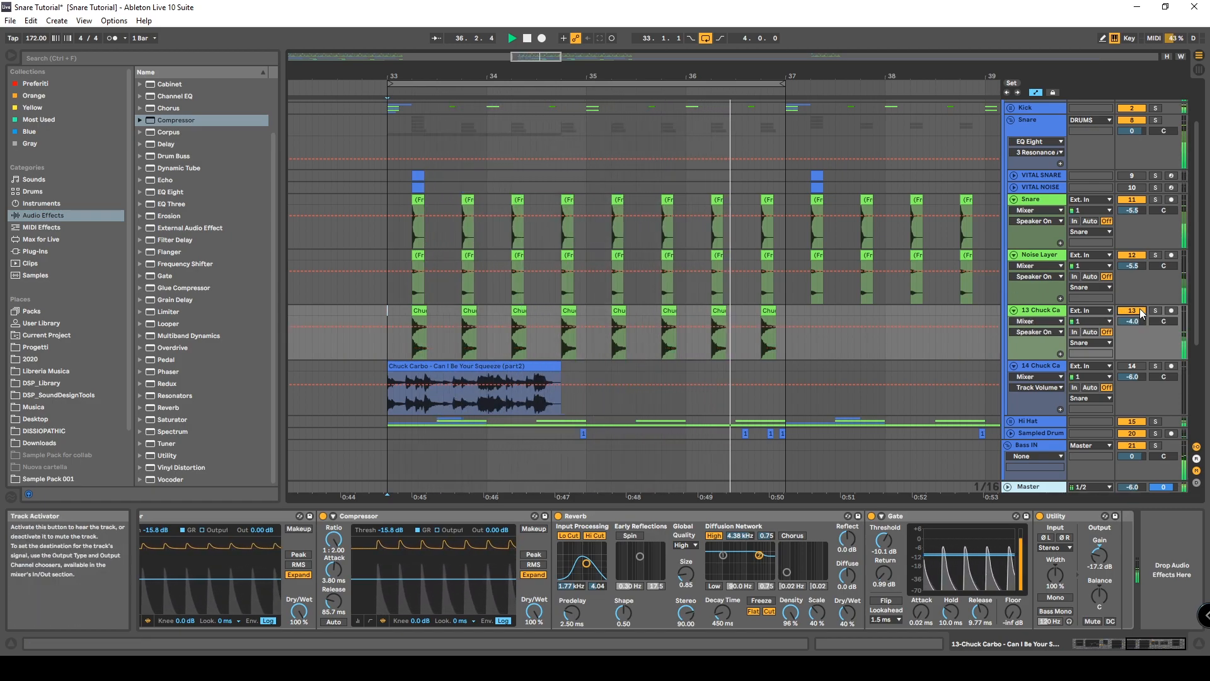
click(1137, 255)
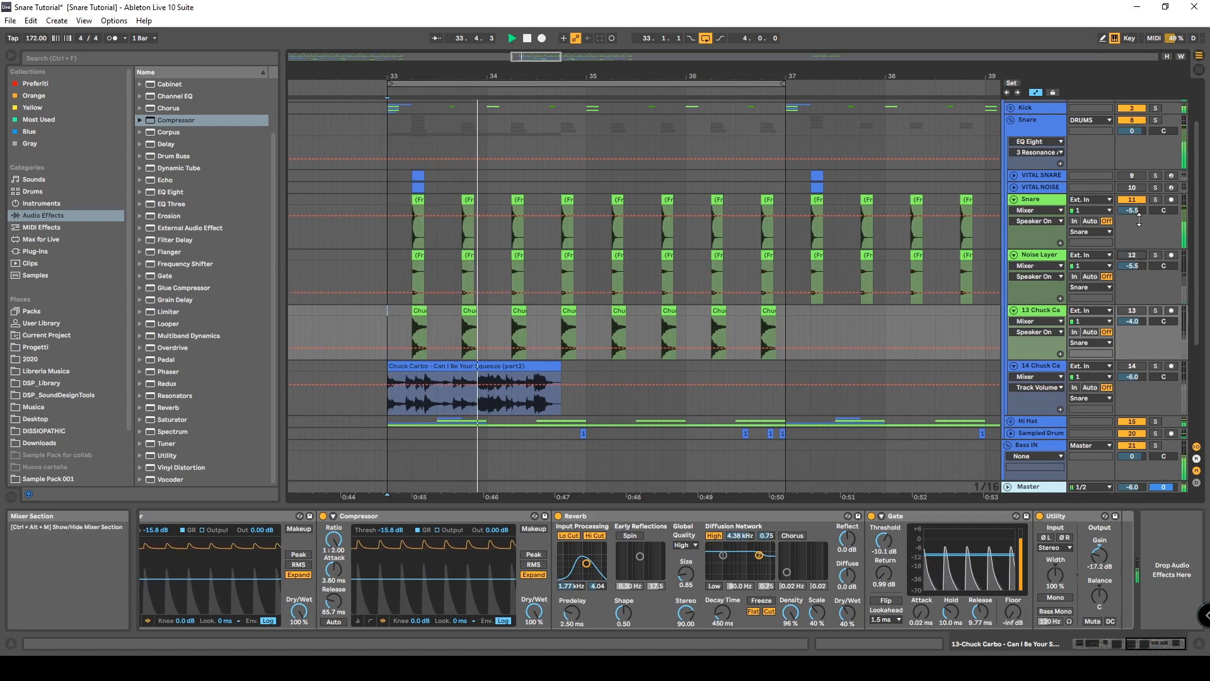
click(1138, 255)
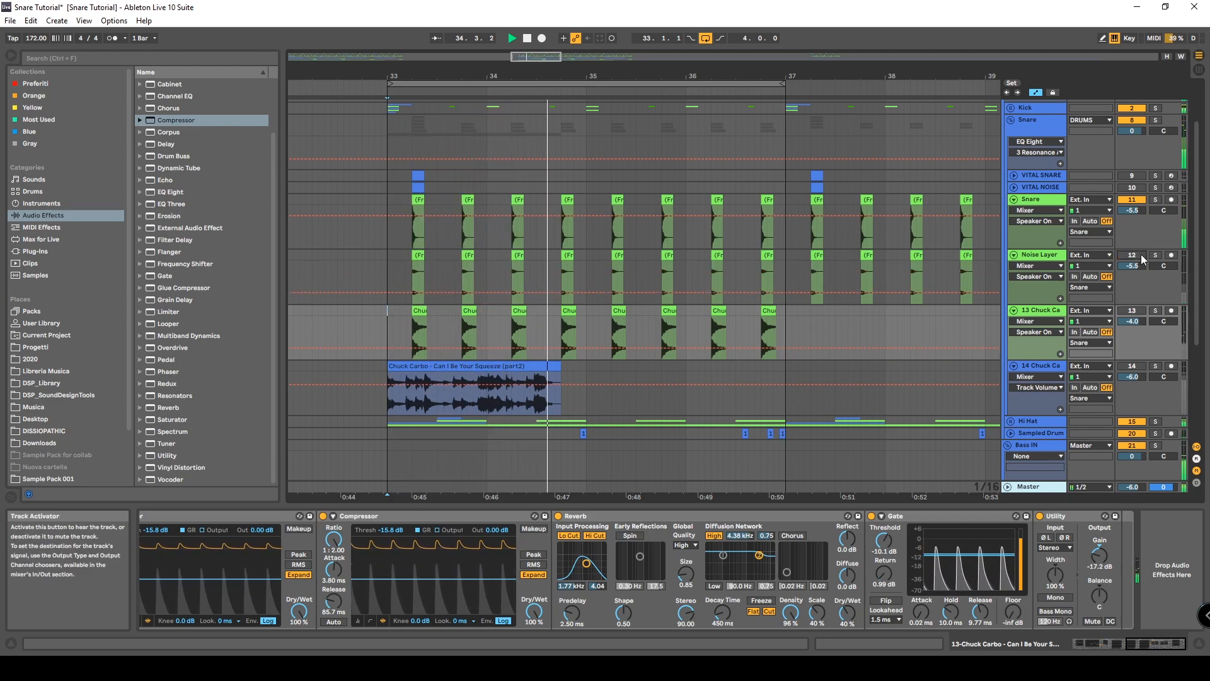
click(1139, 311)
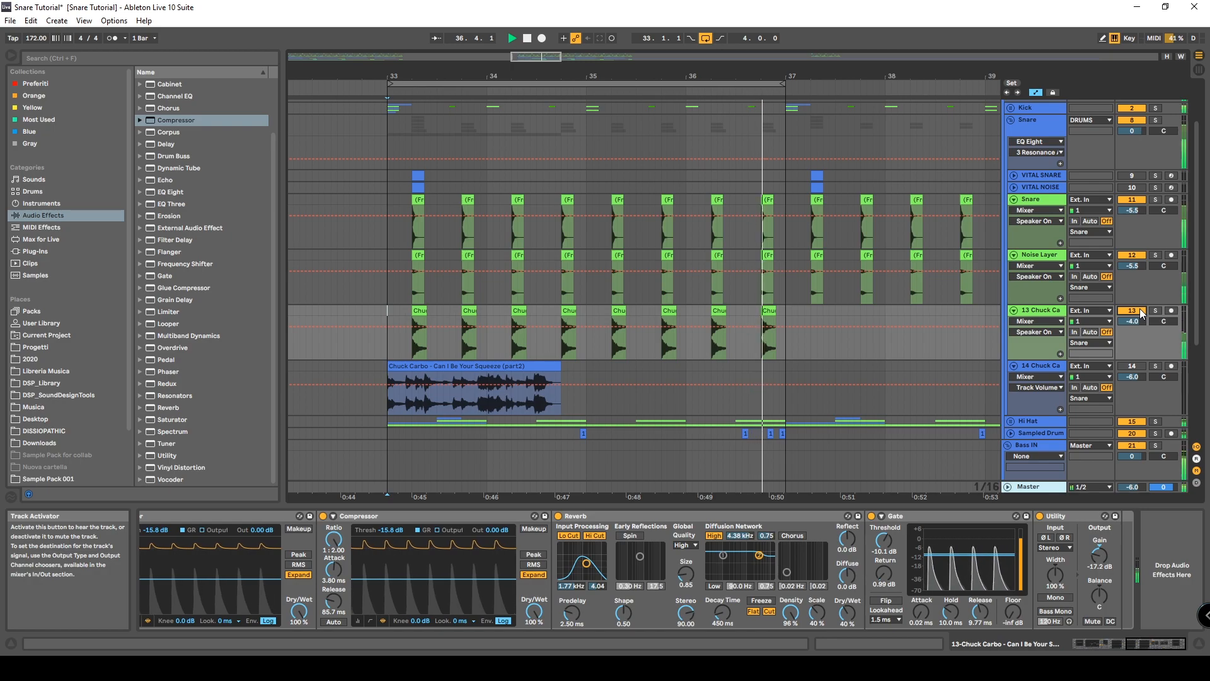